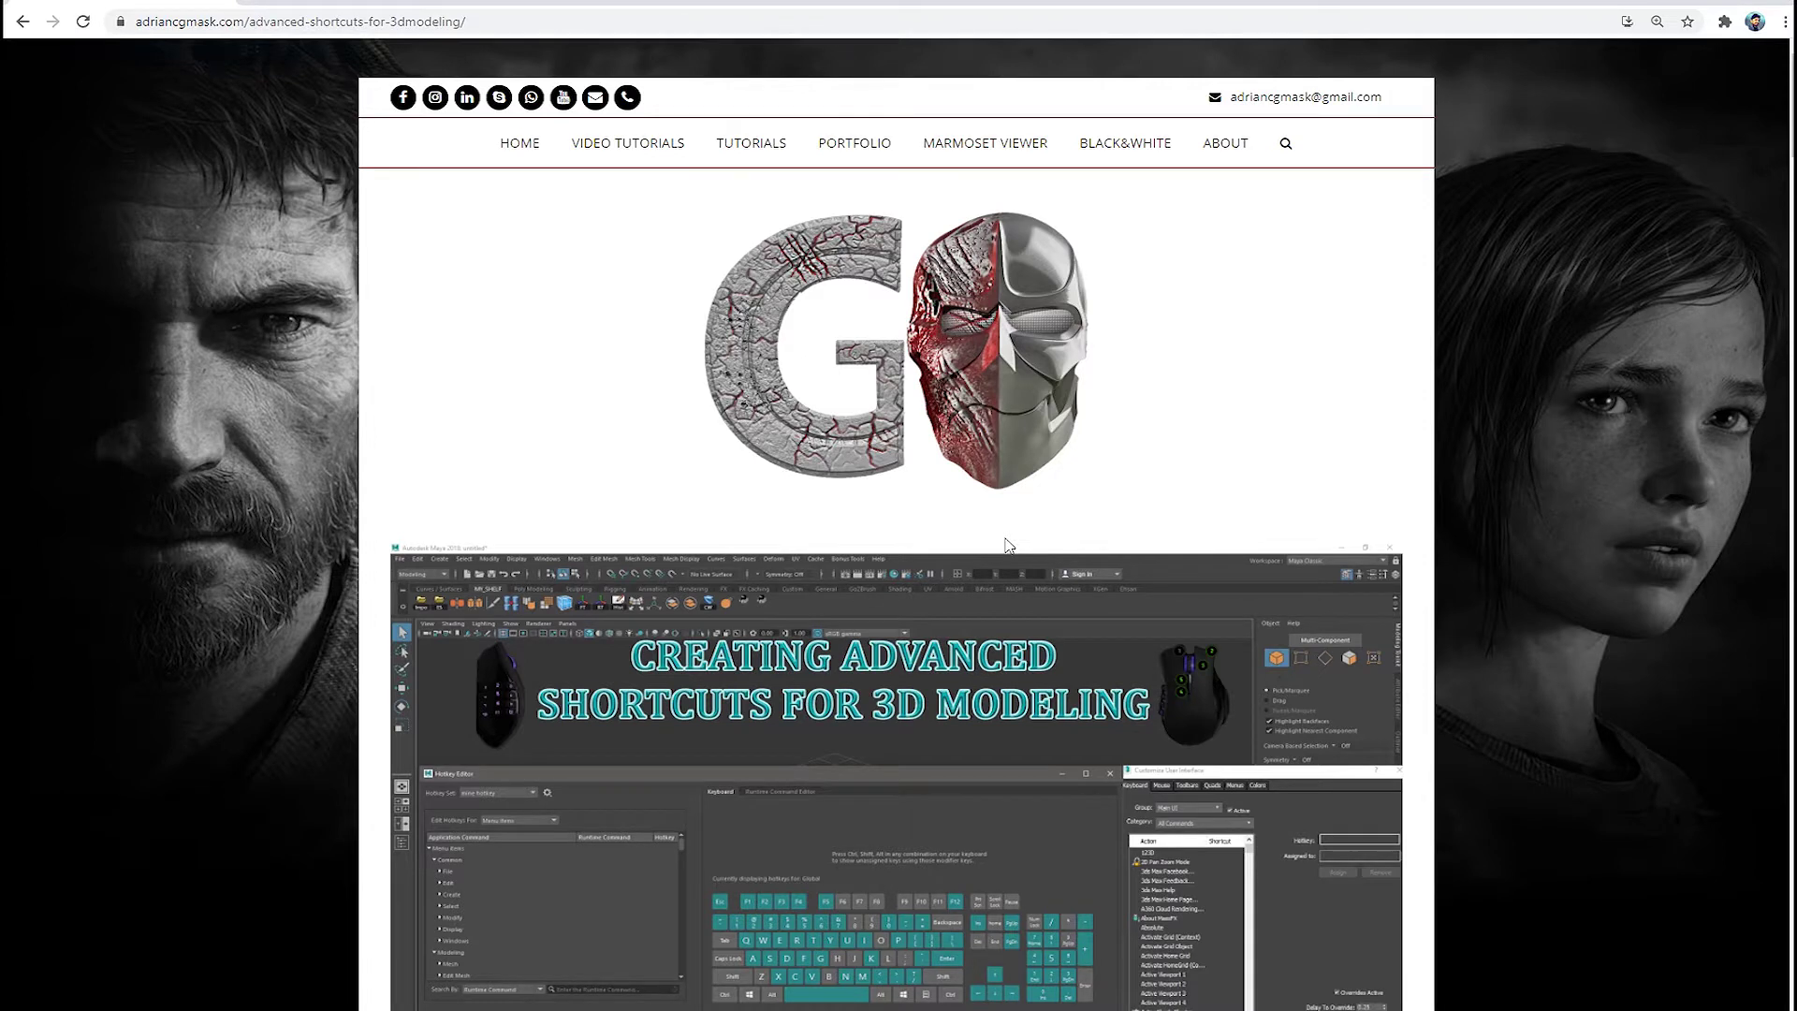
- Read the advanced 3D modeling shortcuts article, comparing its top-view and side-view Razer mouse button assignments
scroll(1005, 538, down, 10)
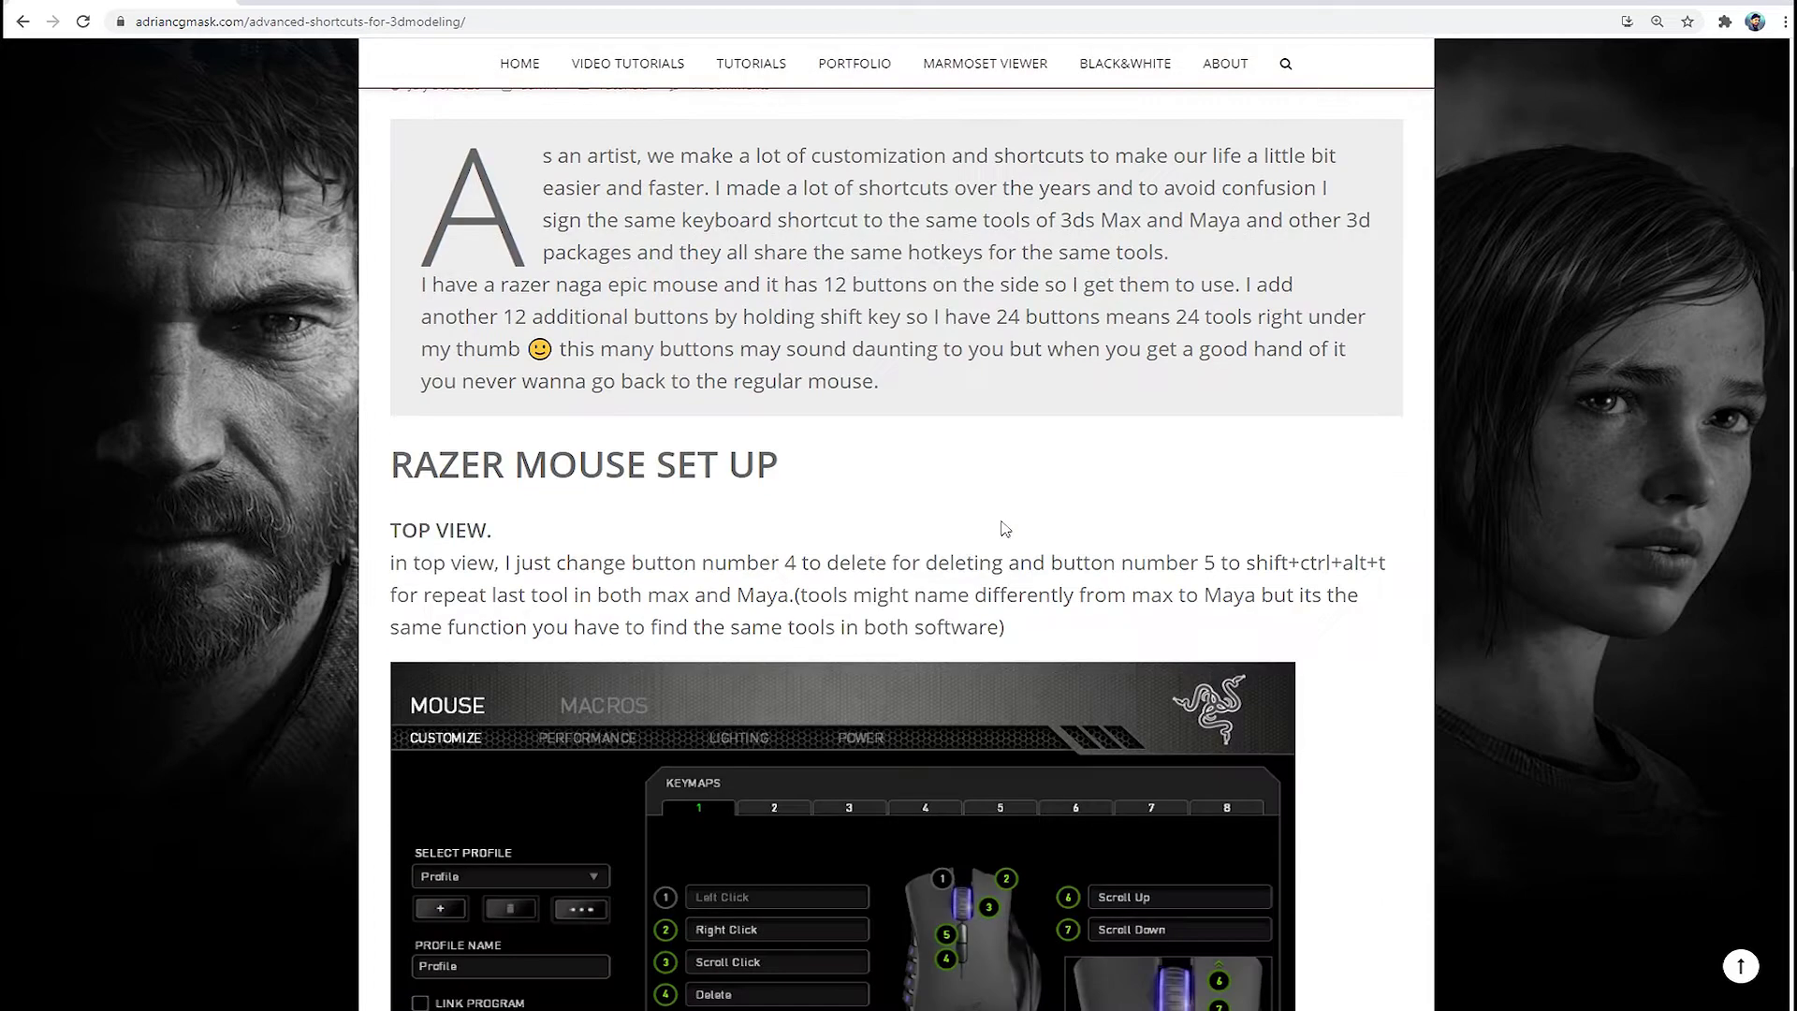
scroll(1005, 529, down, 14)
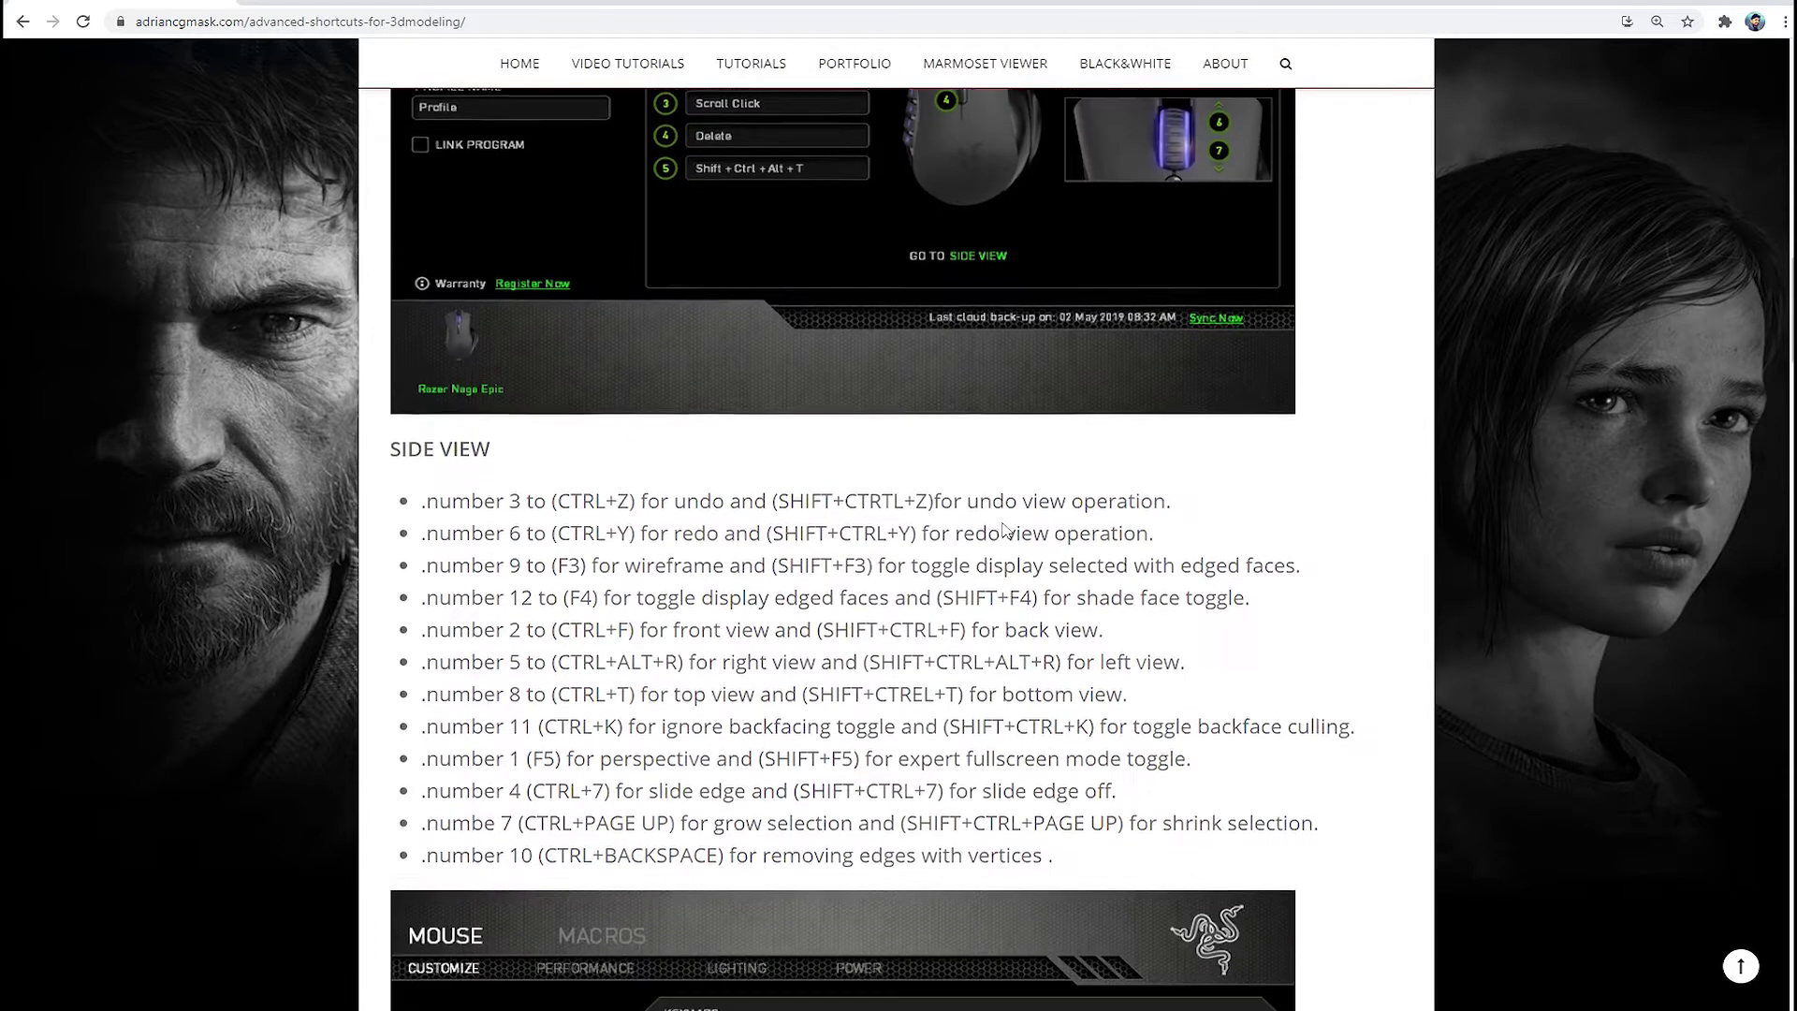
scroll(1001, 531, down, 1)
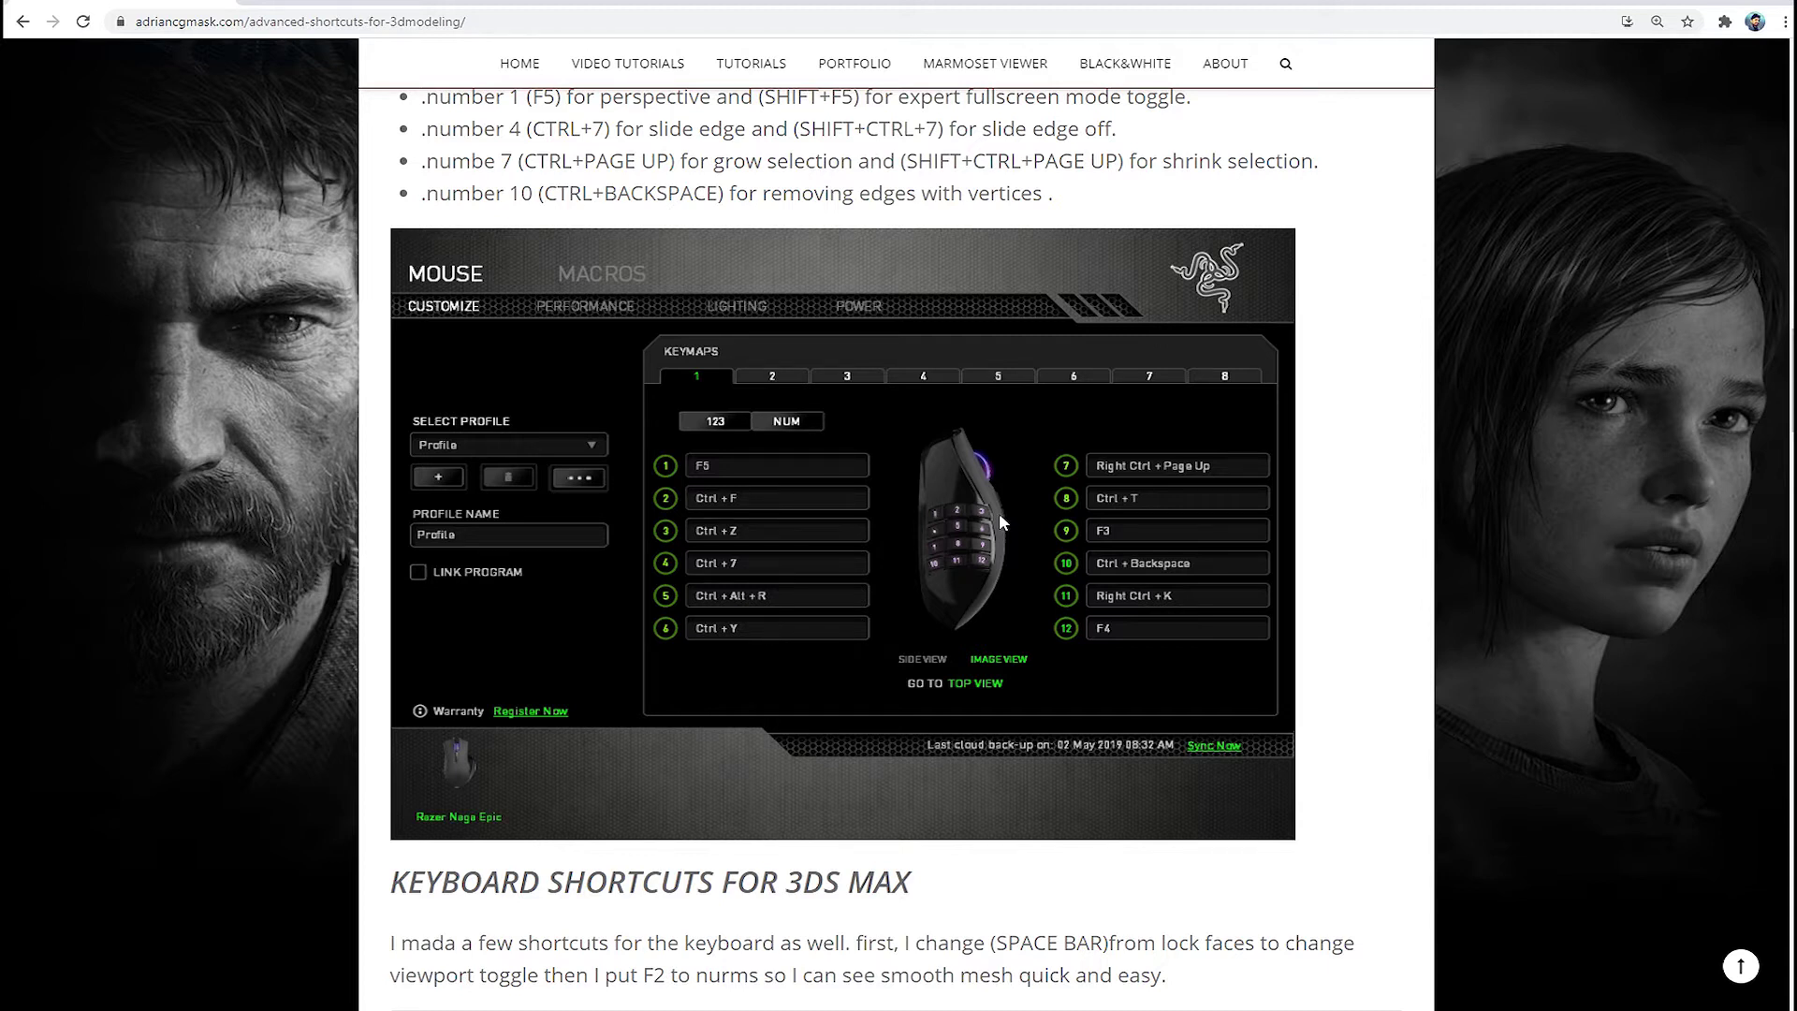
scroll(997, 513, up, 15)
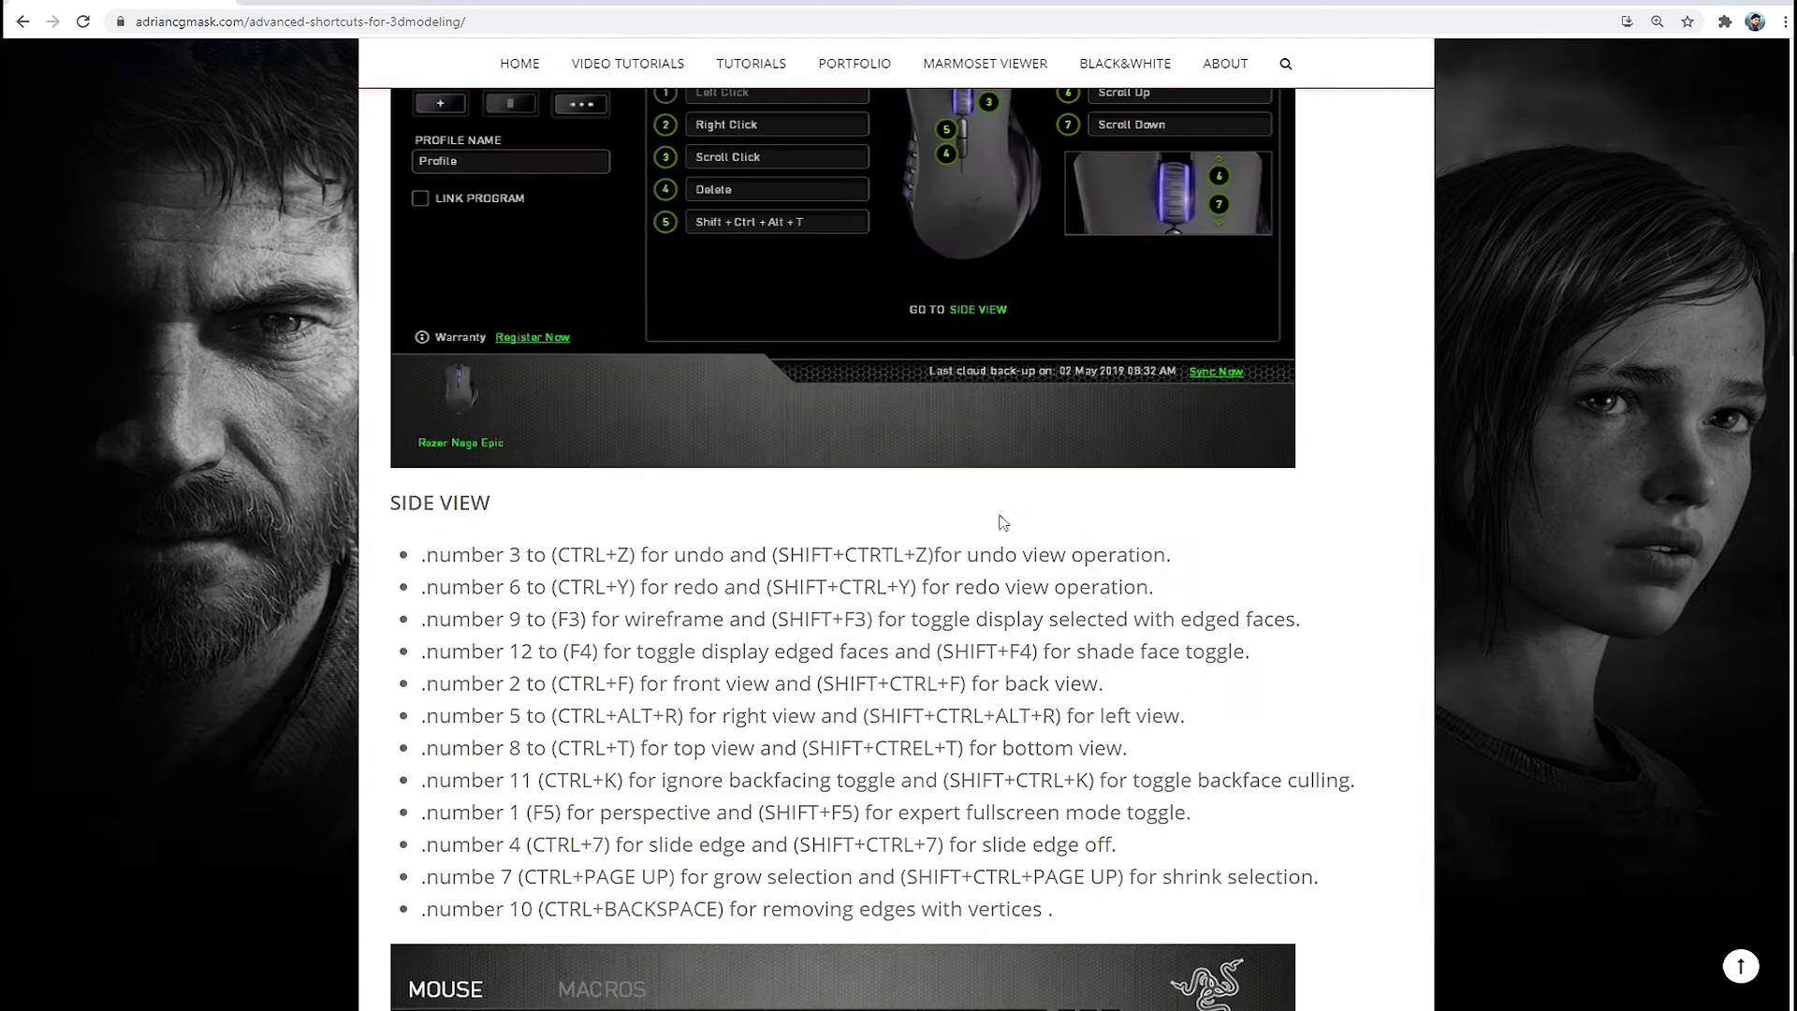
scroll(998, 513, up, 9)
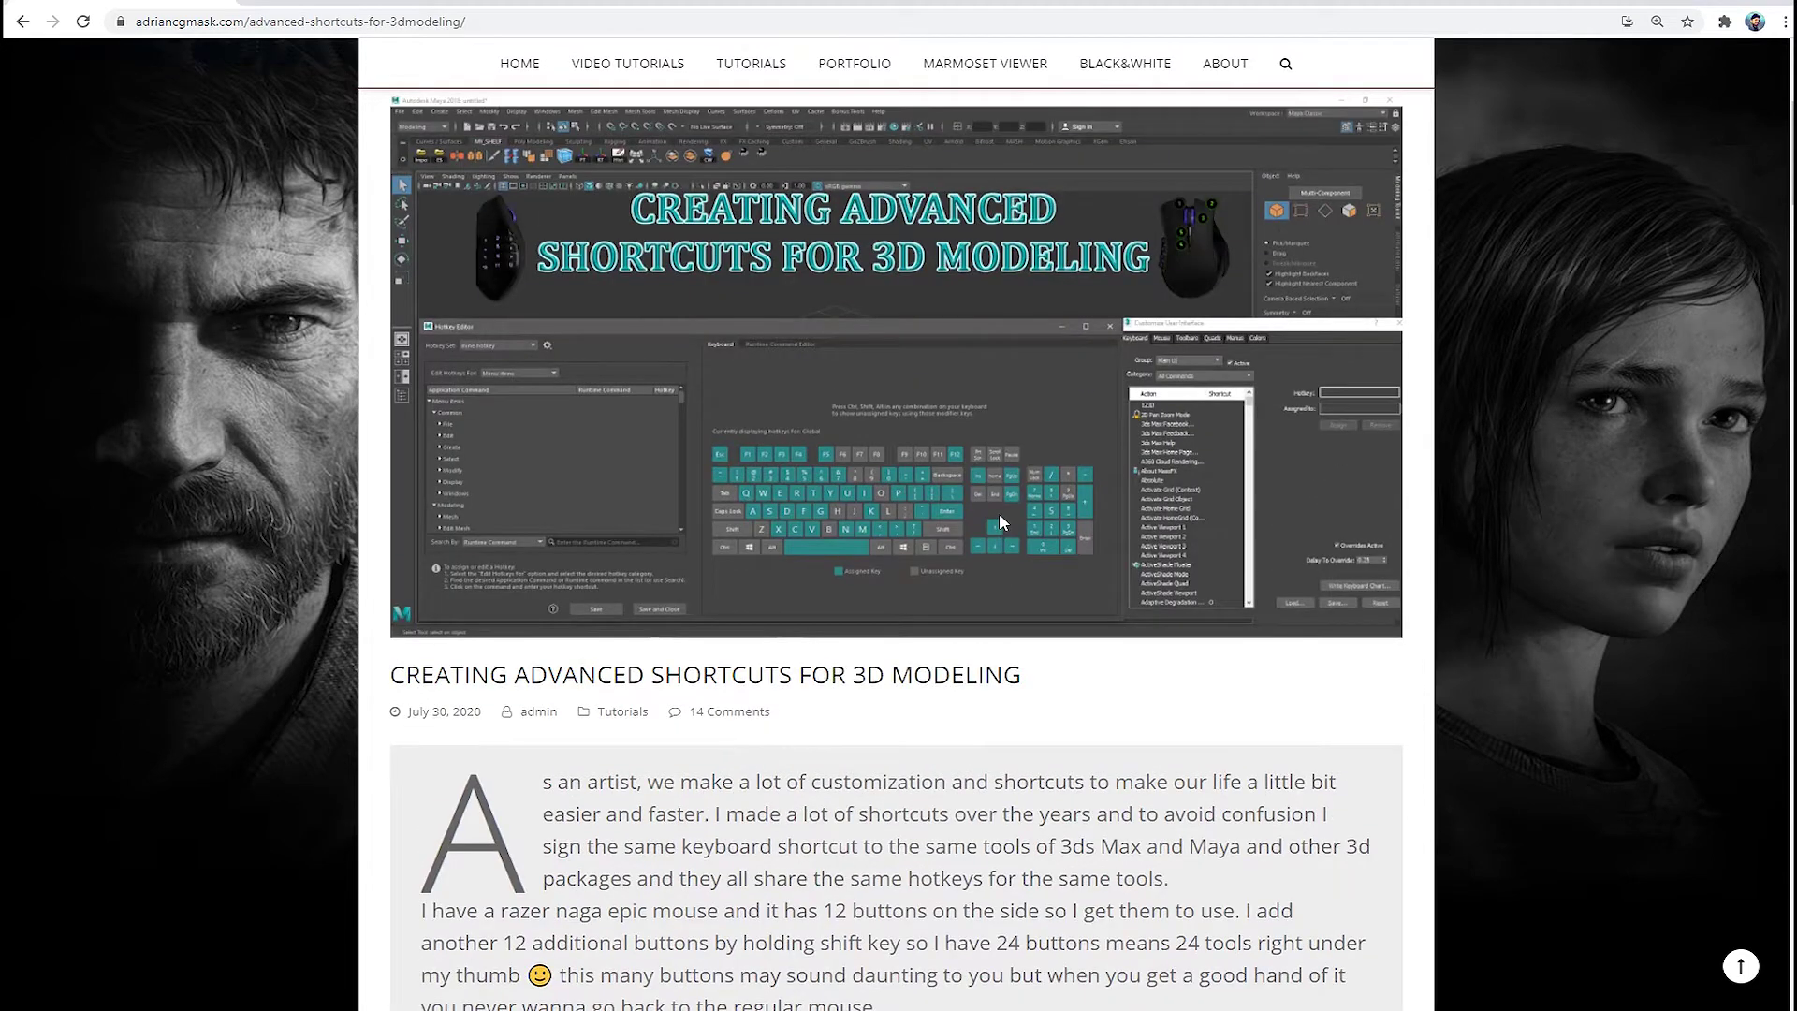
scroll(998, 513, up, 2)
scroll(999, 516, up, 2)
scroll(999, 516, down, 20)
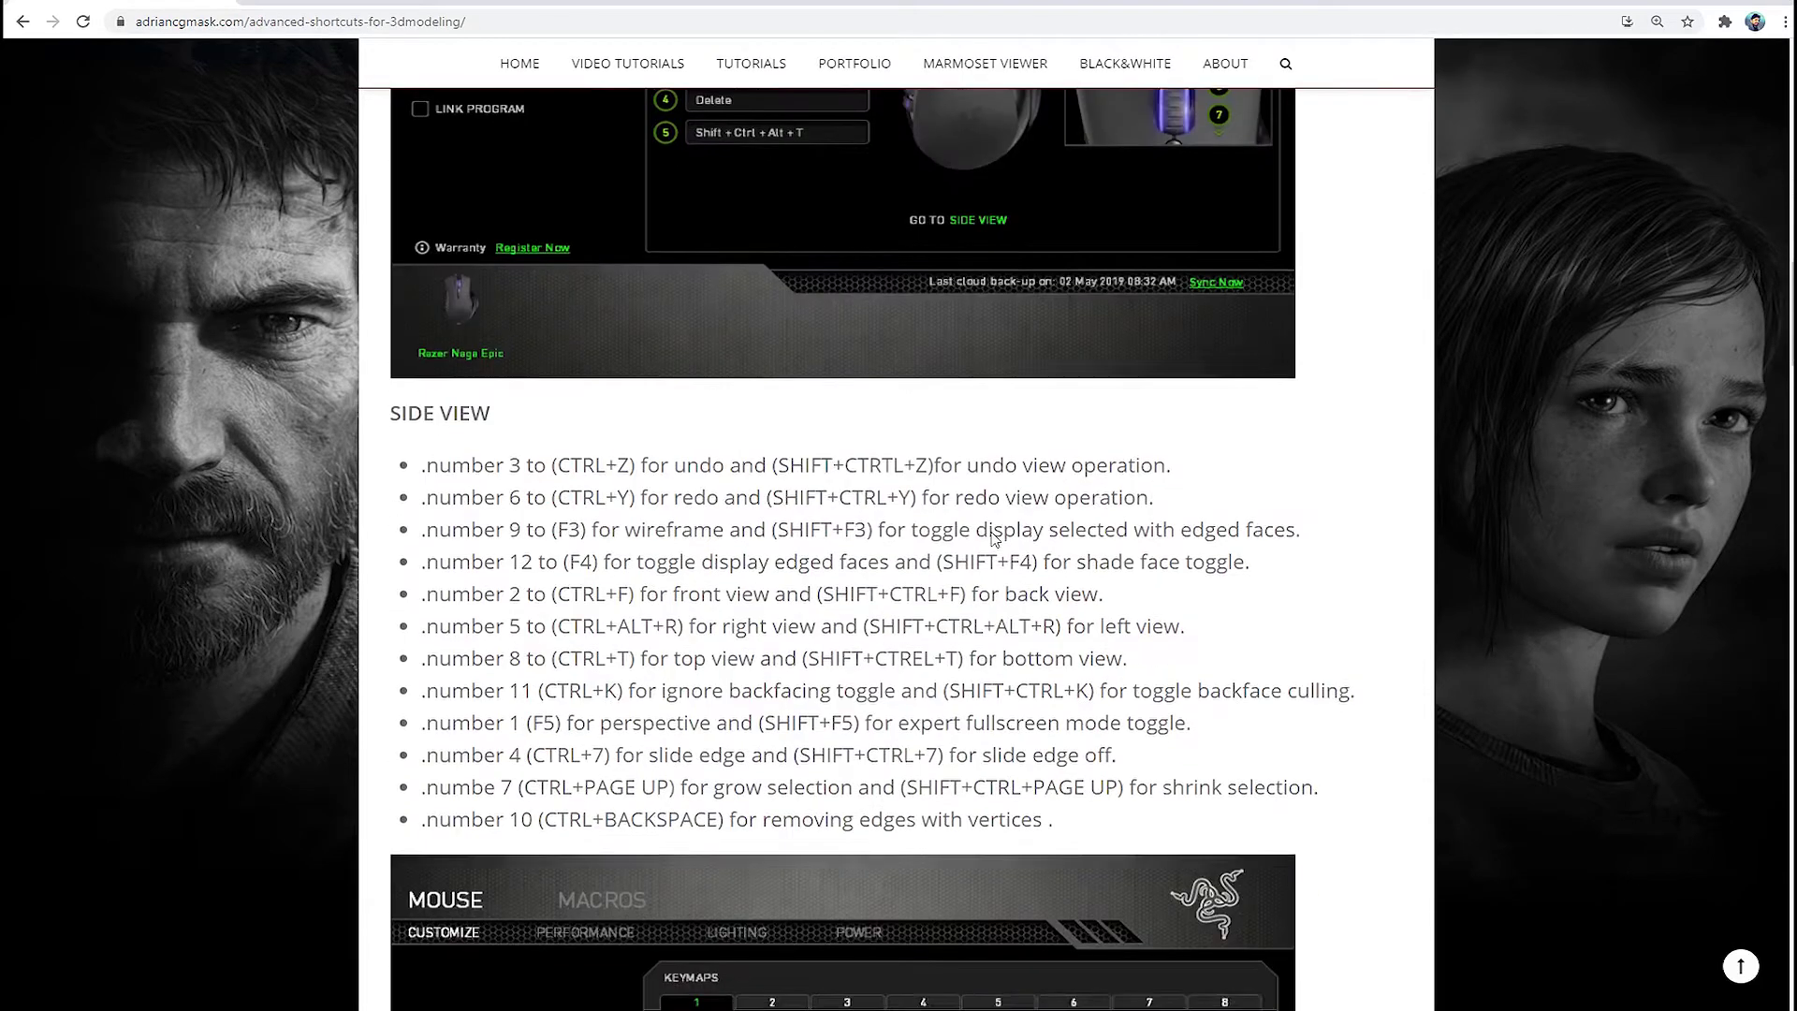
scroll(994, 543, down, 5)
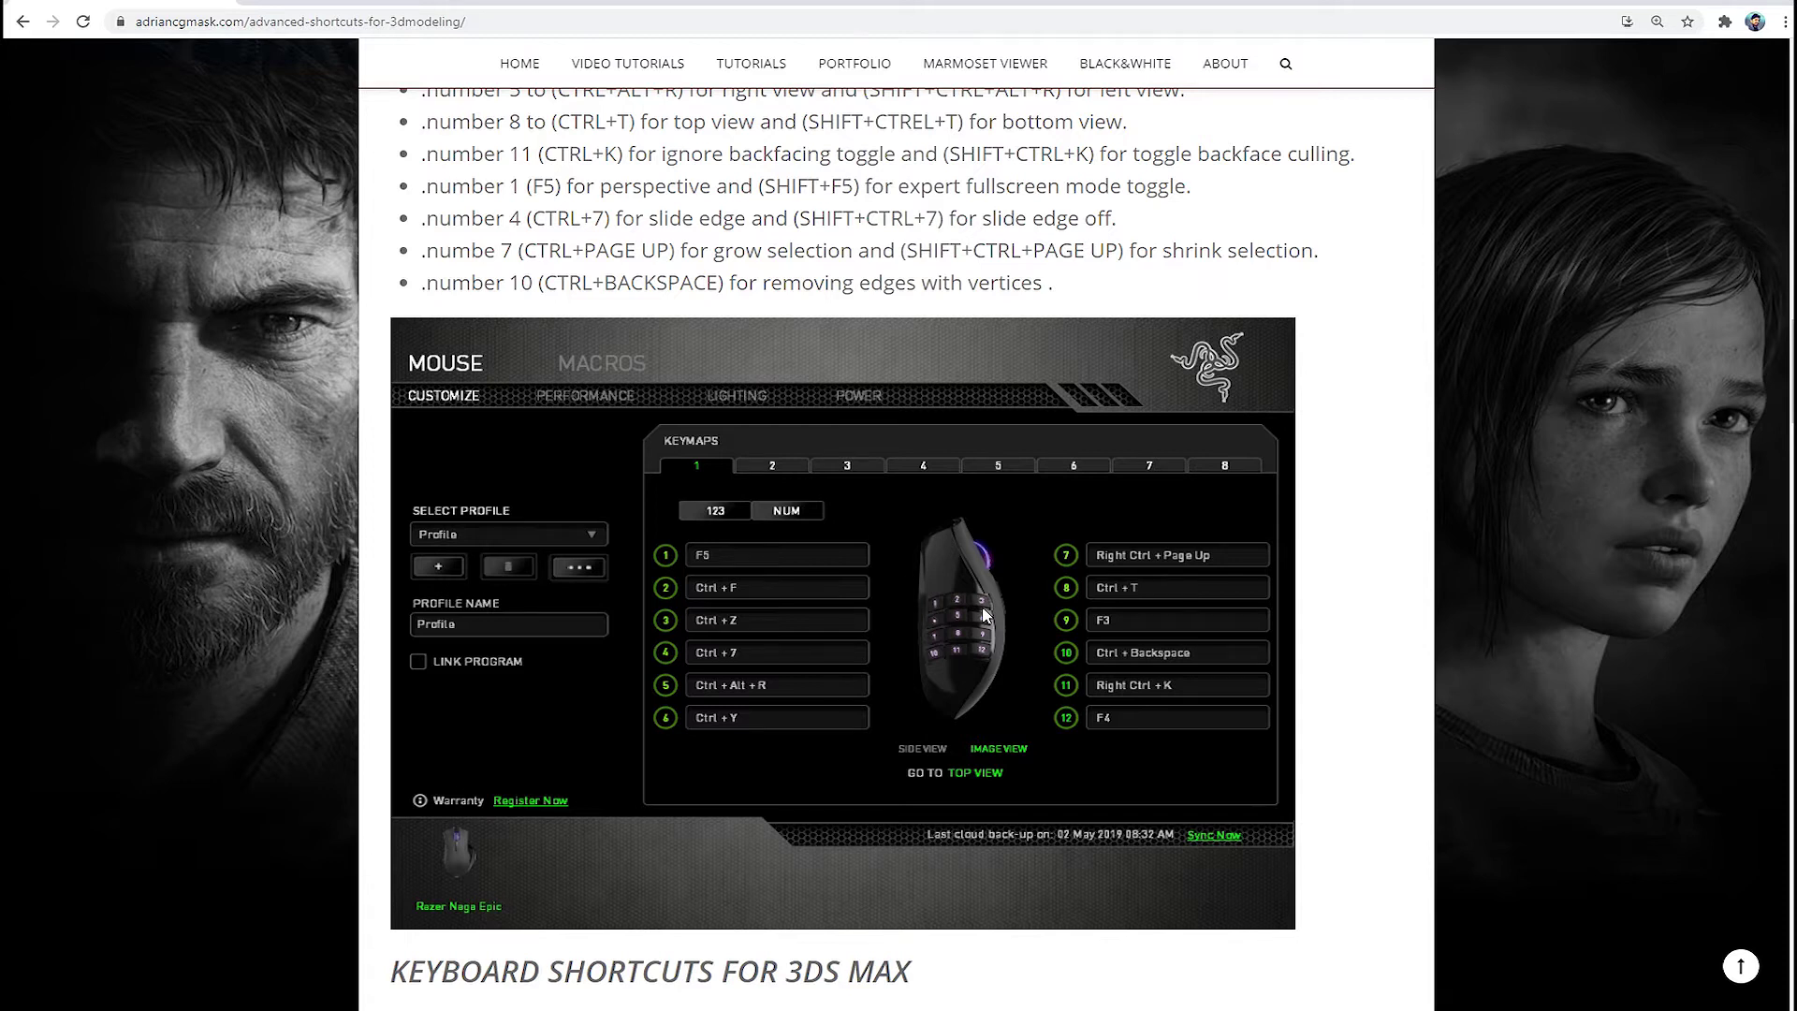
scroll(983, 613, up, 8)
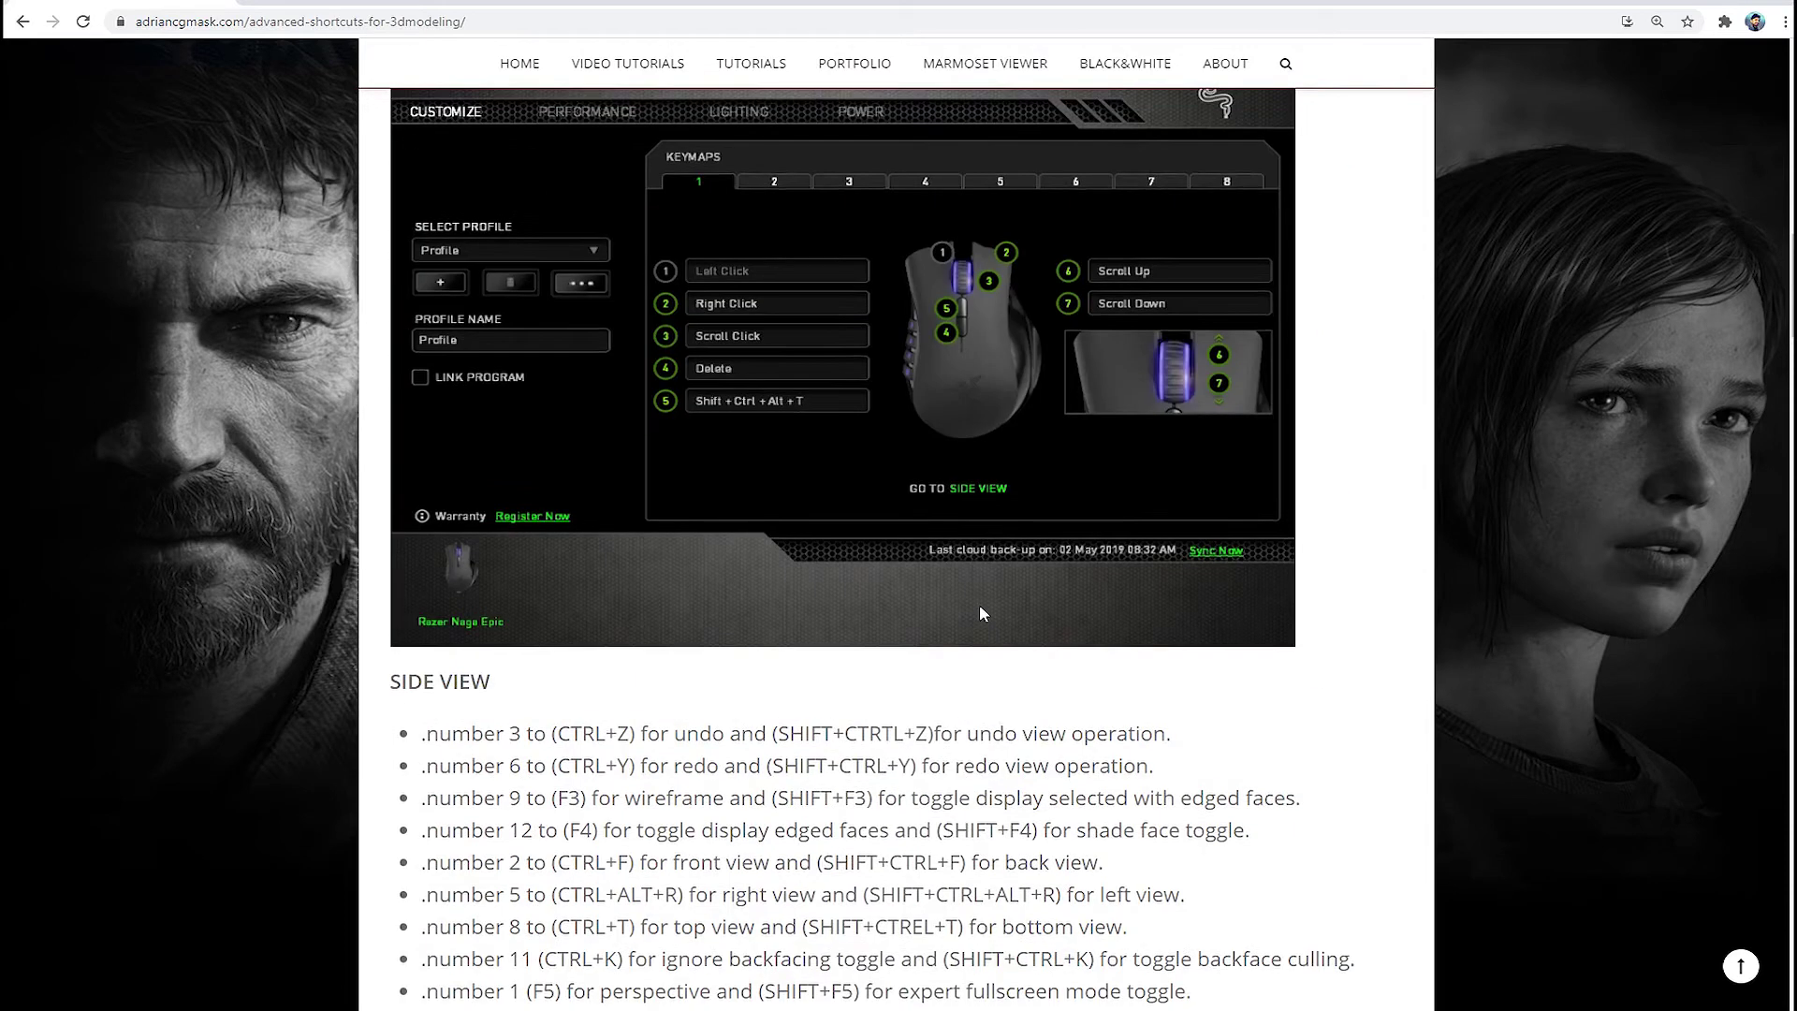
scroll(979, 605, down, 9)
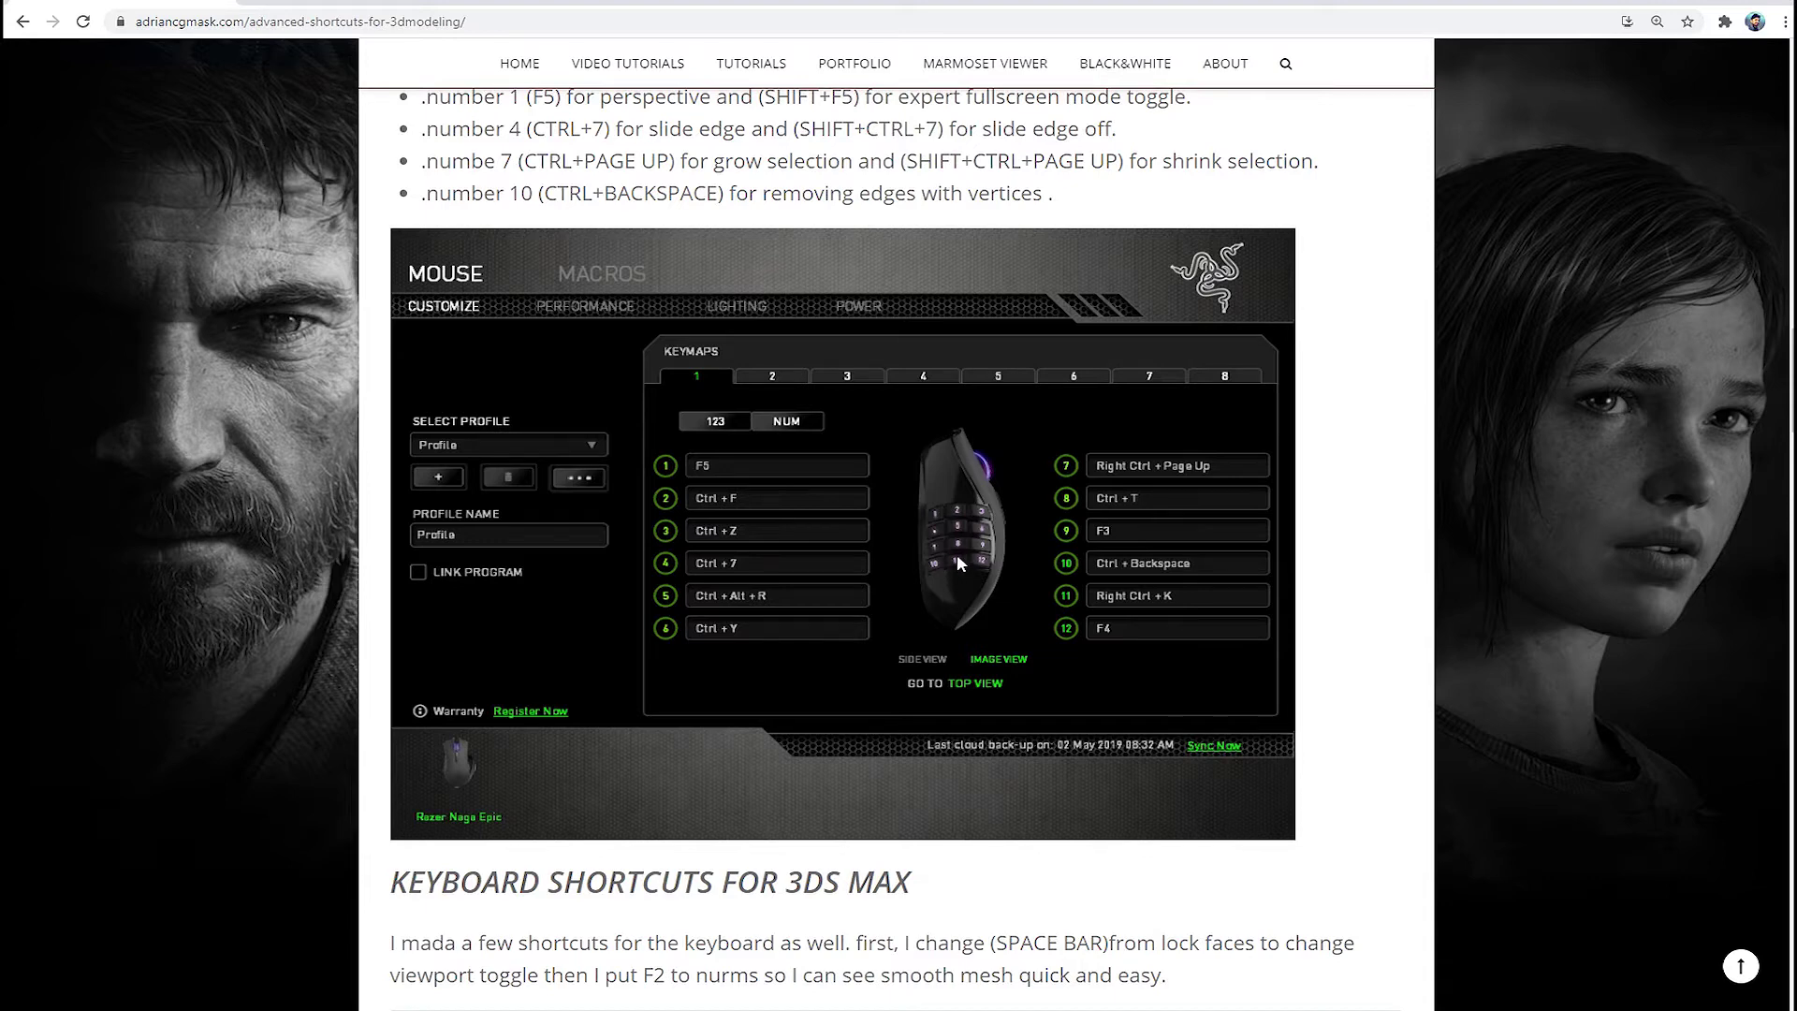
scroll(956, 553, up, 15)
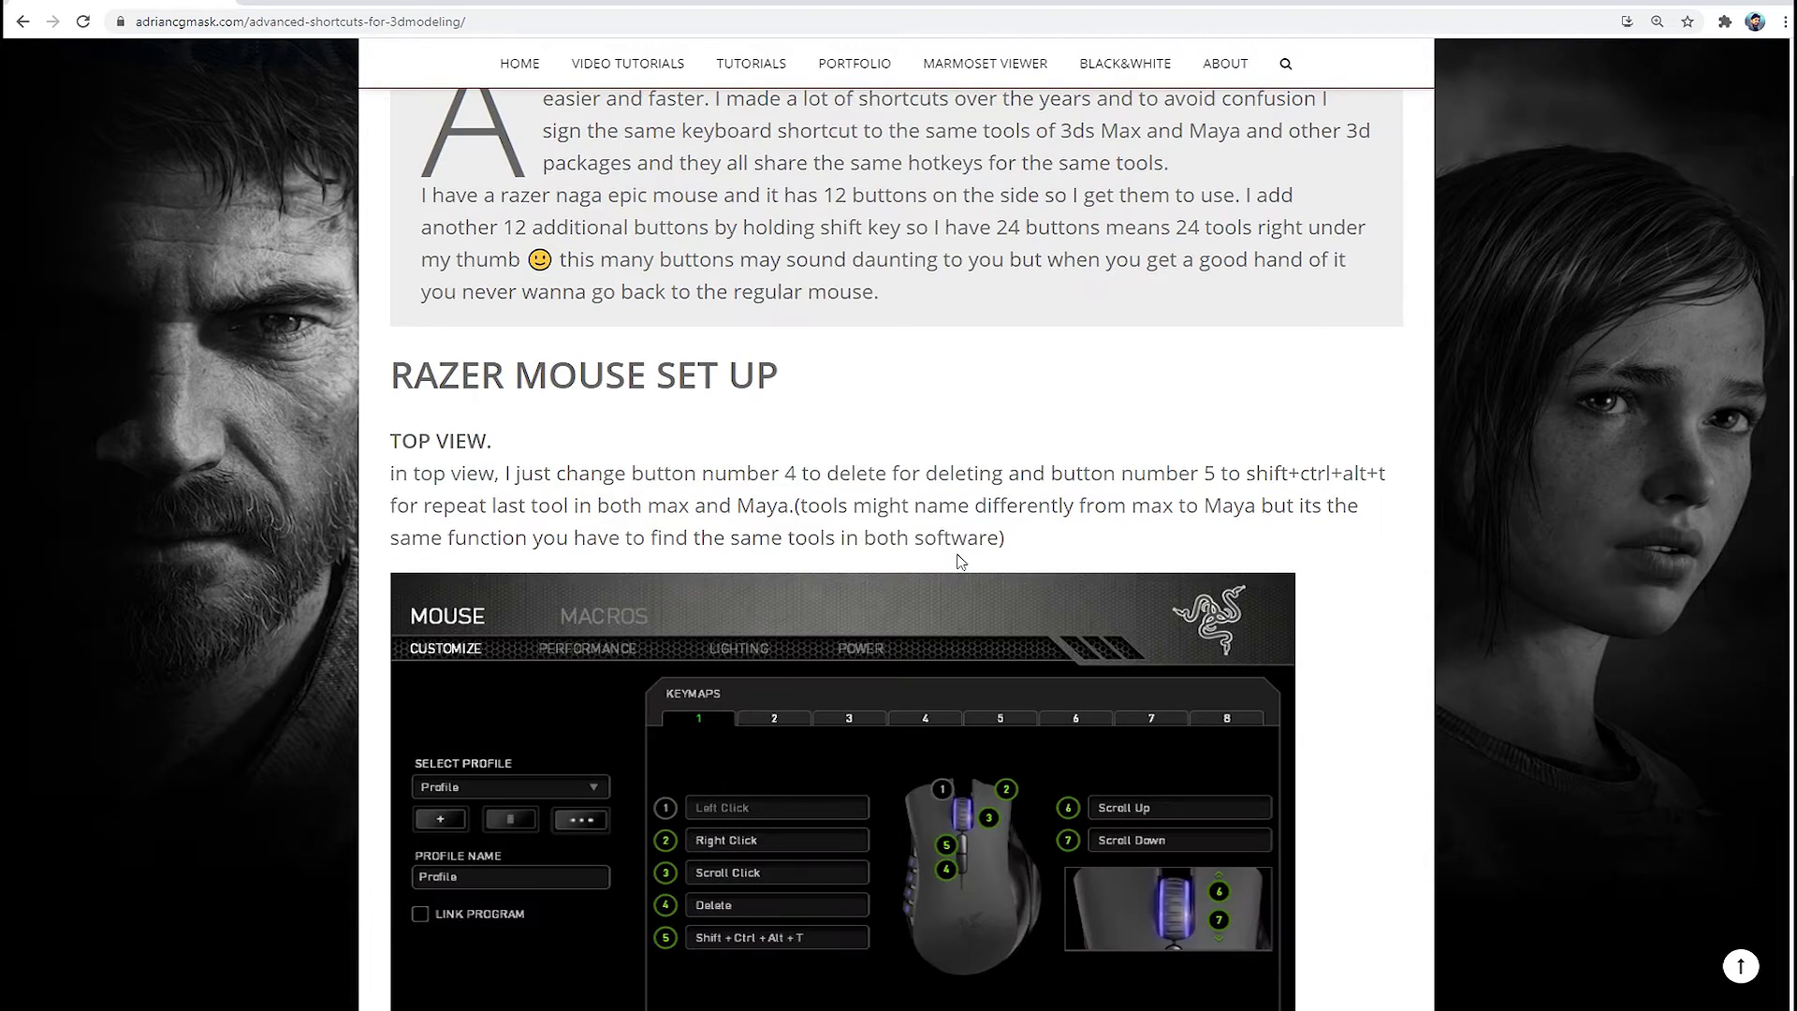
scroll(706, 436, up, 13)
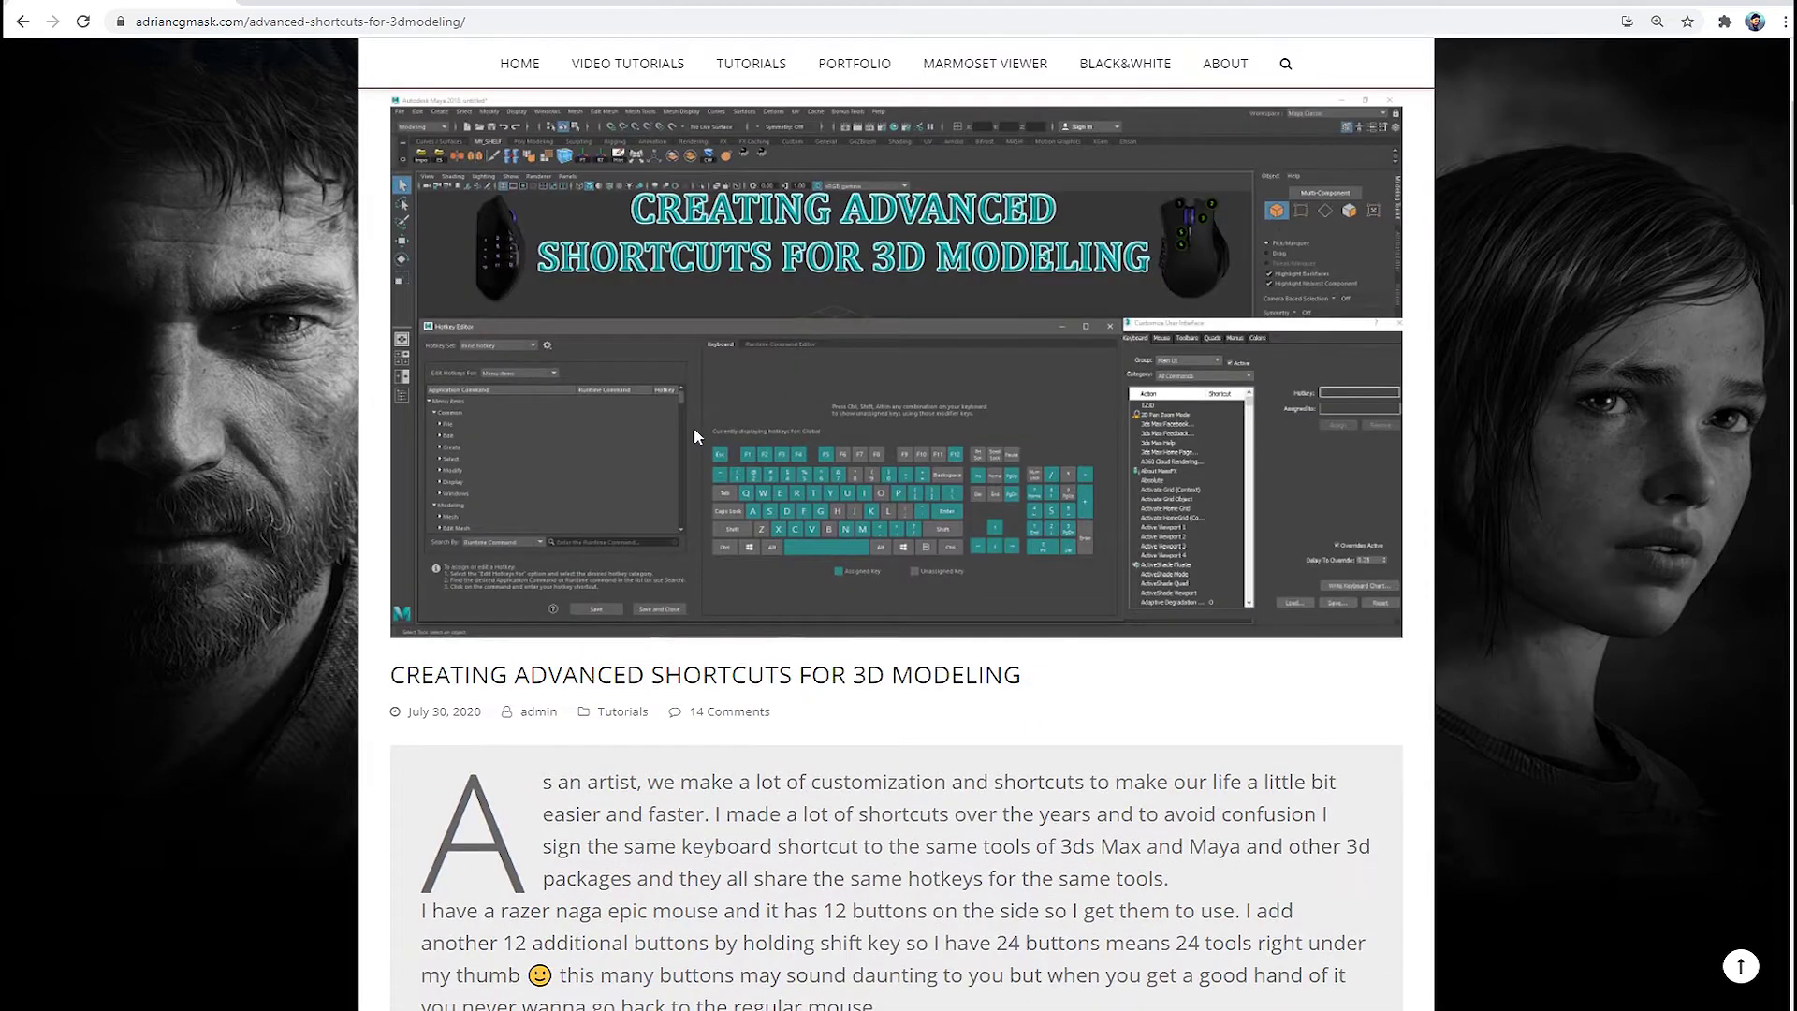
scroll(696, 438, down, 13)
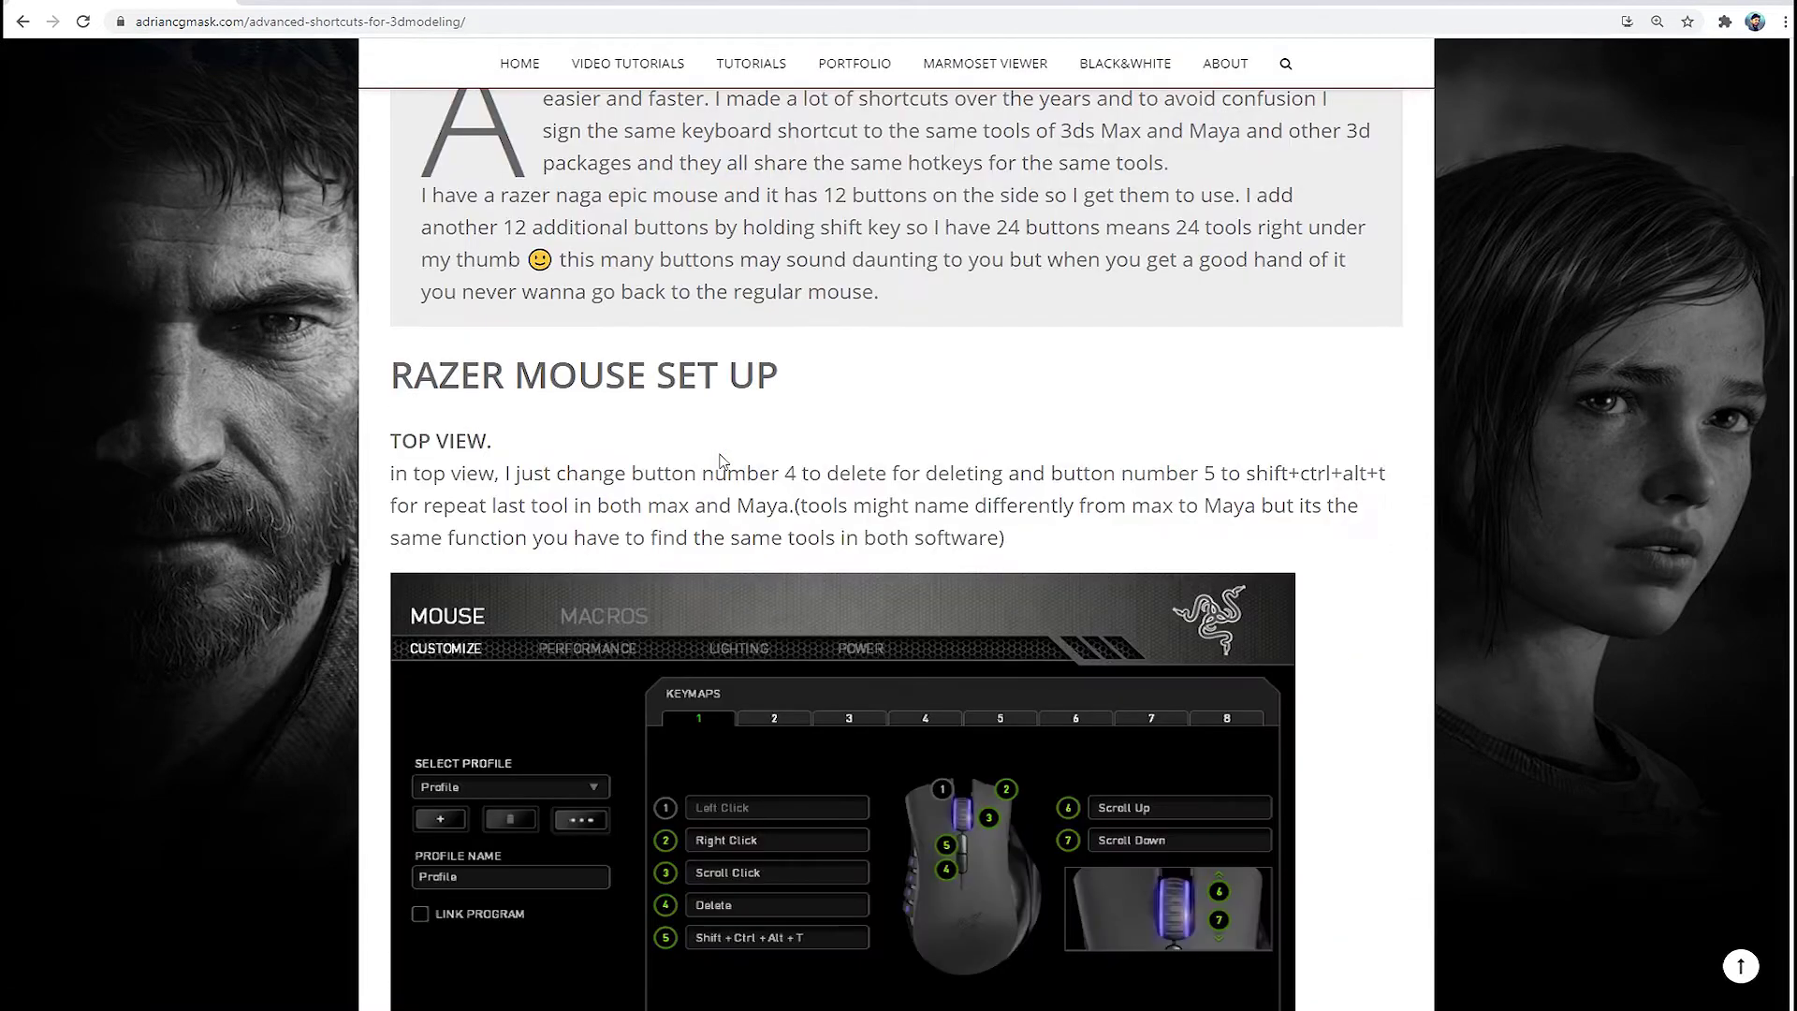
scroll(720, 459, down, 8)
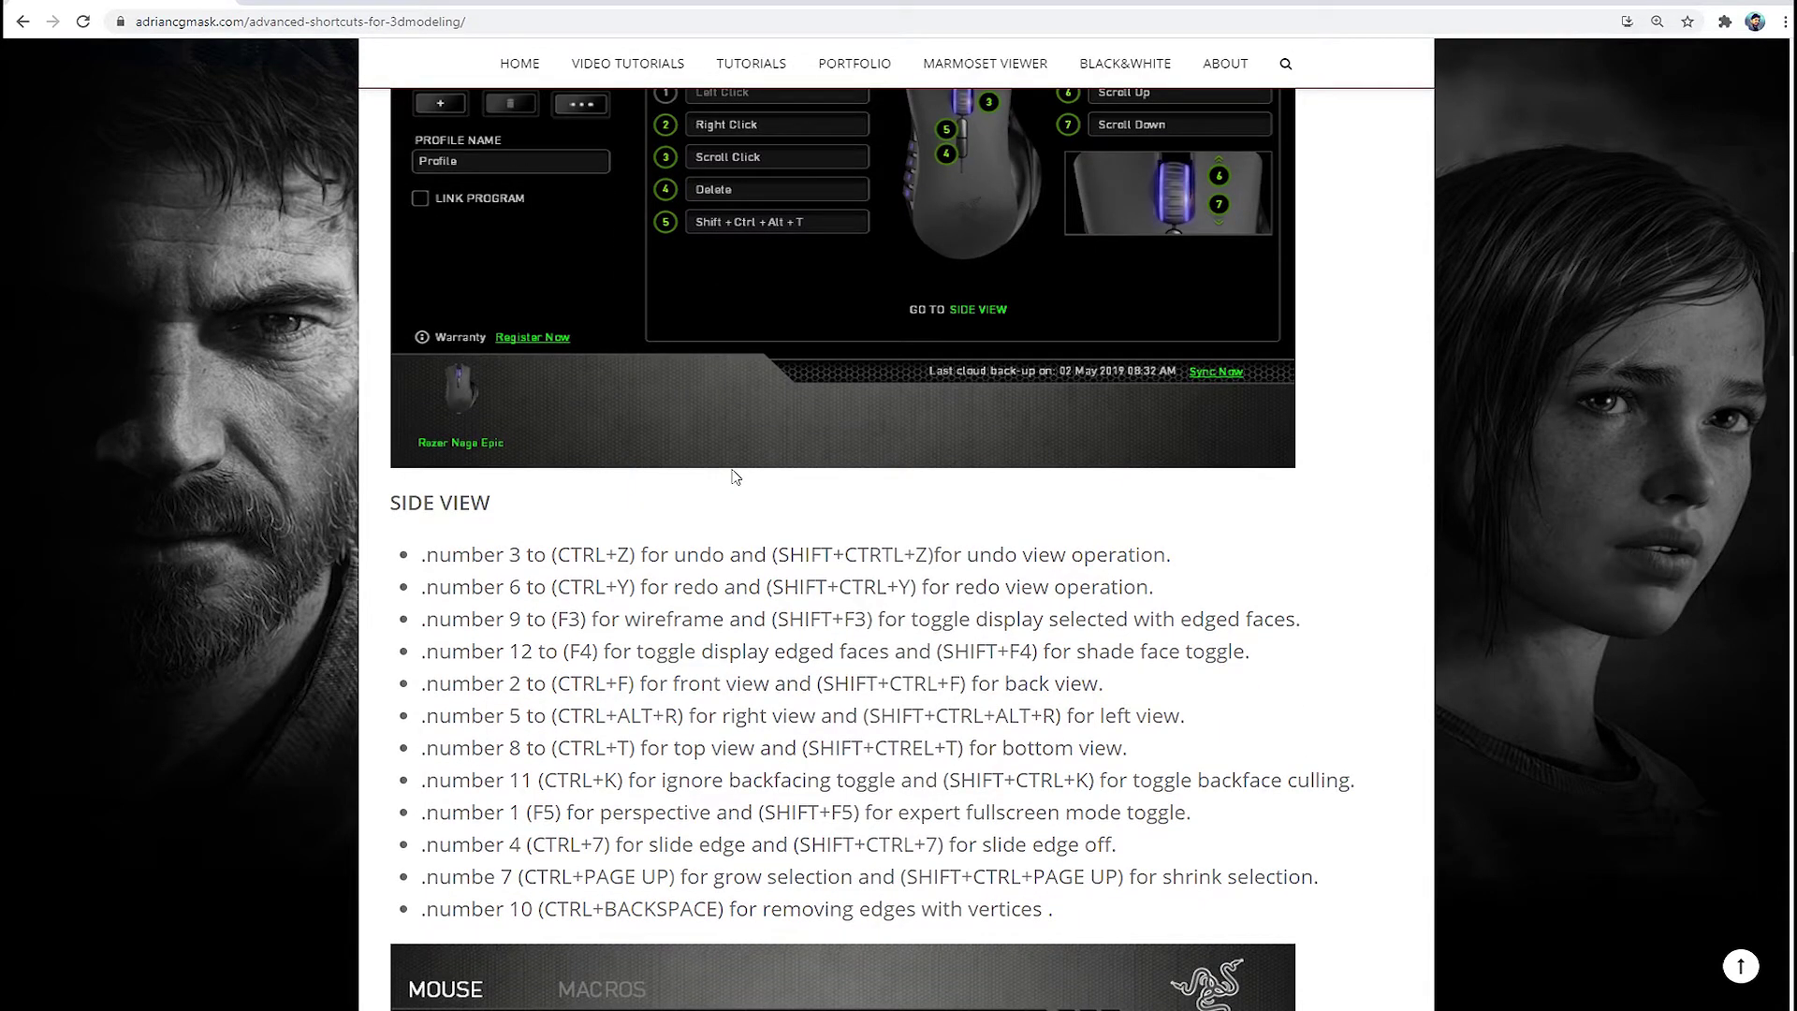
scroll(738, 478, down, 9)
scroll(737, 477, up, 6)
scroll(739, 480, up, 5)
scroll(746, 486, down, 5)
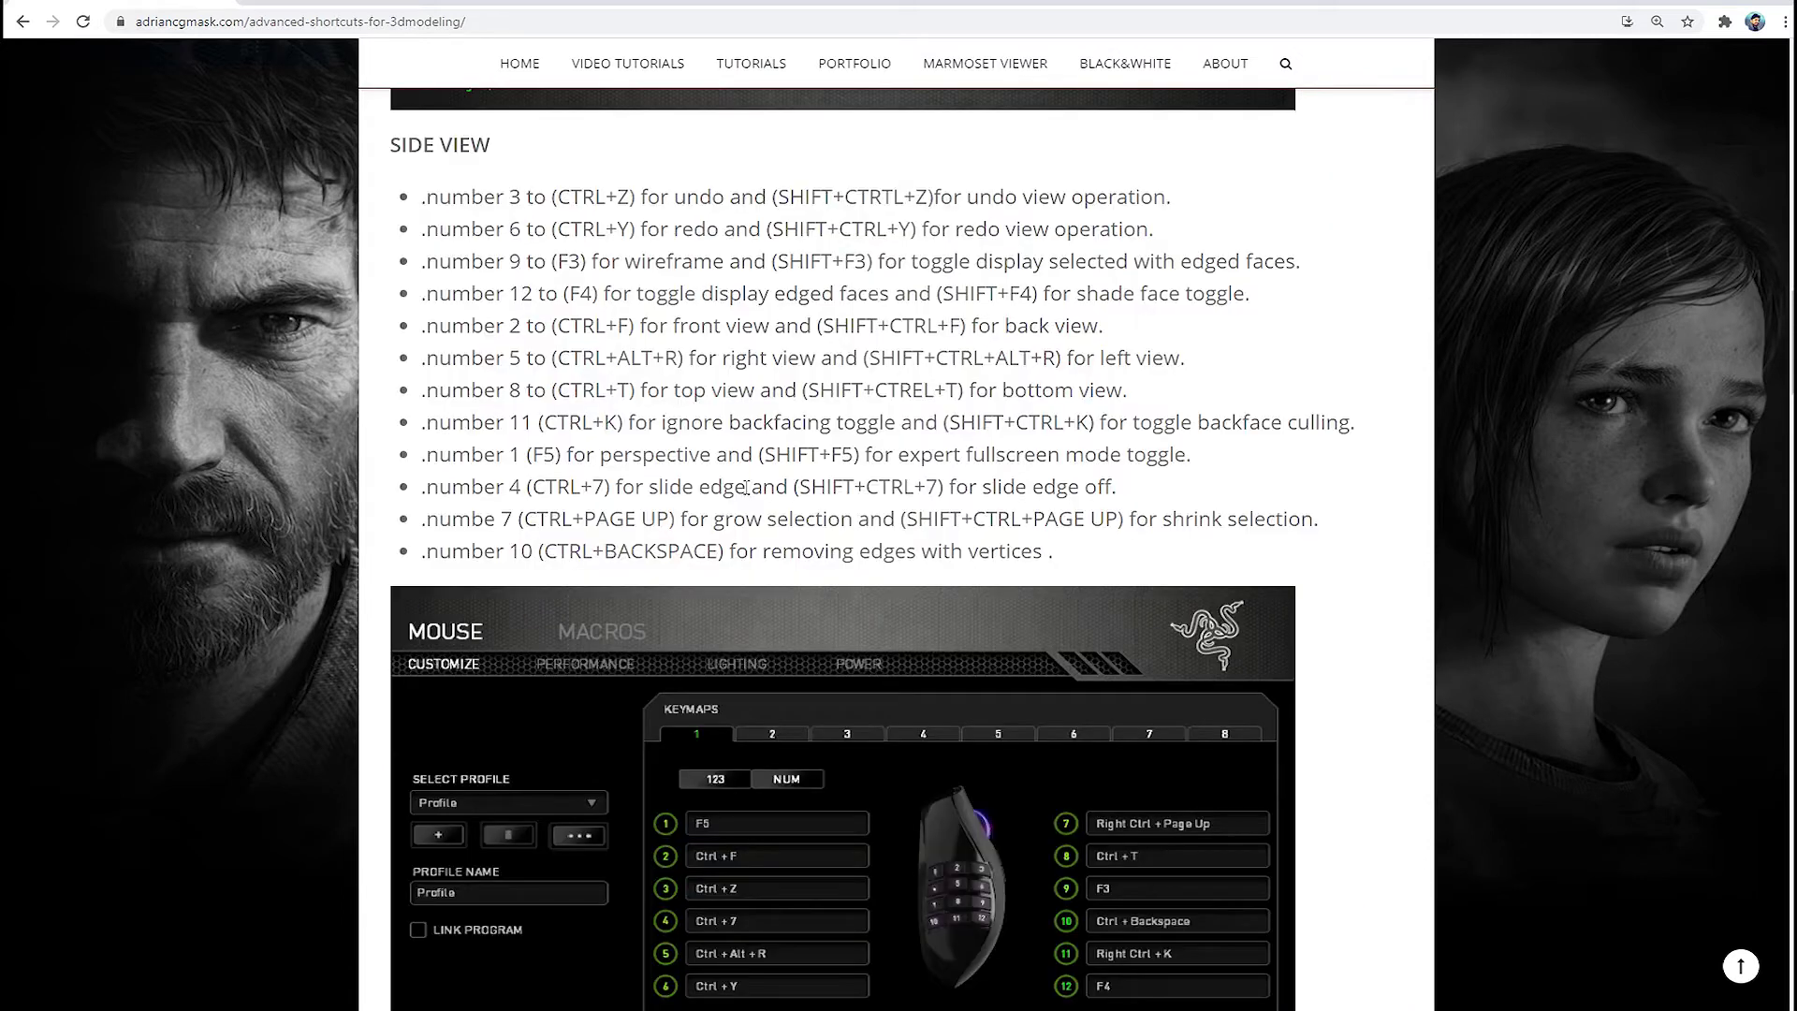
scroll(746, 487, up, 5)
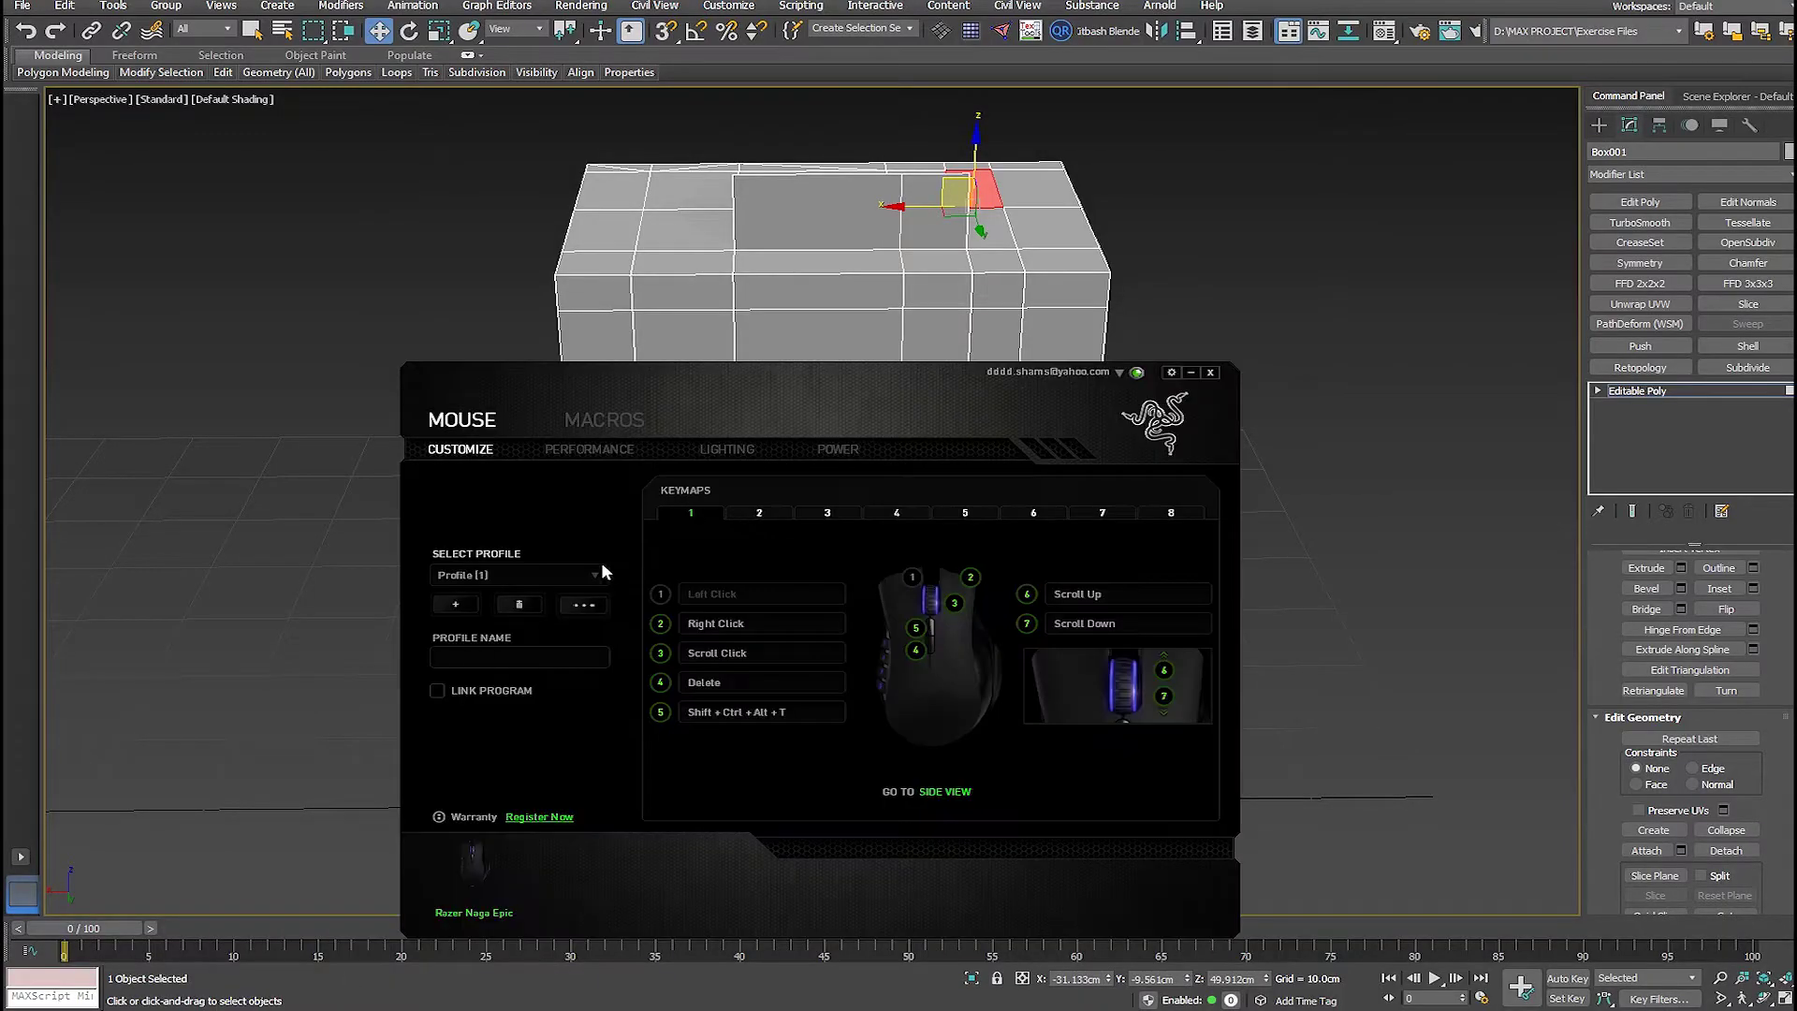
- Review the Razer Naga Epic's top-view and side-view key assignments in its configuration window against the article's side-view list
drag(720, 395, 580, 368)
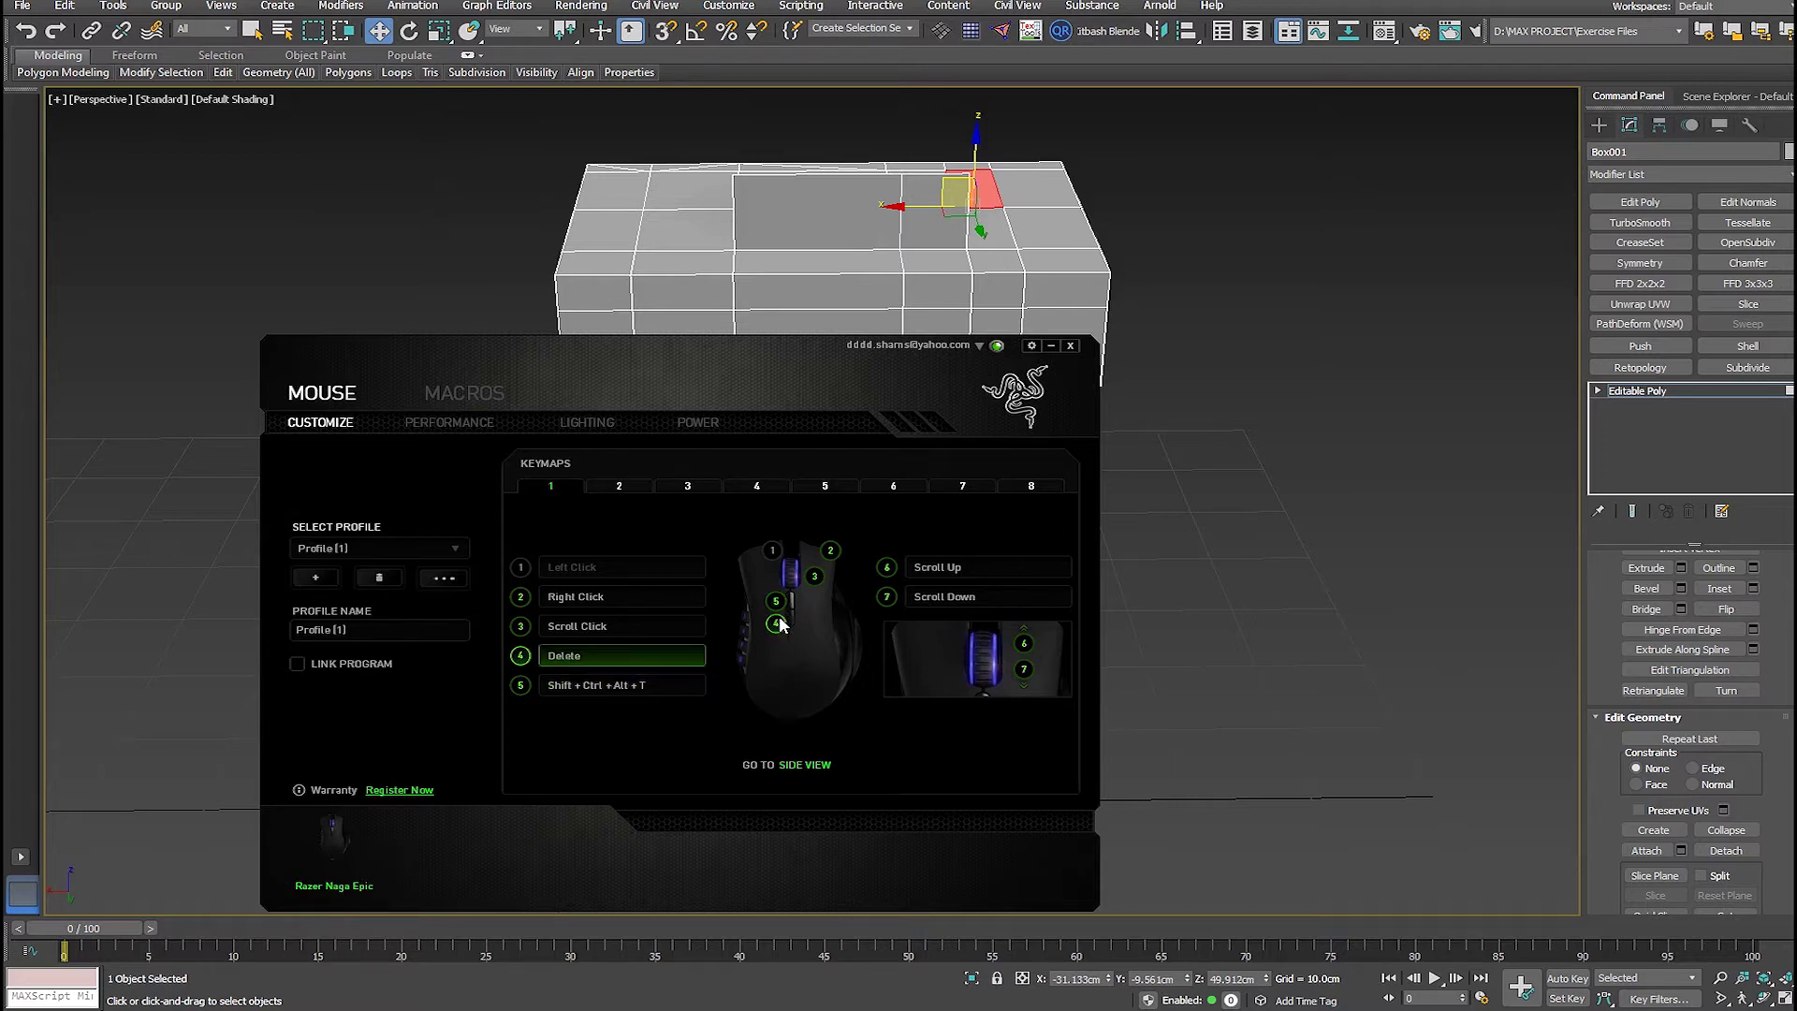
click(811, 764)
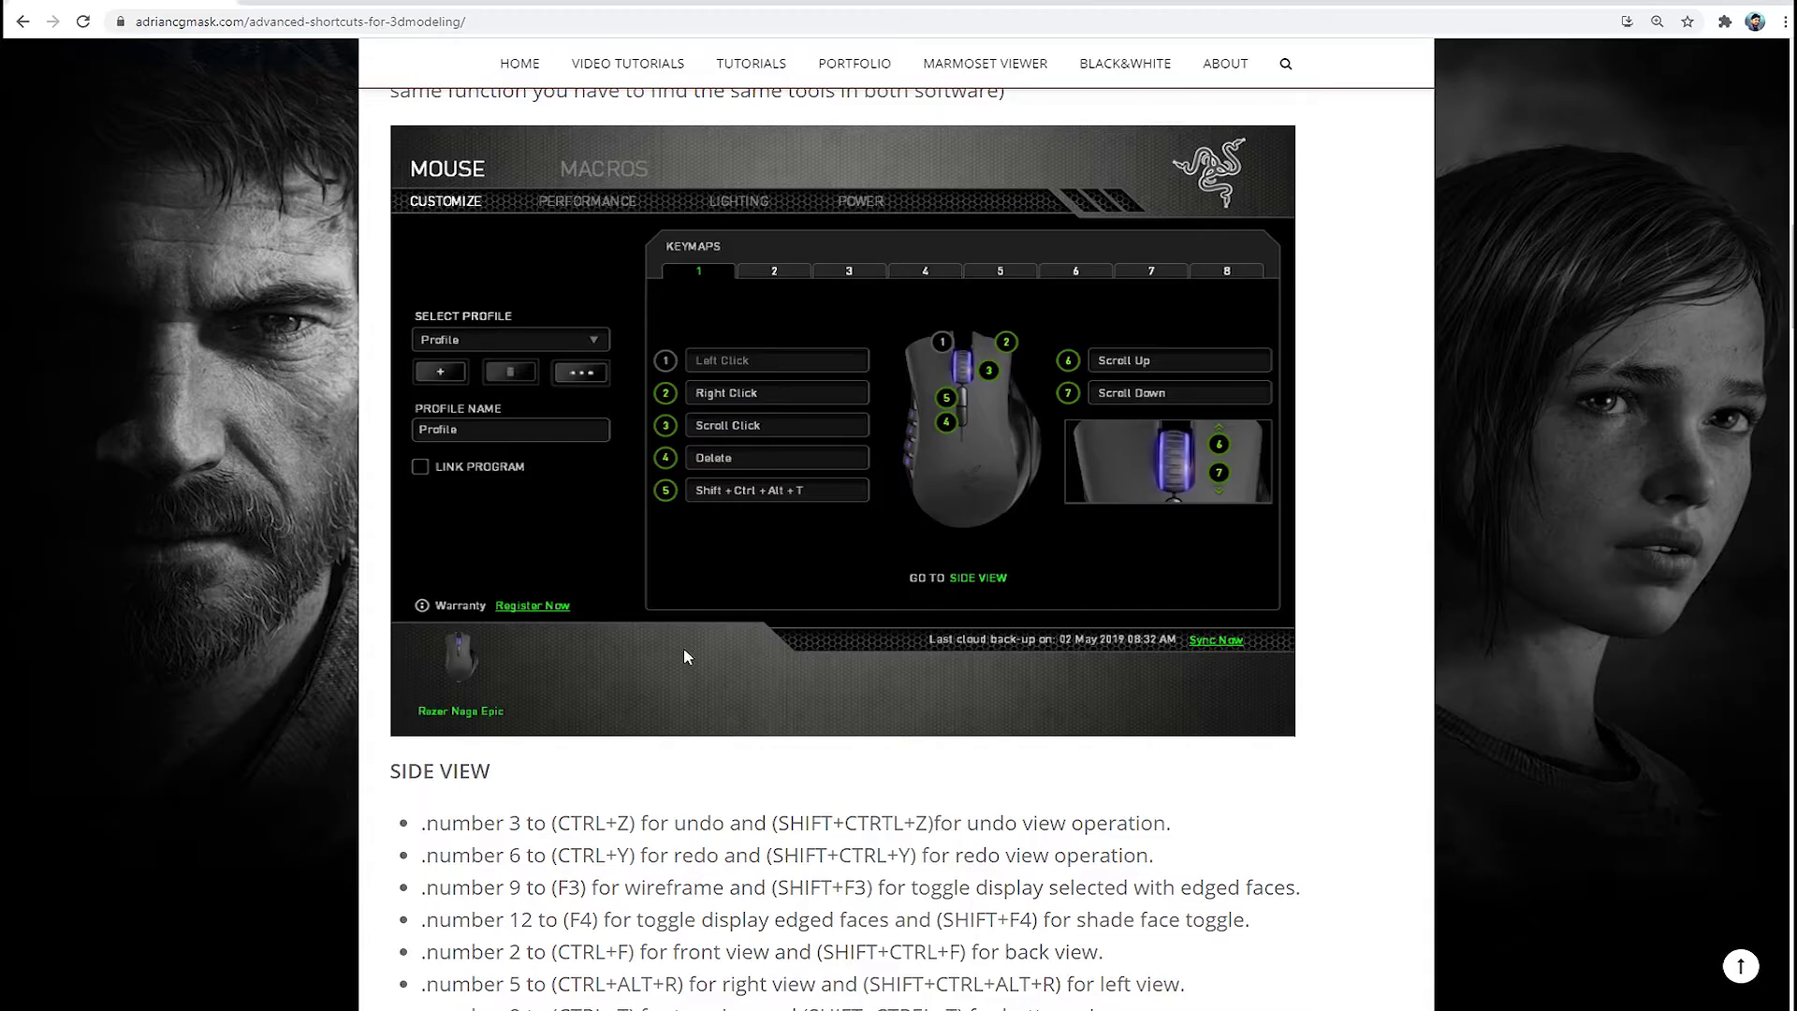
scroll(683, 648, down, 5)
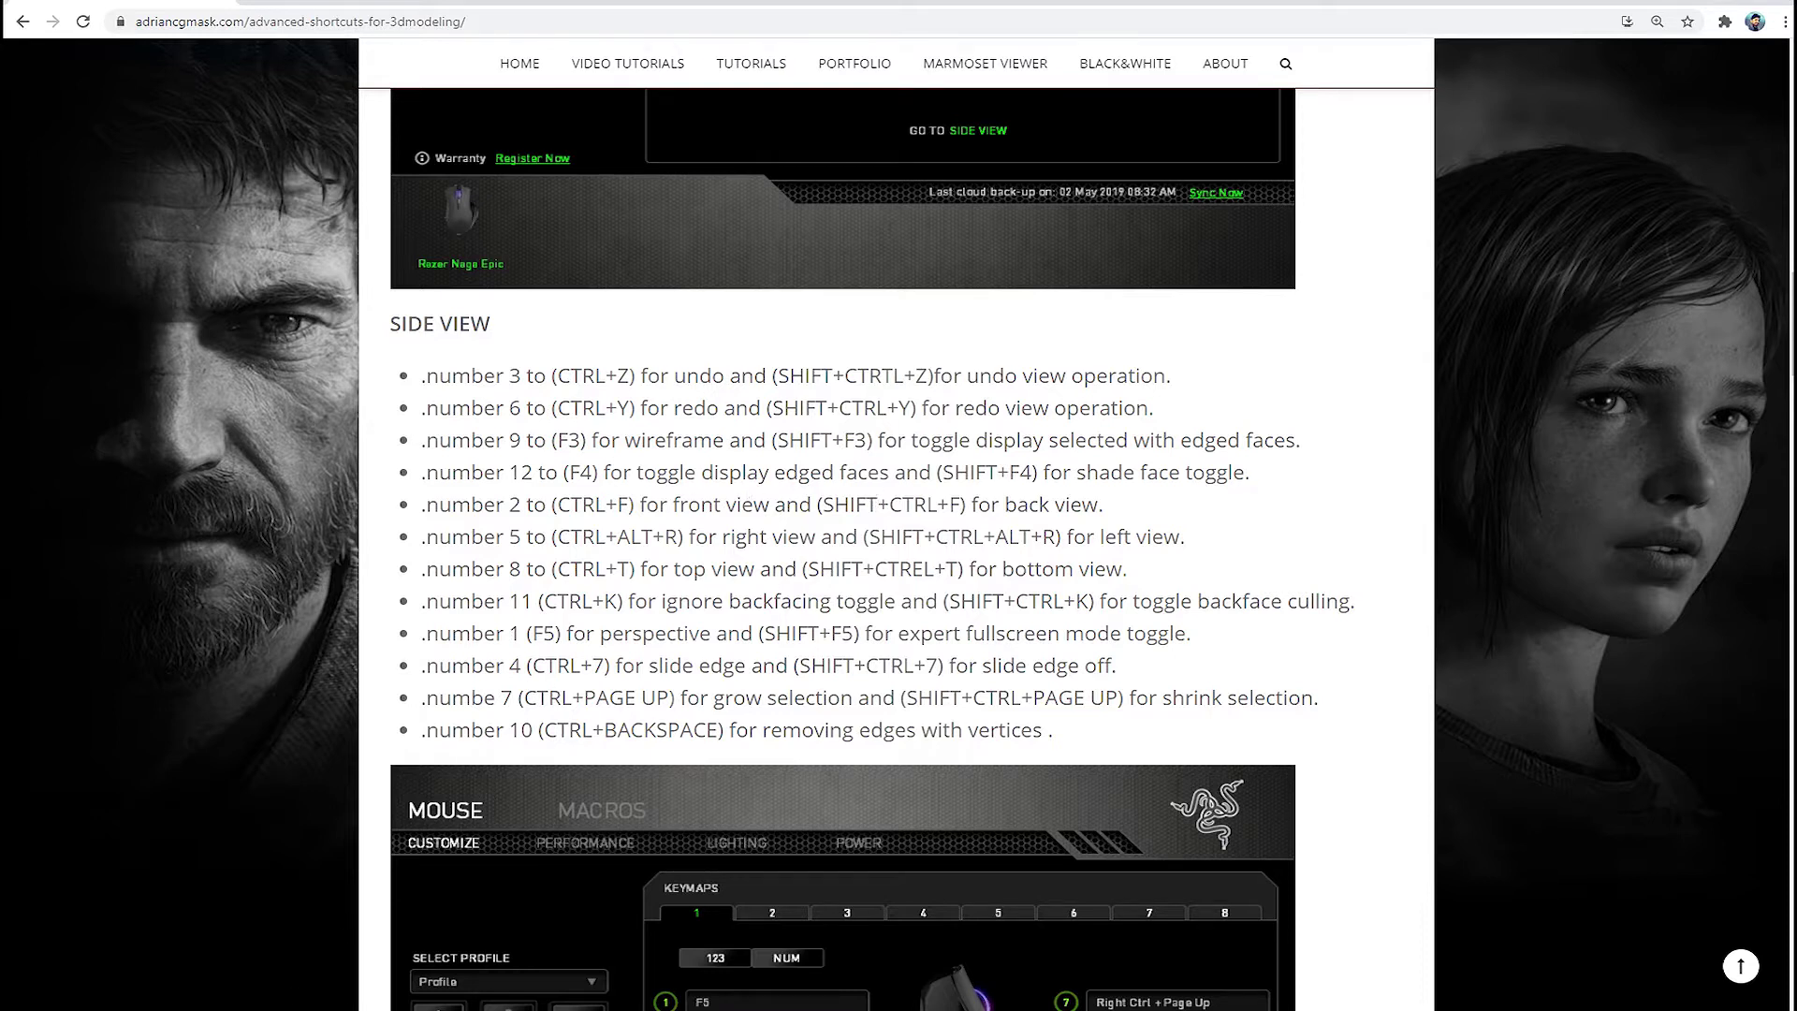
key(alt+Tab)
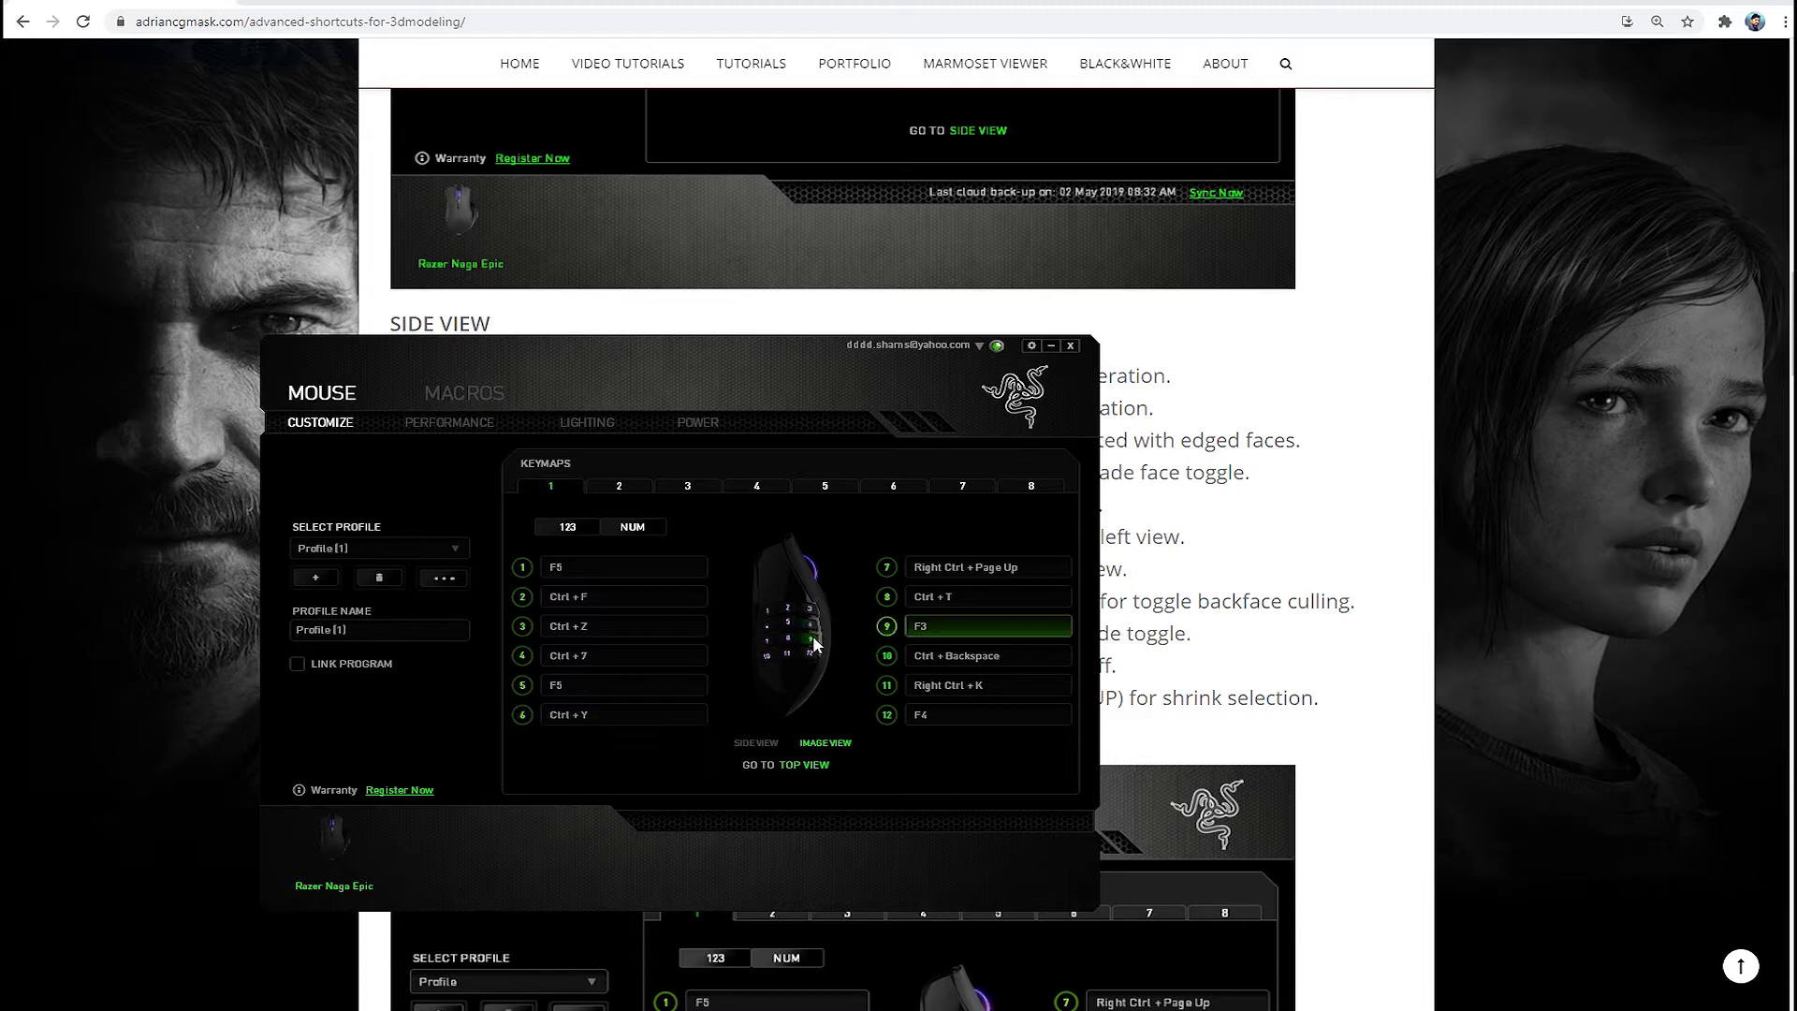
click(1198, 465)
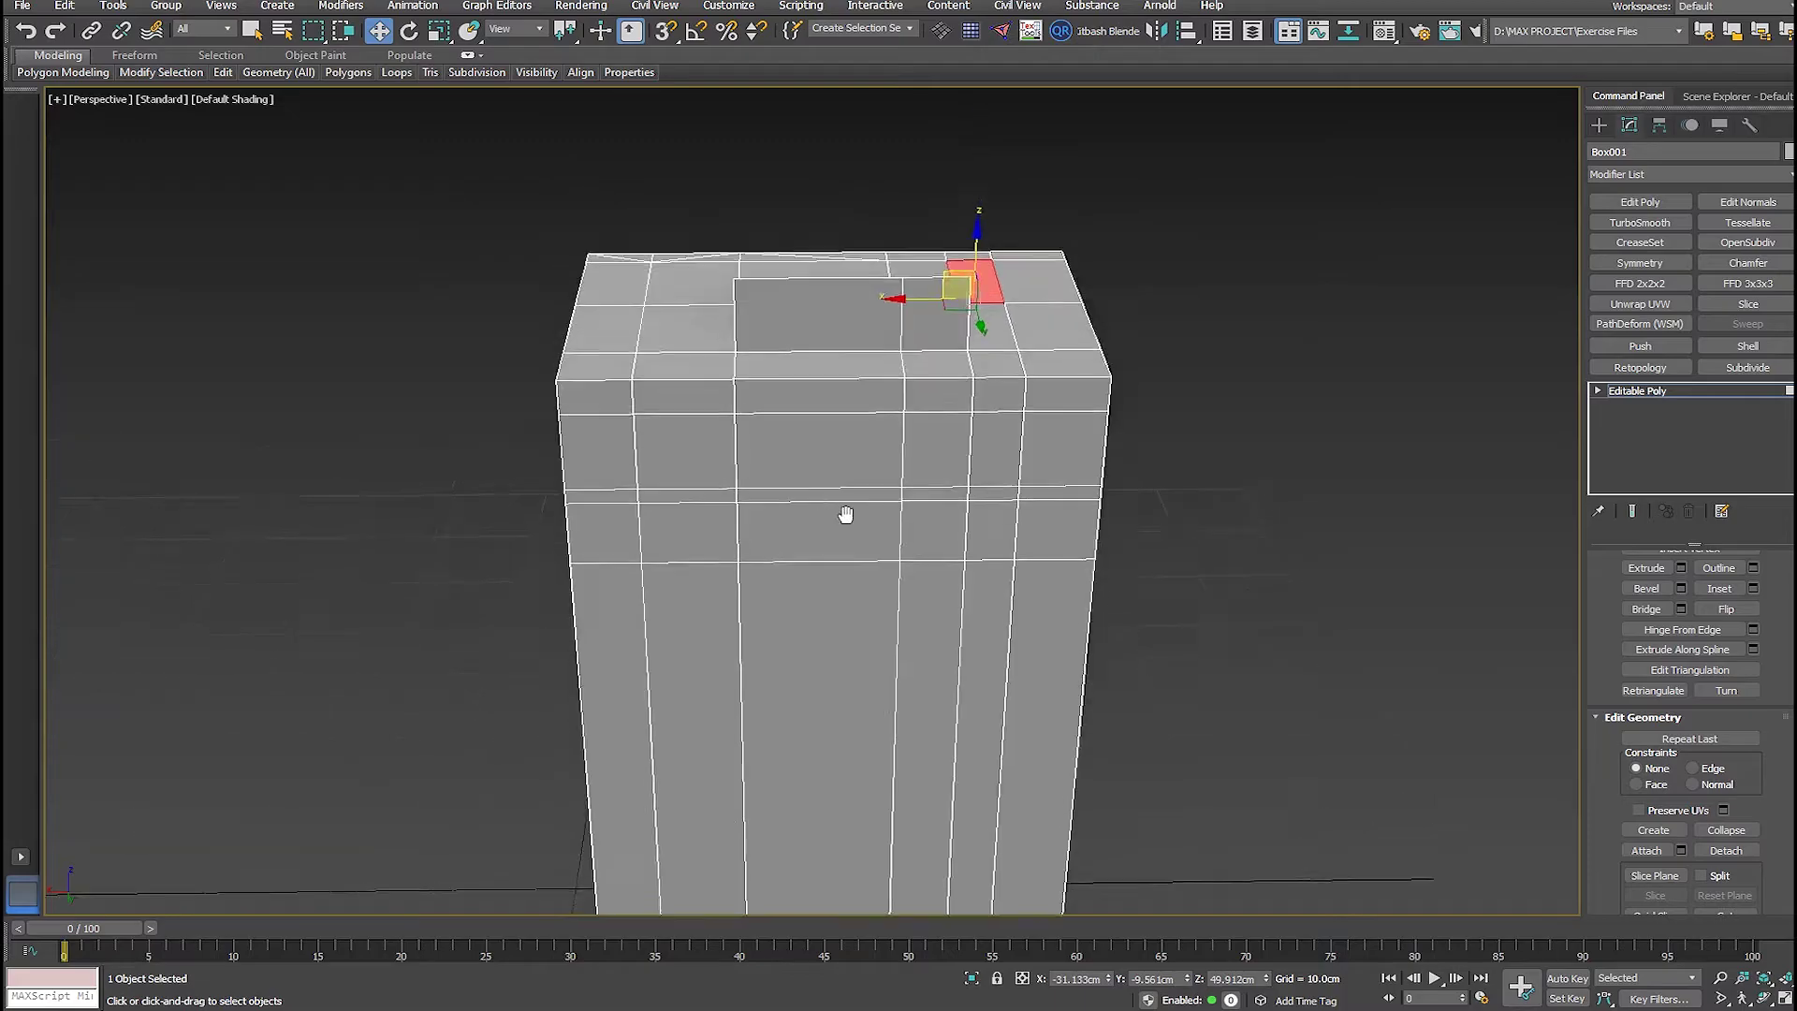
- In 3ds Max, extrude the selected polygon on the box's top face upward by about 4.5 cm
alt+middle_drag(846, 514, 730, 295)
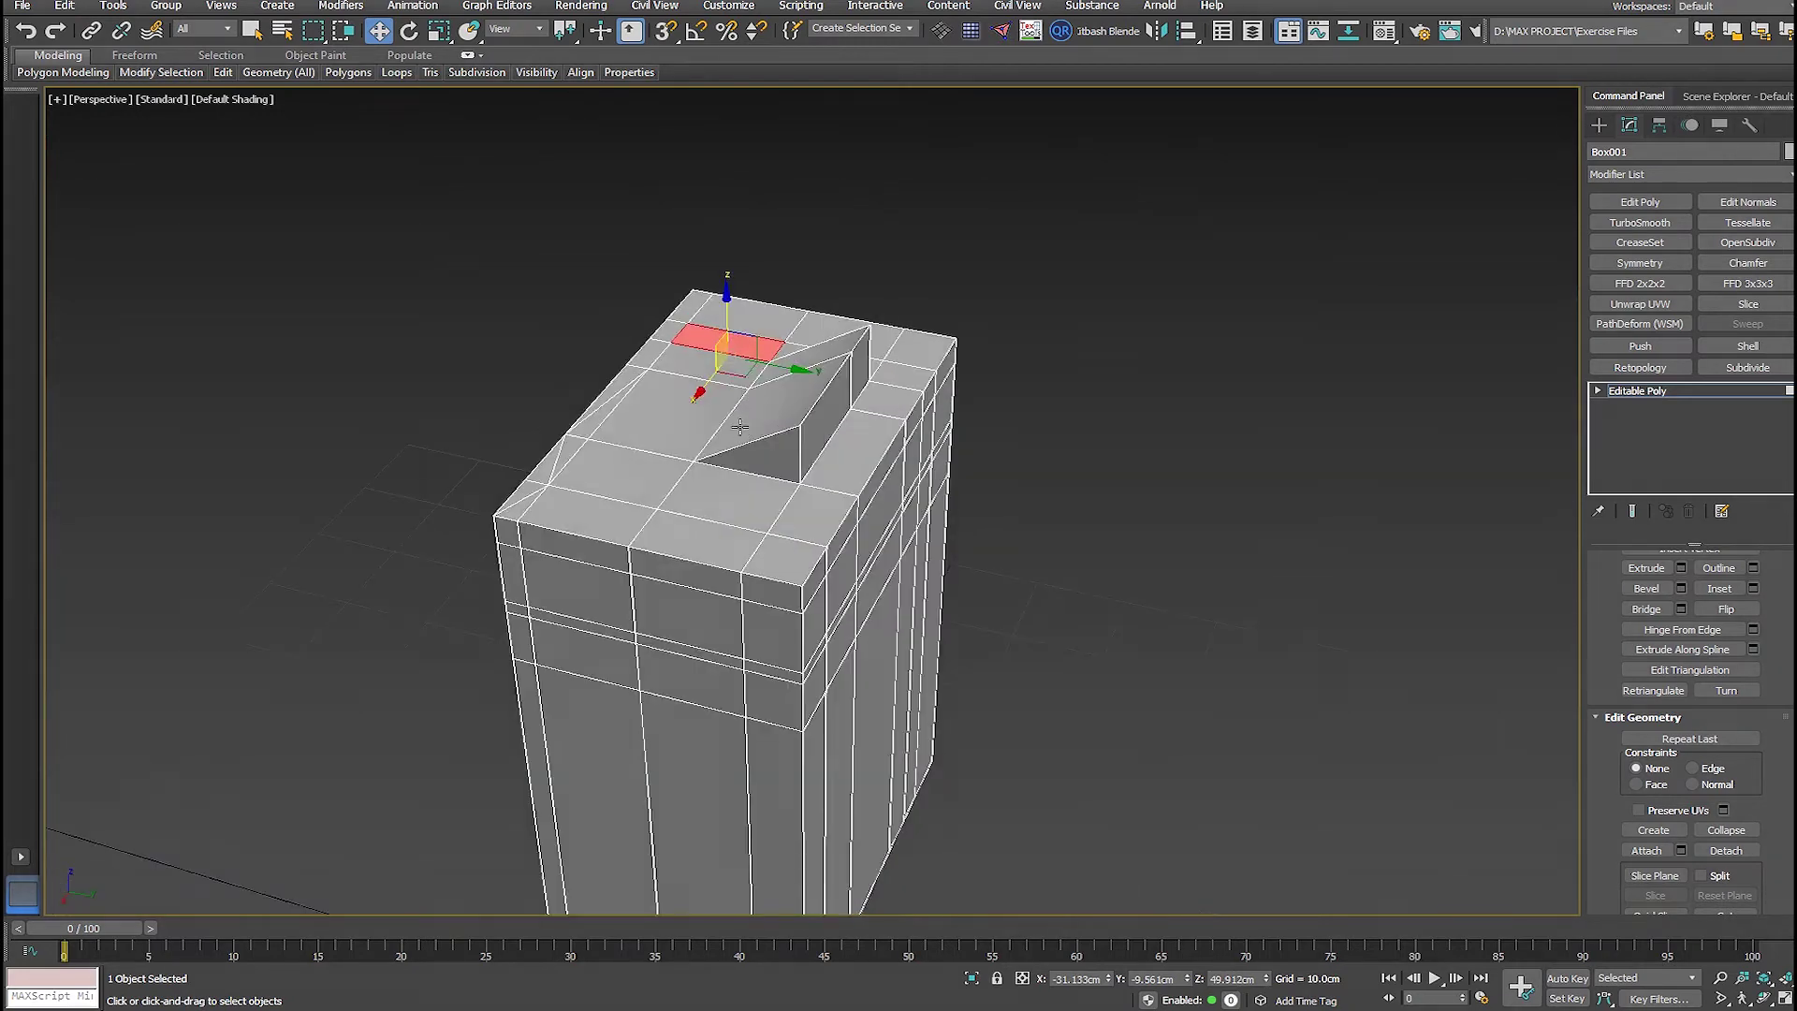
scroll(706, 319, up, 5)
shift+drag(706, 318, 721, 229)
alt+middle_drag(721, 229, 722, 281)
scroll(817, 214, down, 3)
scroll(722, 281, up, 3)
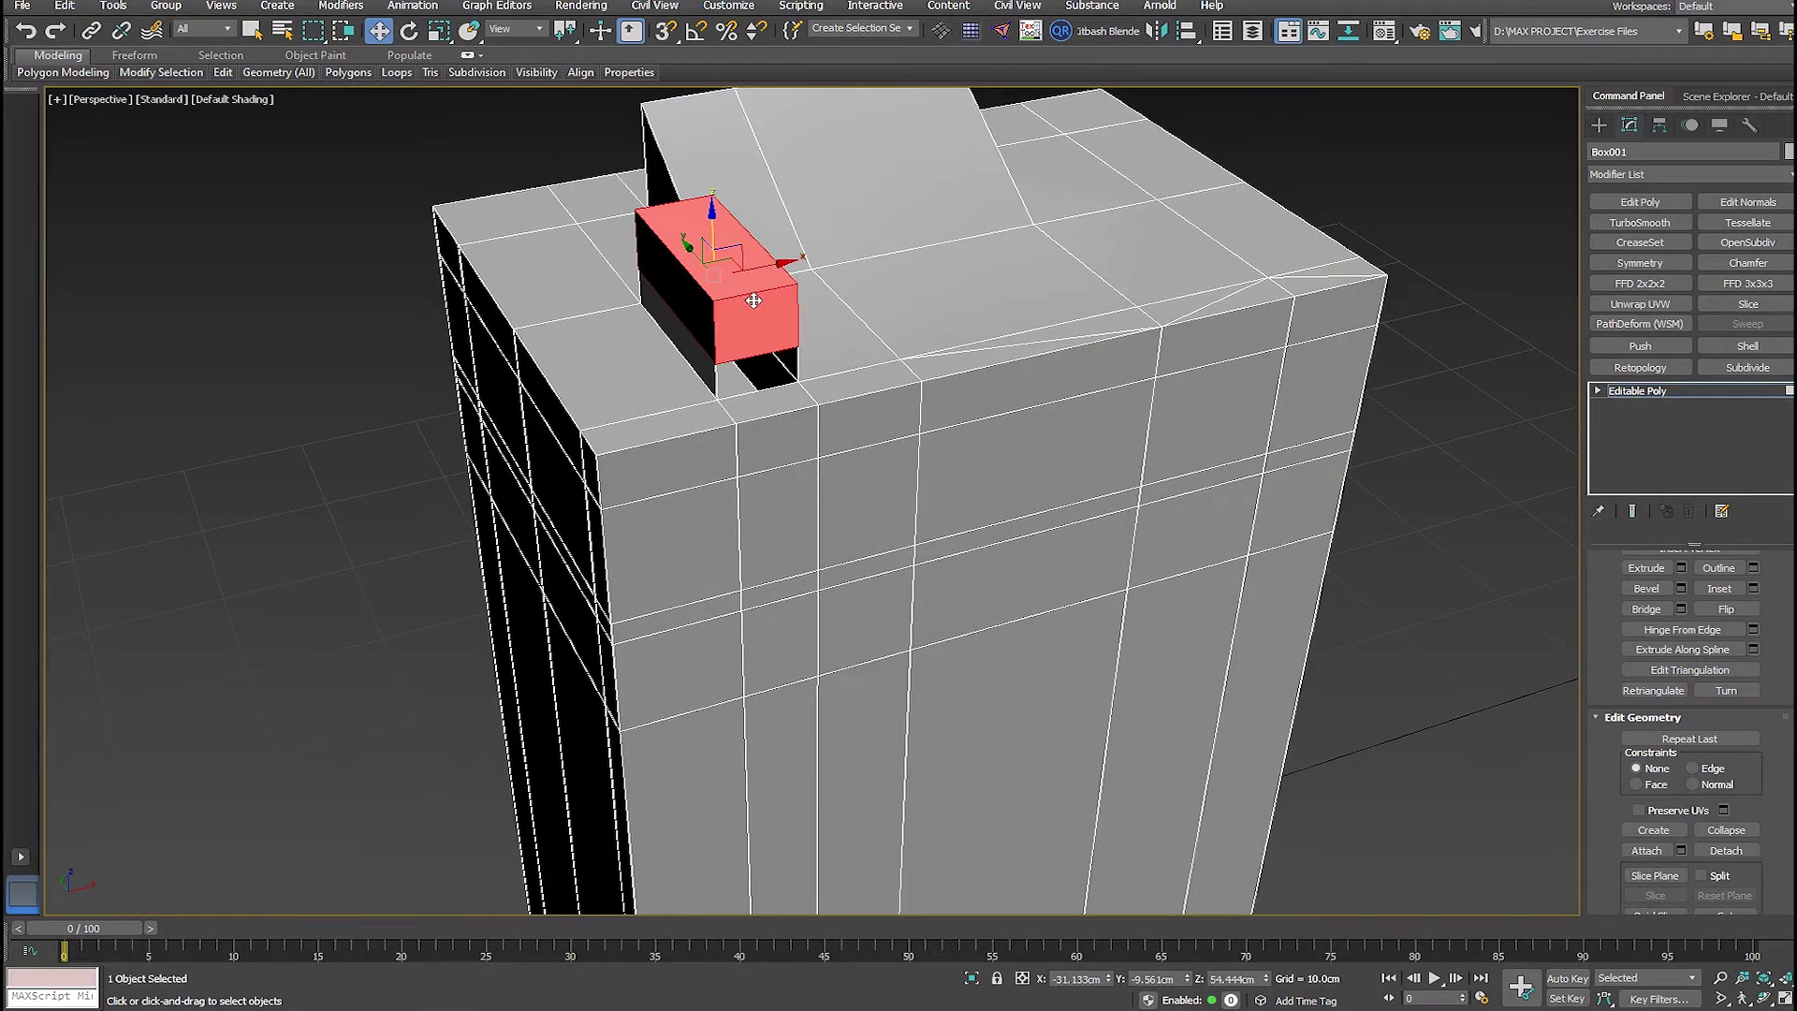
- Undo and redo the polygon extrusion several times, finishing with it undone
key(ctrl+z)
key(ctrl+y)
key(ctrl+z)
key(ctrl+y)
key(ctrl+z)
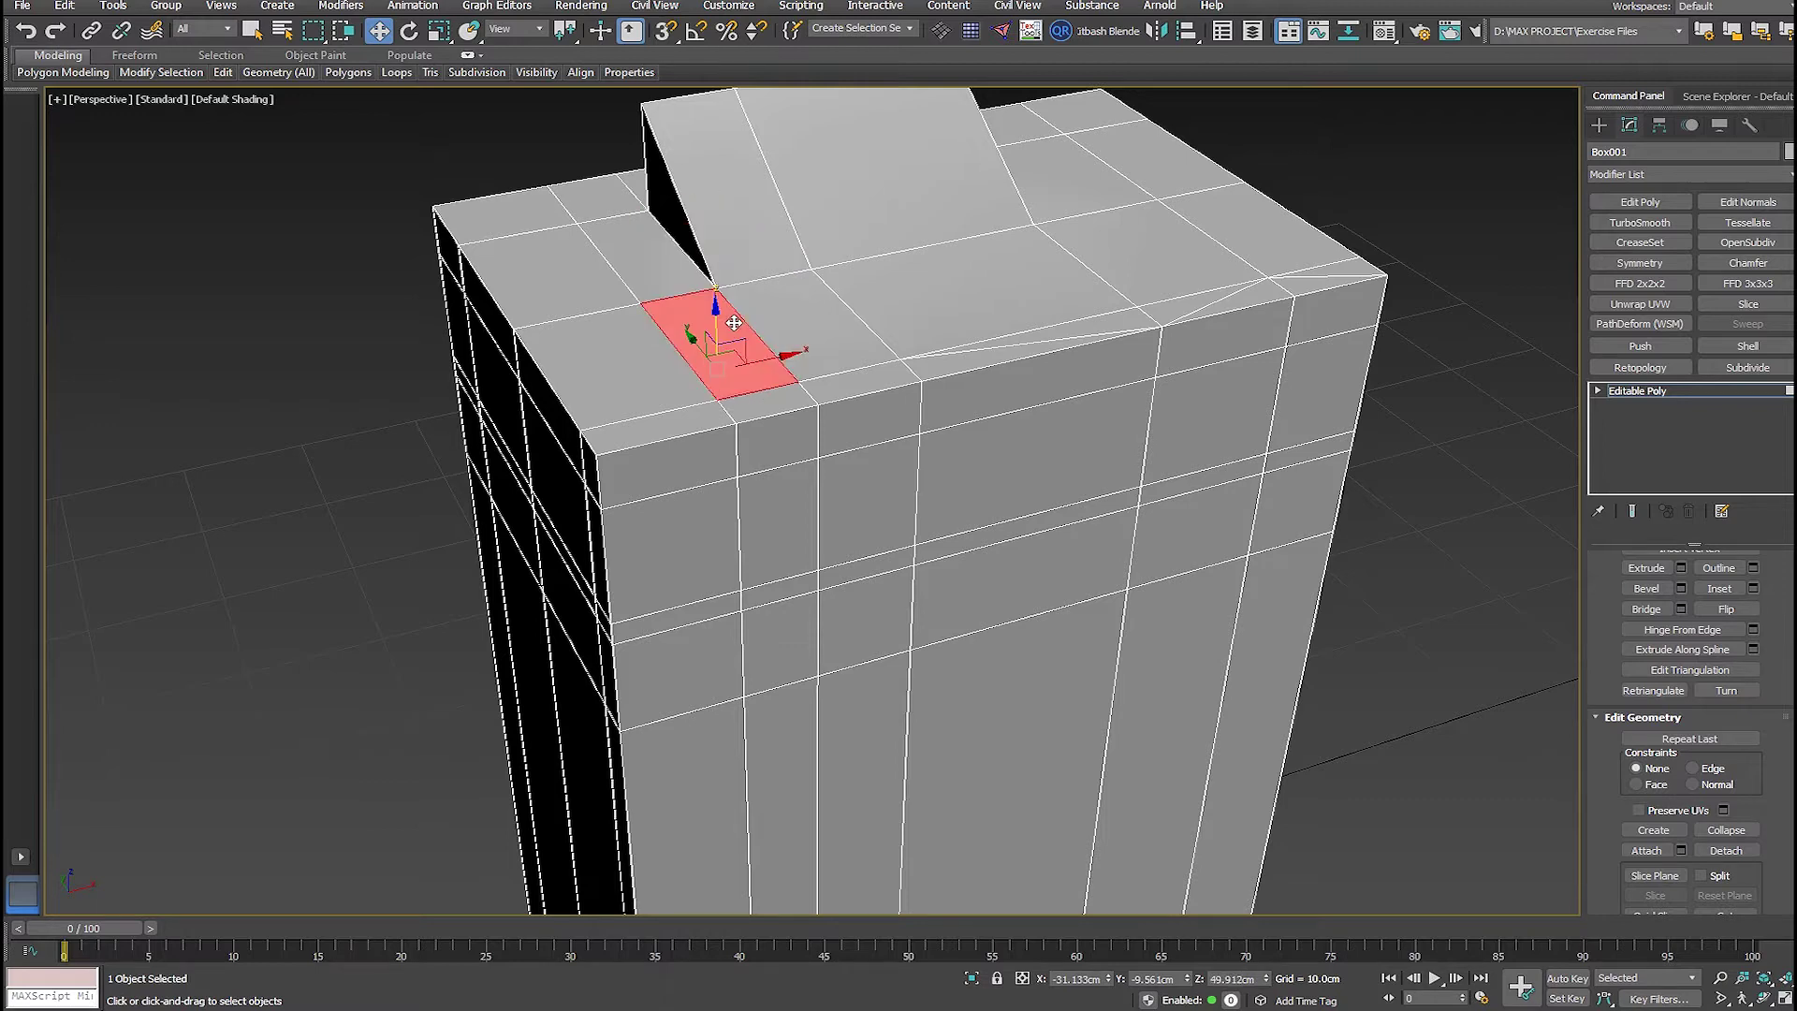
key(ctrl+y)
key(ctrl+z)
key(ctrl+y)
key(ctrl+z)
key(ctrl+y)
key(ctrl+z)
- Orbit the perspective view around the box and step back through the view changes with undo view operation
alt+middle_drag(732, 325, 1058, 466)
scroll(805, 463, down, 3)
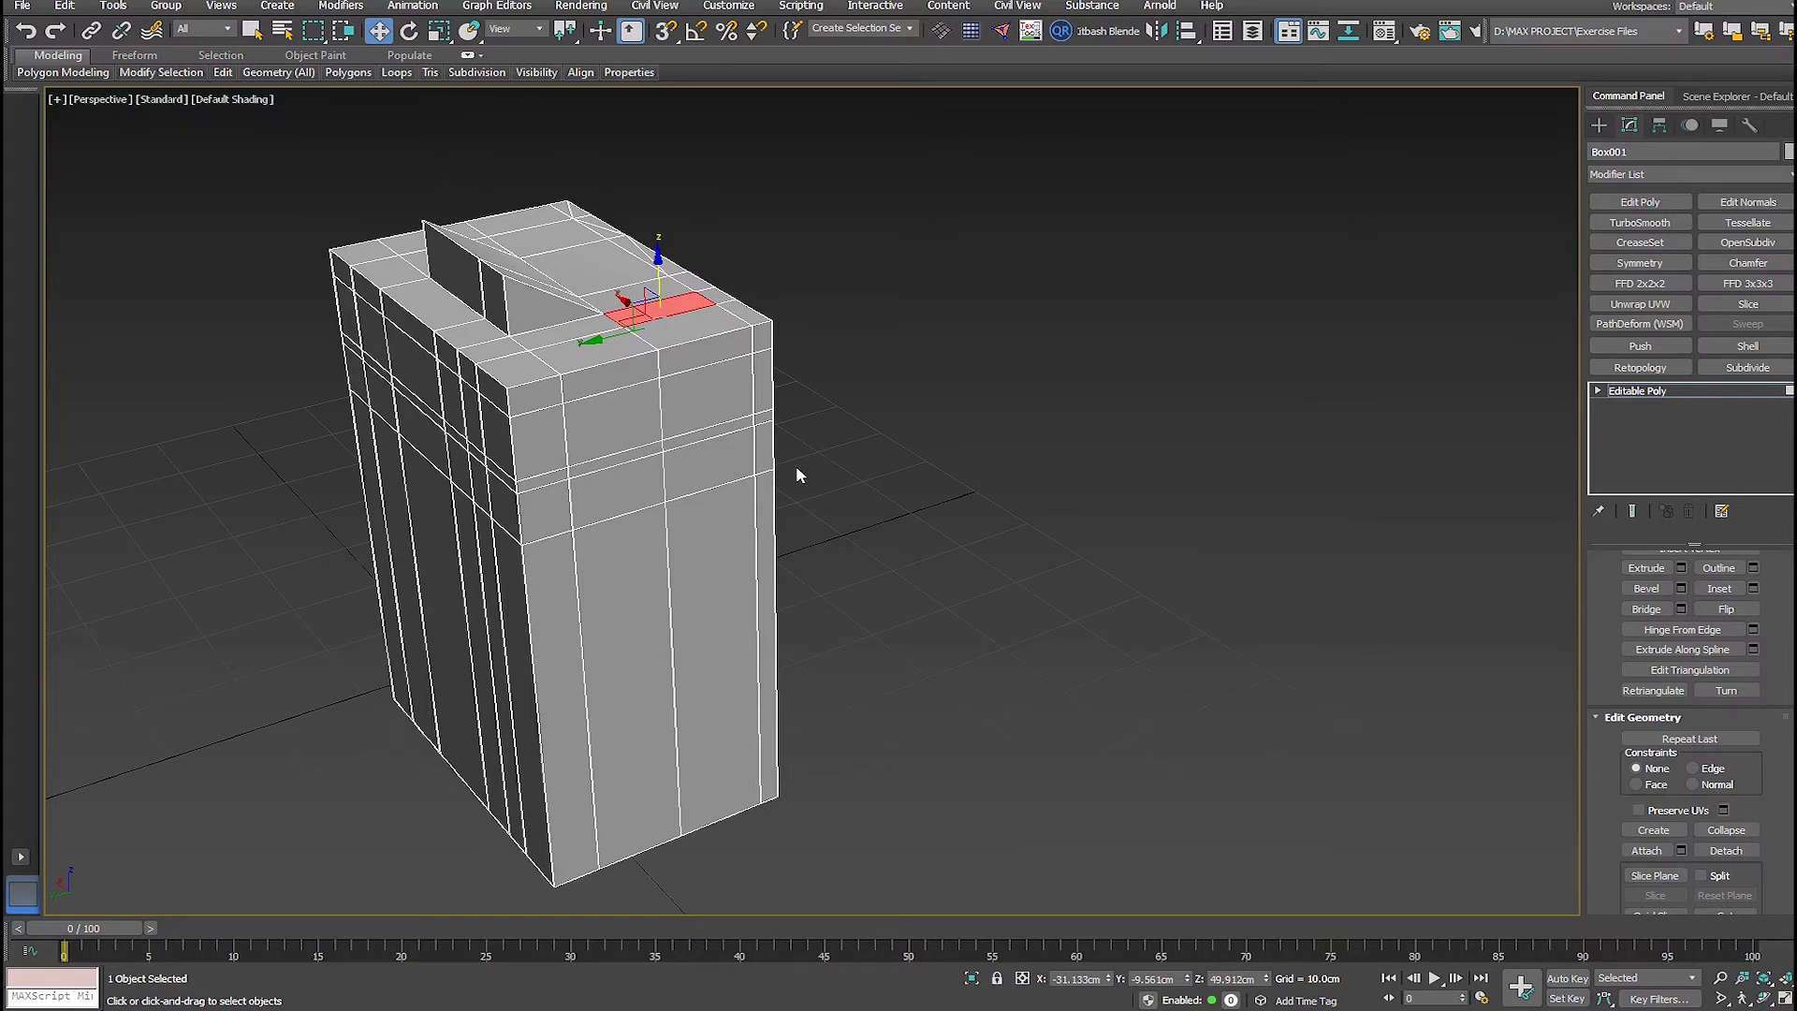
key(shift+z)
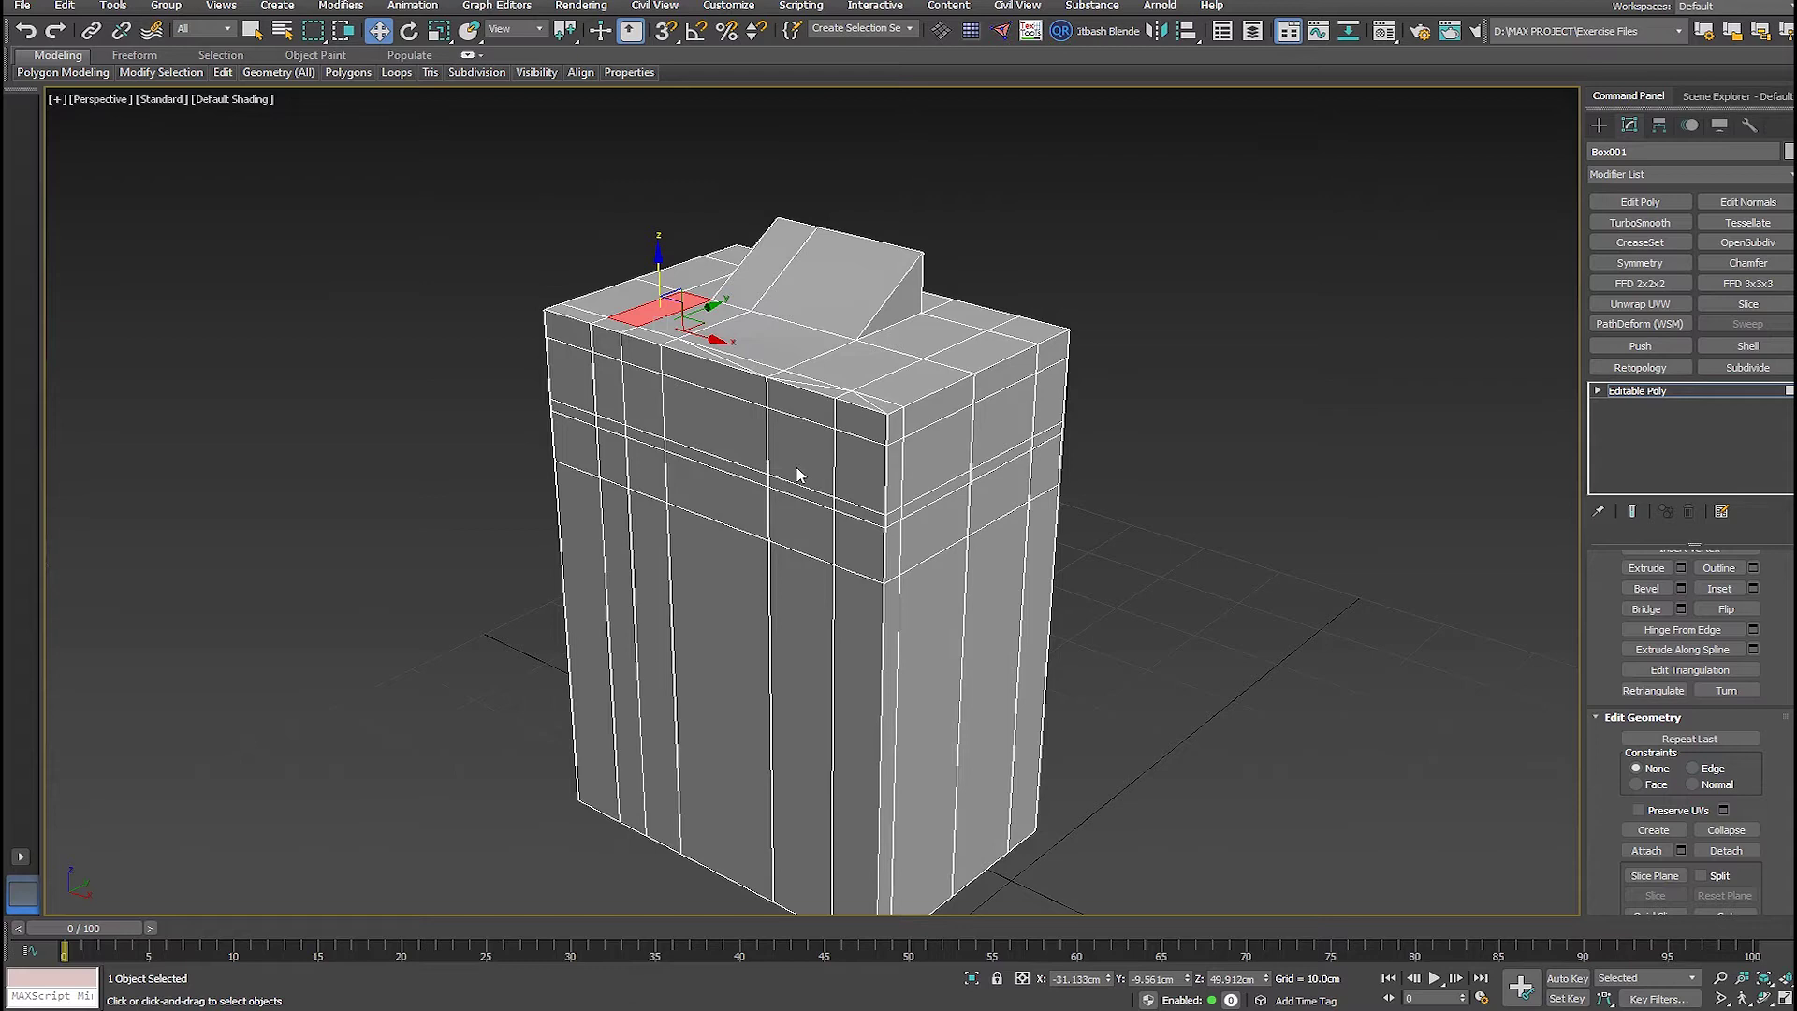
key(shift+z)
alt+middle_drag(795, 479, 577, 618)
key(shift+z)
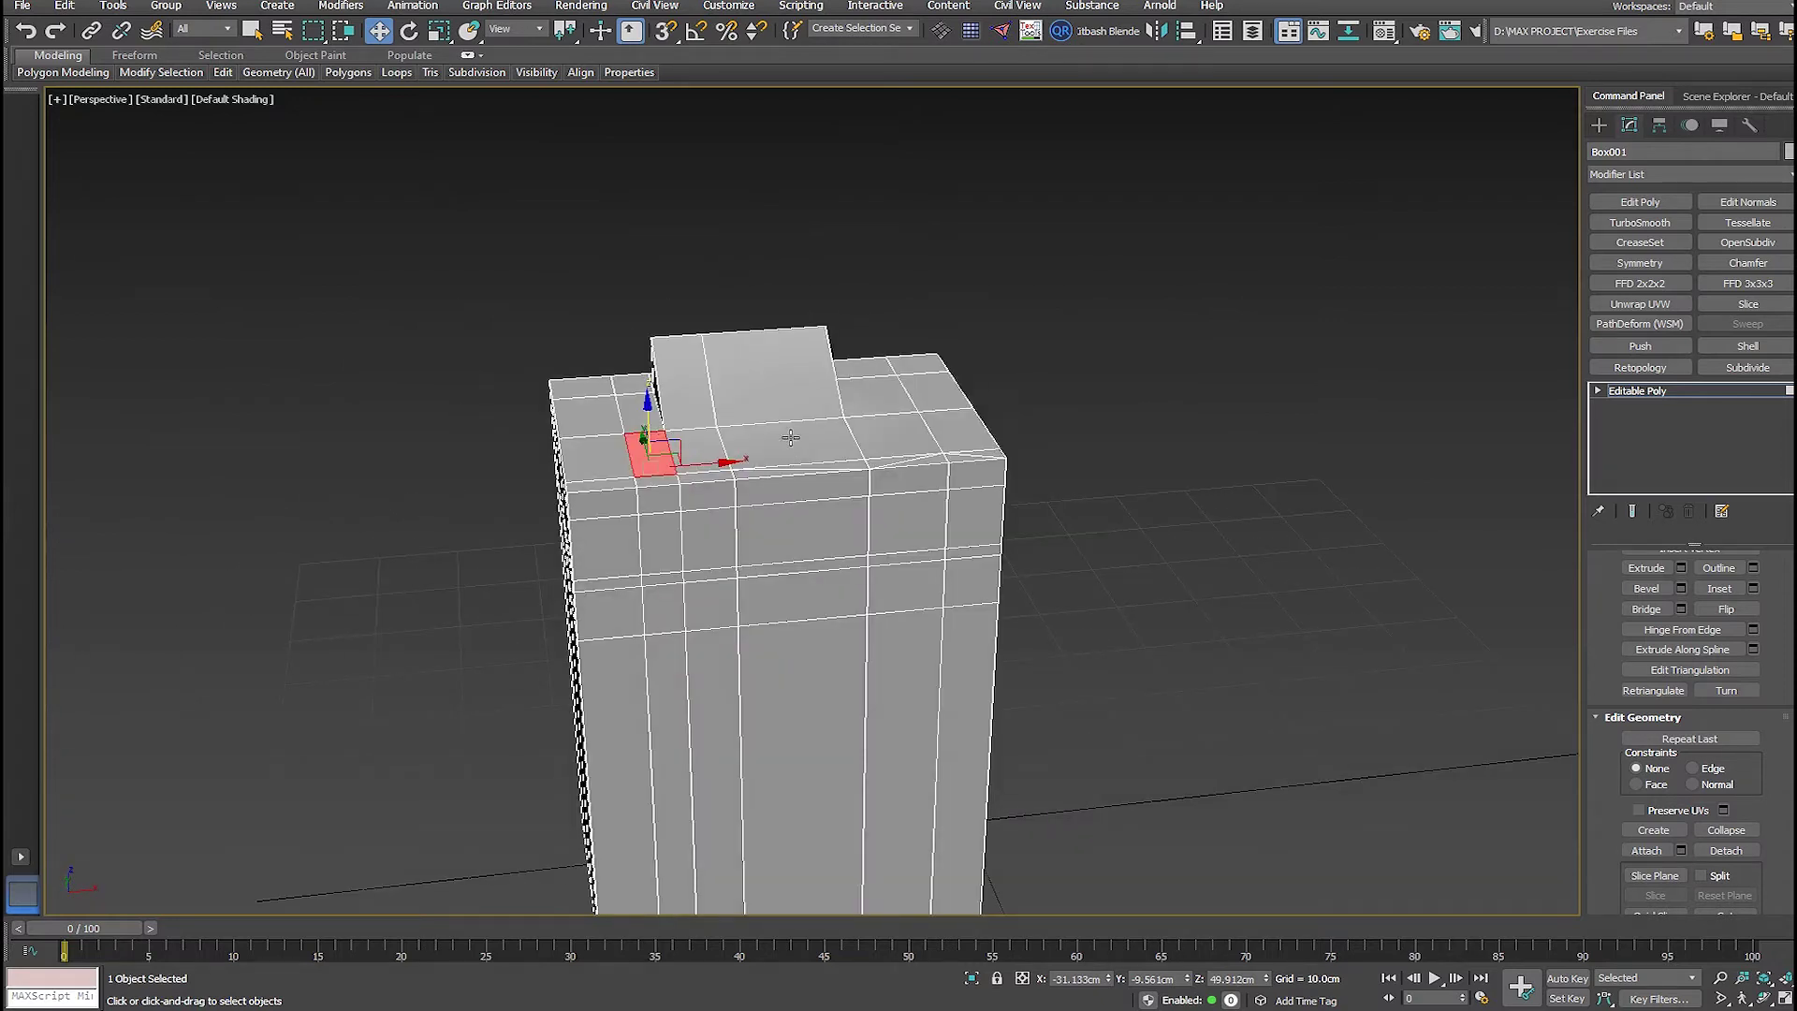
- Toggle the box between wireframe and shaded display, finishing in default shading
mouse_move(789, 384)
alt+middle_down()
mouse_move(906, 365)
mouse_move(1036, 418)
alt+middle_up()
key(F3)
mouse_move(898, 478)
alt+middle_down()
mouse_move(1063, 405)
mouse_move(918, 410)
alt+middle_up()
key(F3)
key(F3)
key(F3)
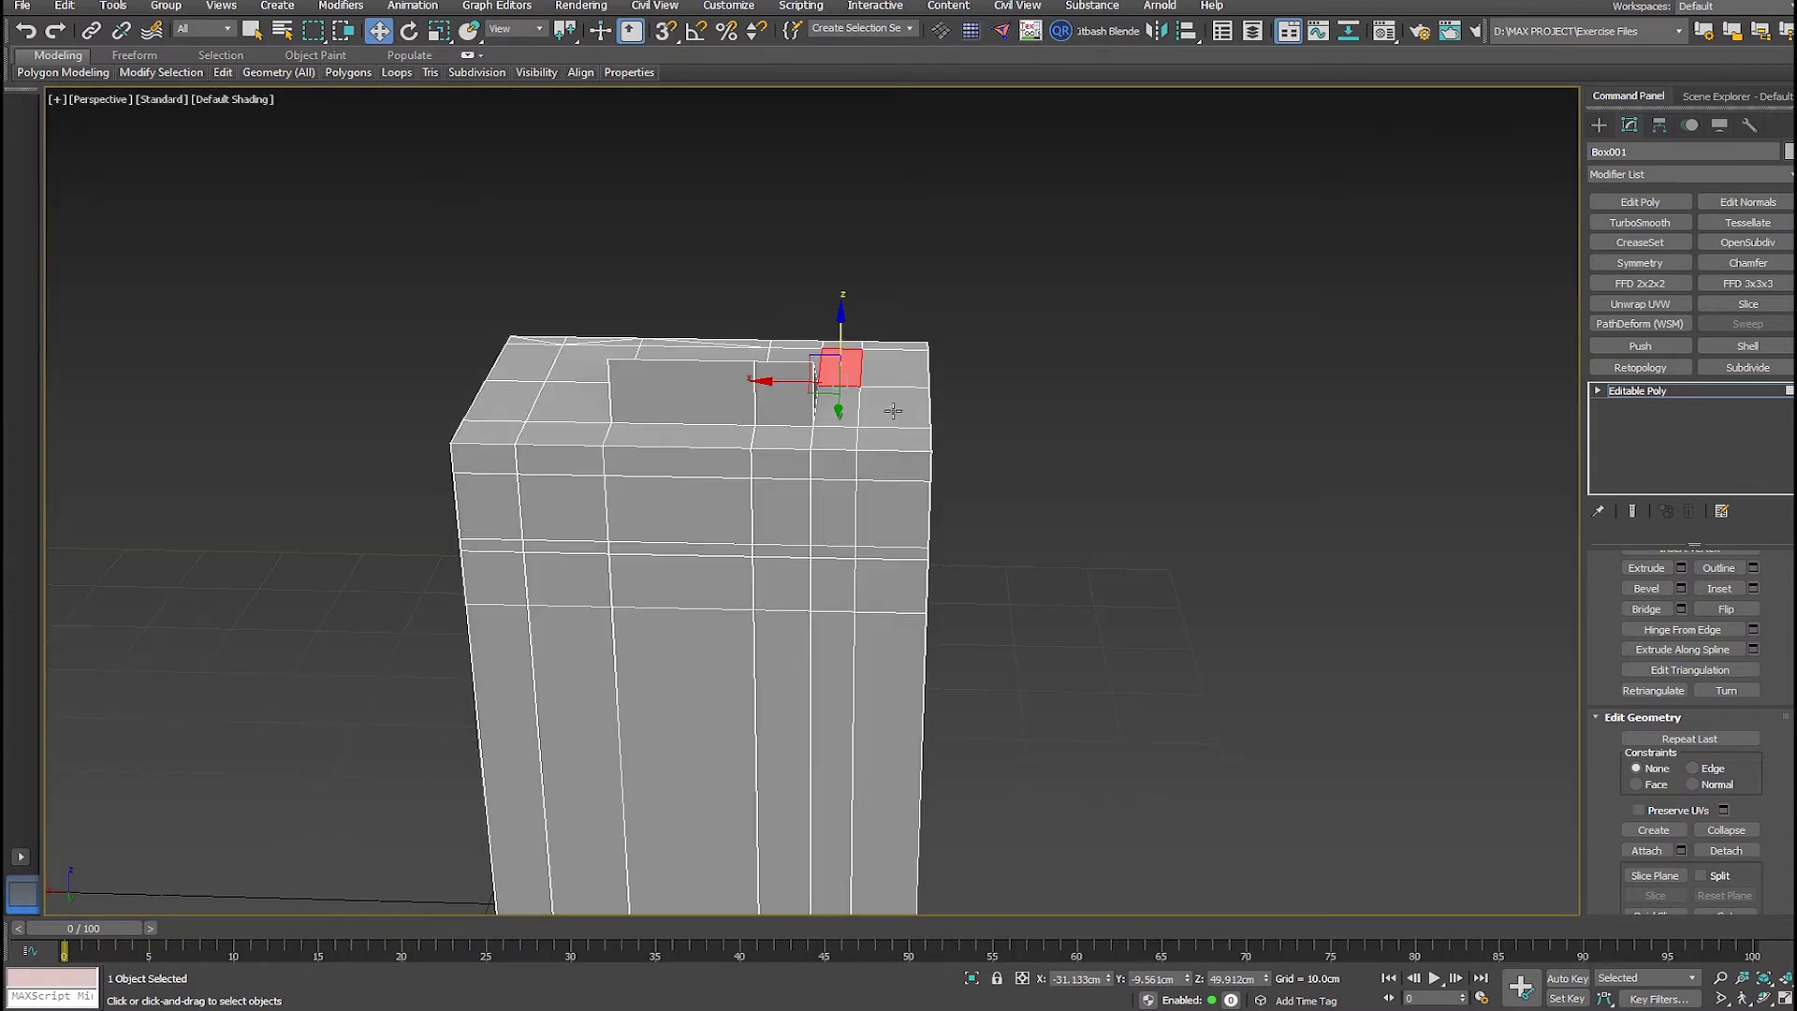
- Turn on edged faces, leave polygon editing and apply a TurboSmooth modifier with 2 iterations to the box
key(F4)
alt+middle_drag(497, 293, 754, 487)
key(4)
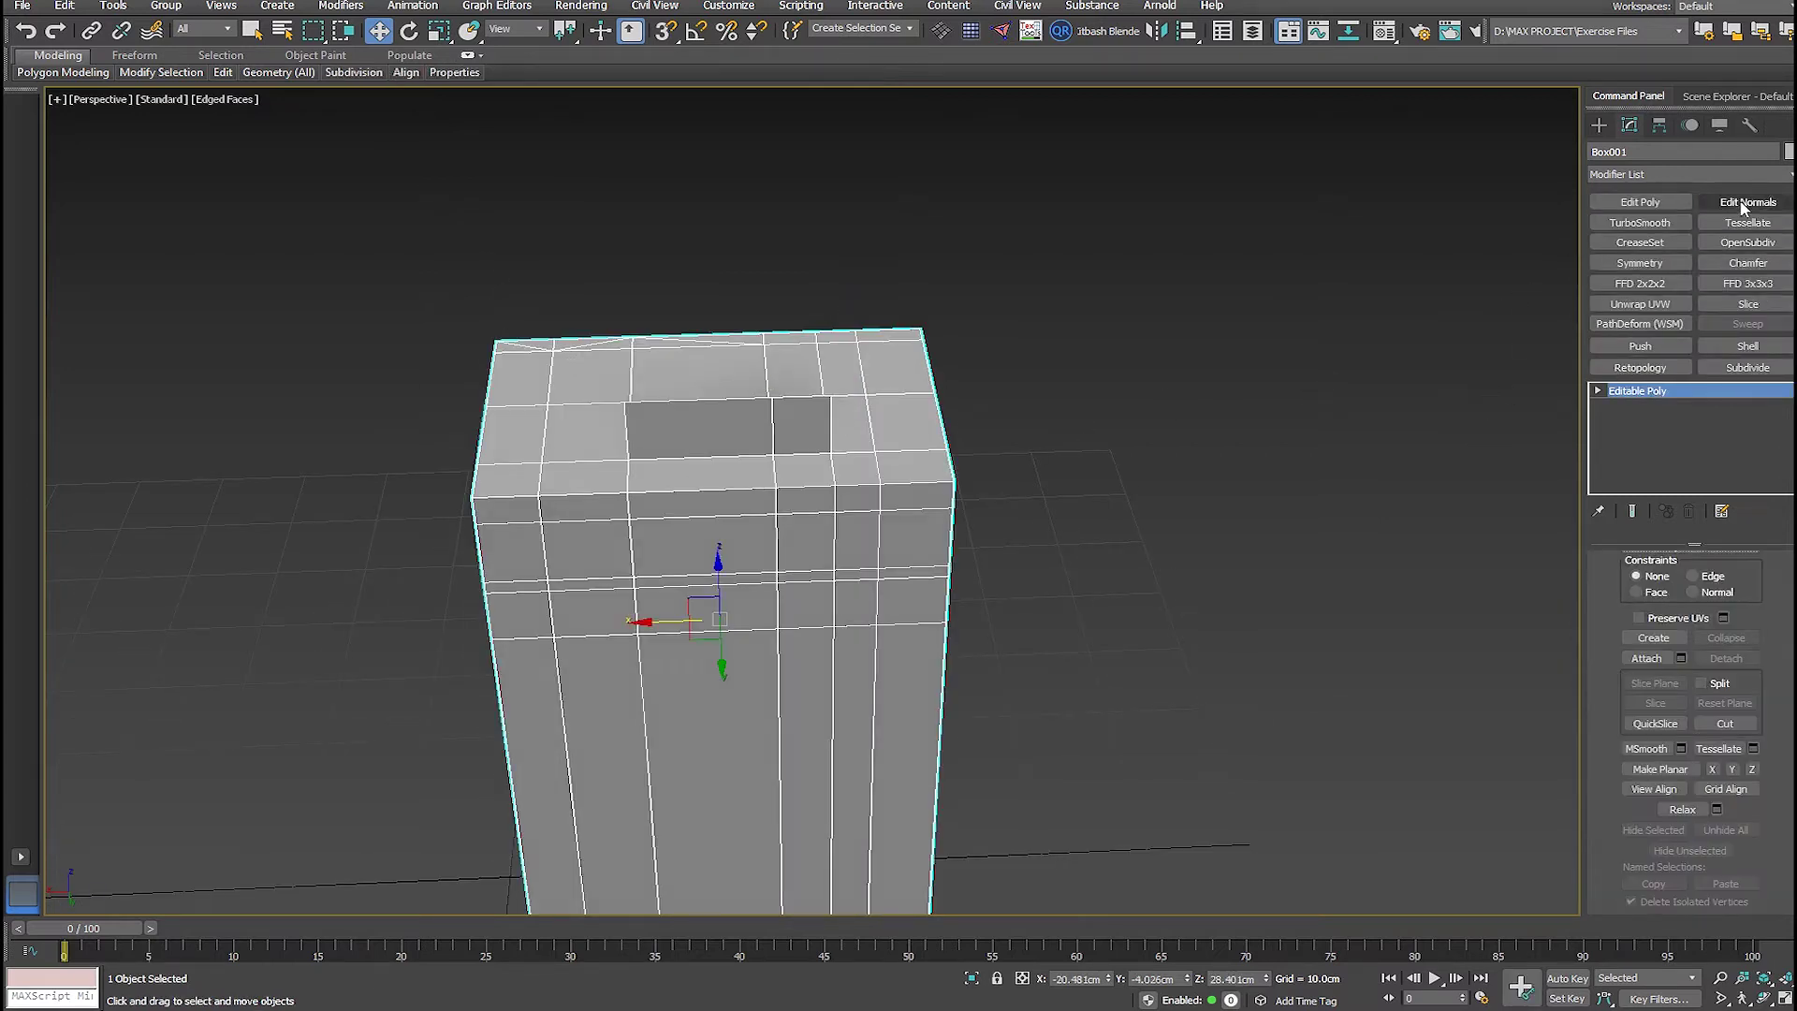
click(1640, 222)
click(1751, 586)
- Switch the smoothed box to wireframe display and back to shaded display
alt+middle_drag(900, 698, 1017, 674)
key(F3)
key(F3)
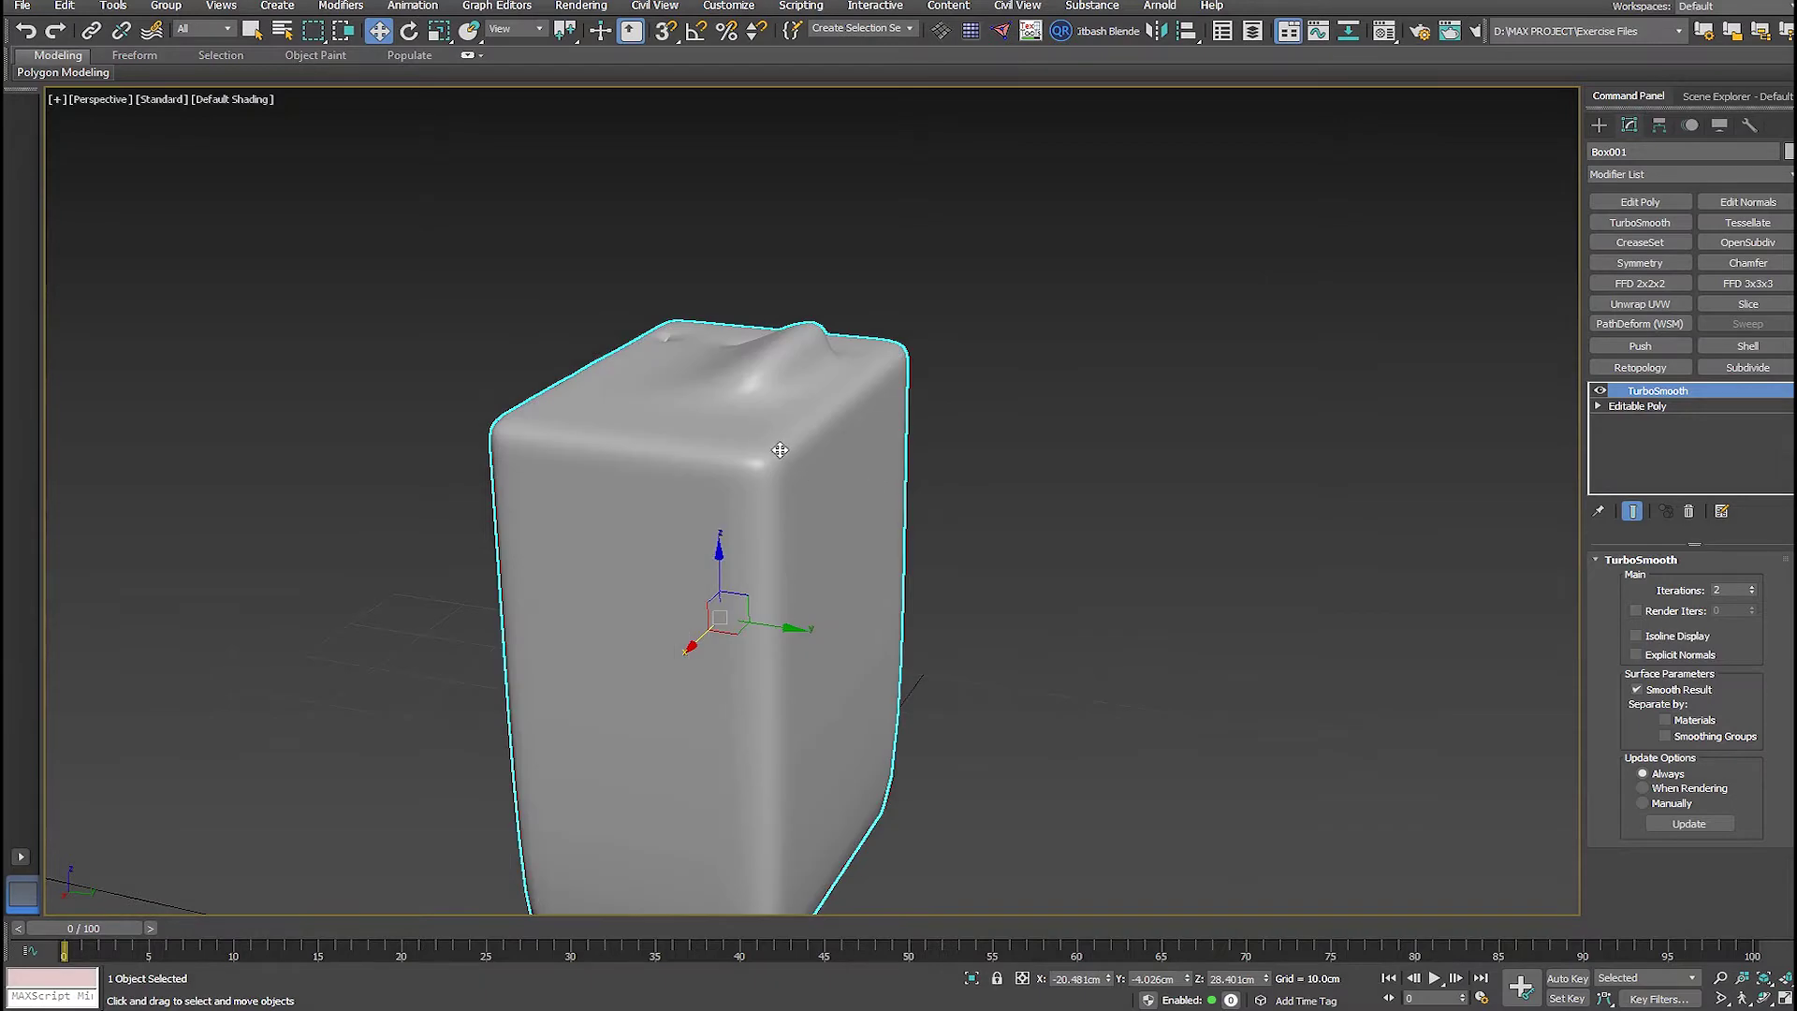
- Toggle edged faces on the smoothed box on and off repeatedly, finishing with them on
alt+middle_drag(698, 307, 742, 465)
key(F4)
key(F4)
key(F4)
key(F4)
key(F4)
key(F4)
key(F4)
key(F4)
key(F4)
key(F4)
key(F4)
key(F4)
key(F4)
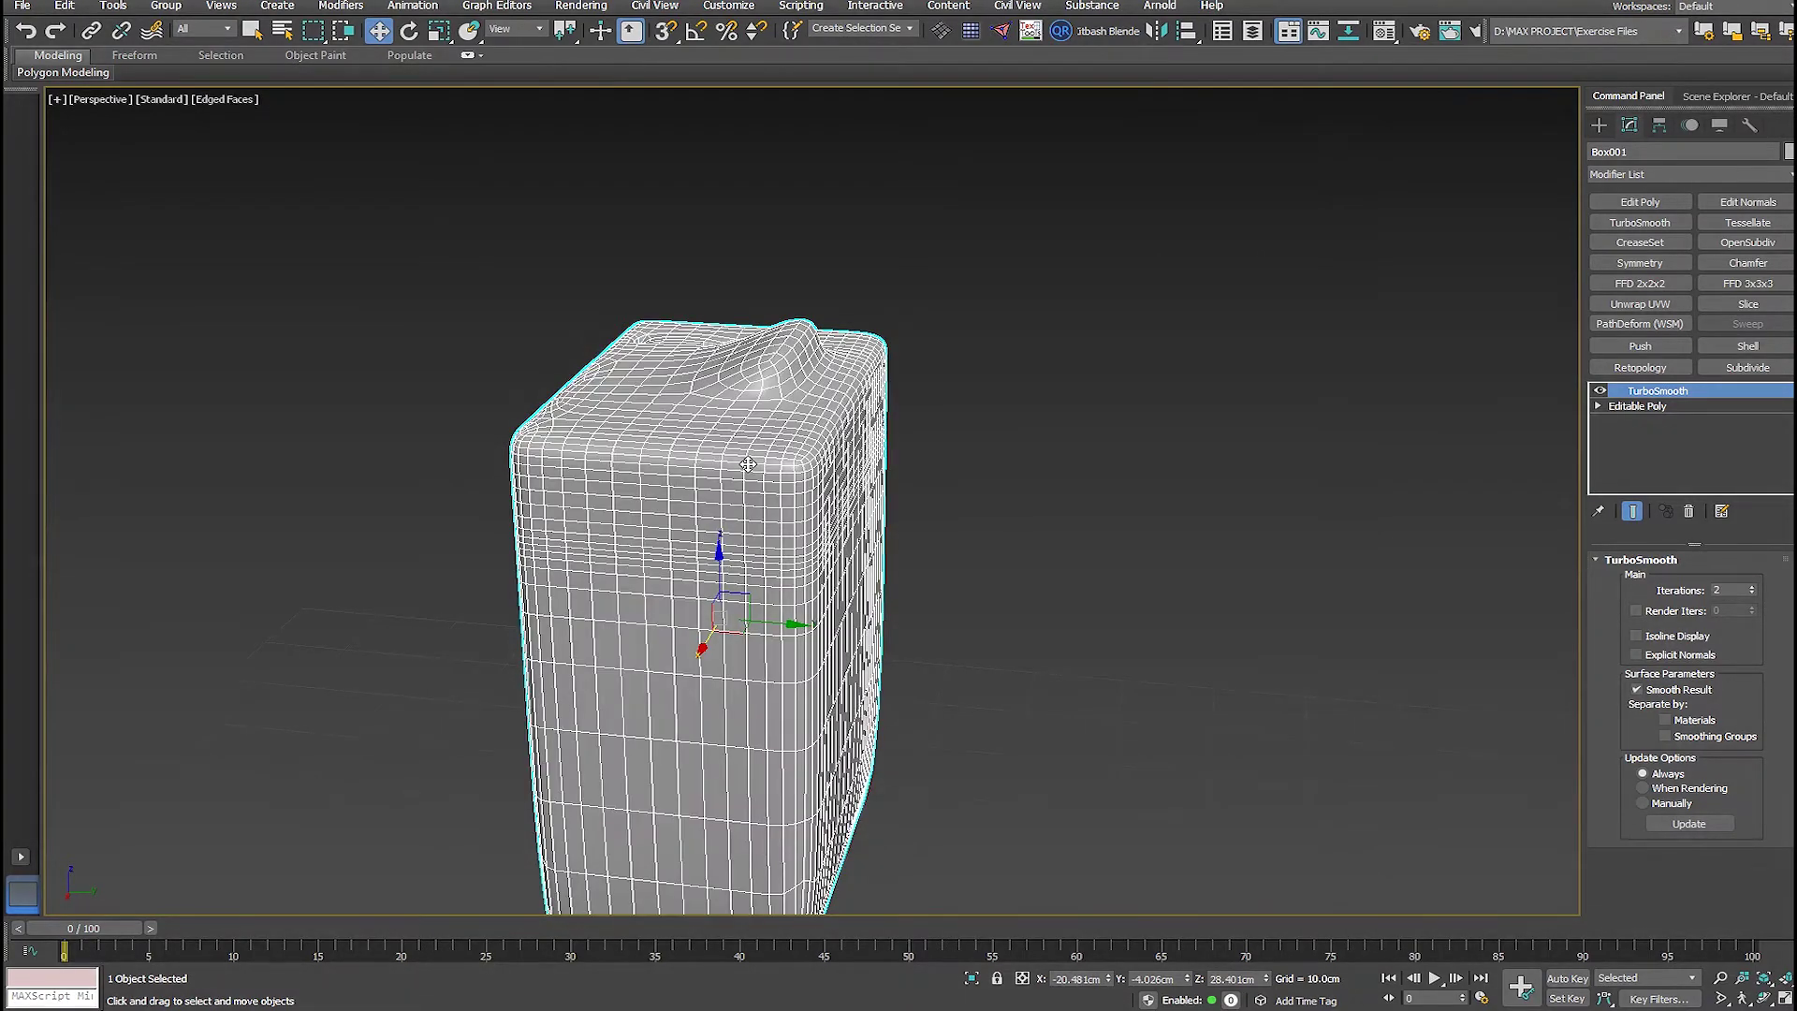
key(F4)
key(F4)
key(F4)
key(F4)
key(F4)
key(F4)
key(F4)
key(F4)
- Inspect the smoothed box in perspective and in the front, back and right orthographic views
alt+middle_drag(776, 594, 817, 623)
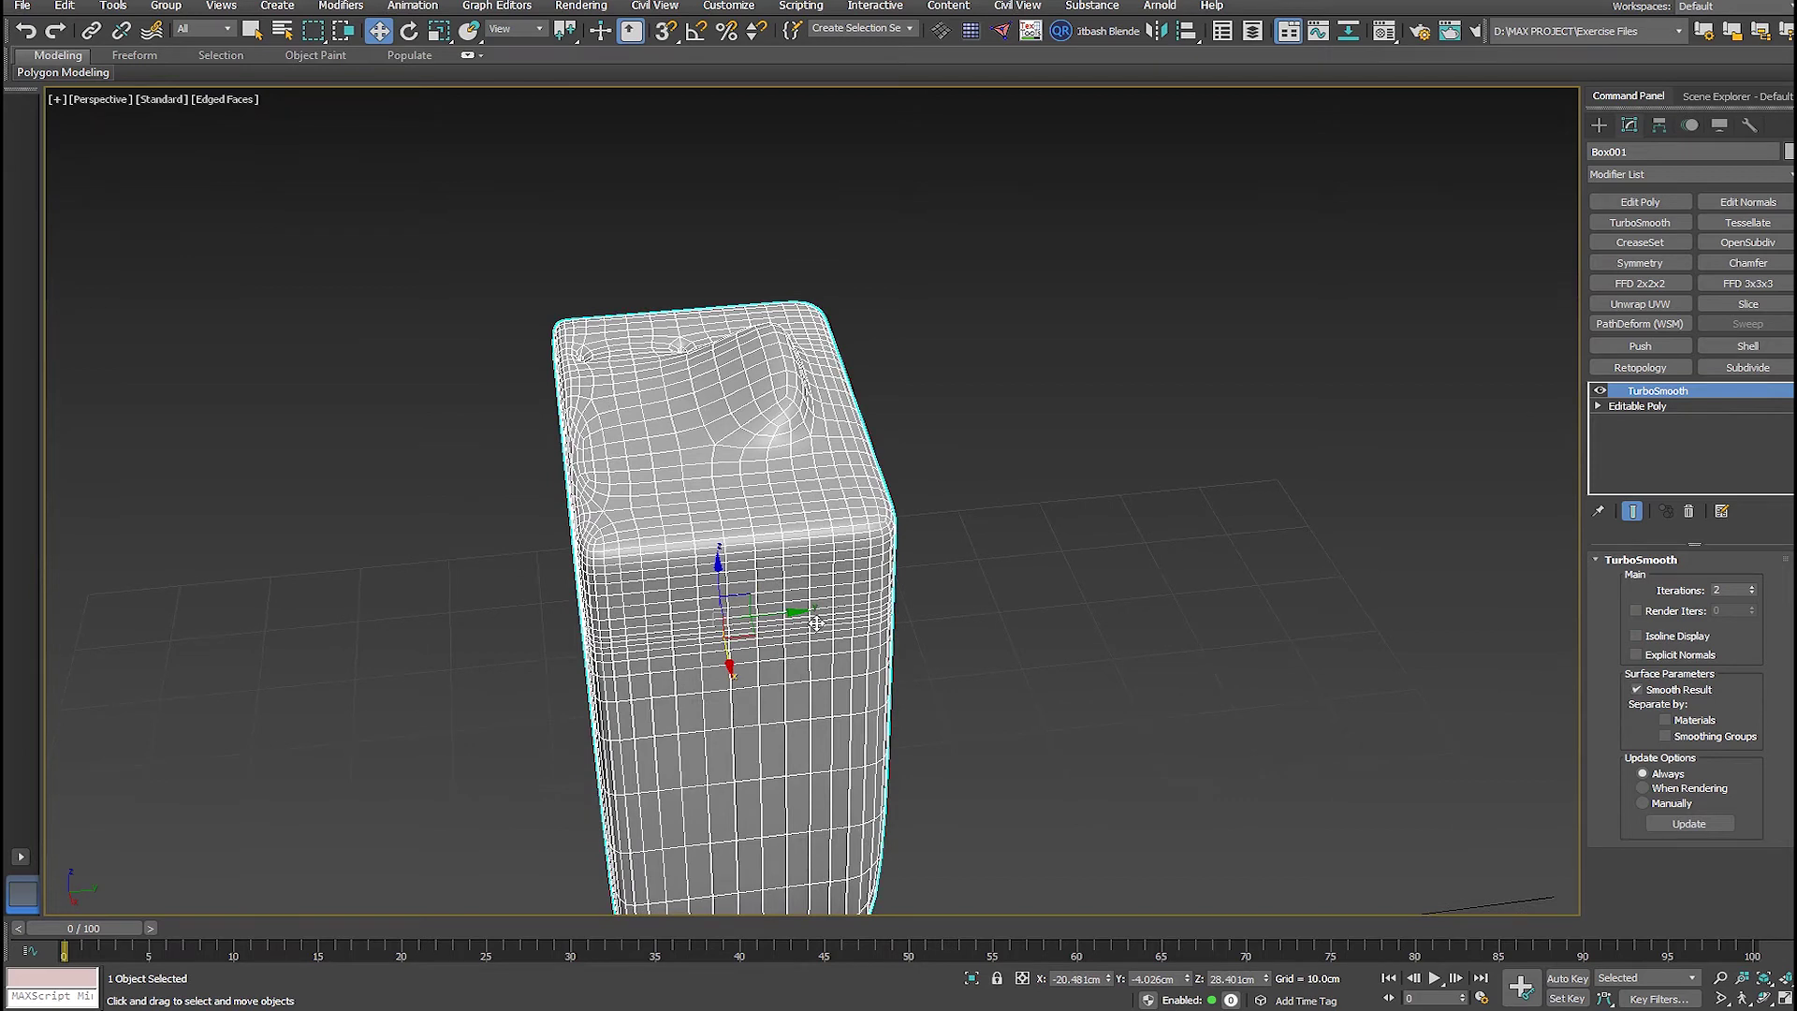
alt+middle_drag(816, 623, 931, 535)
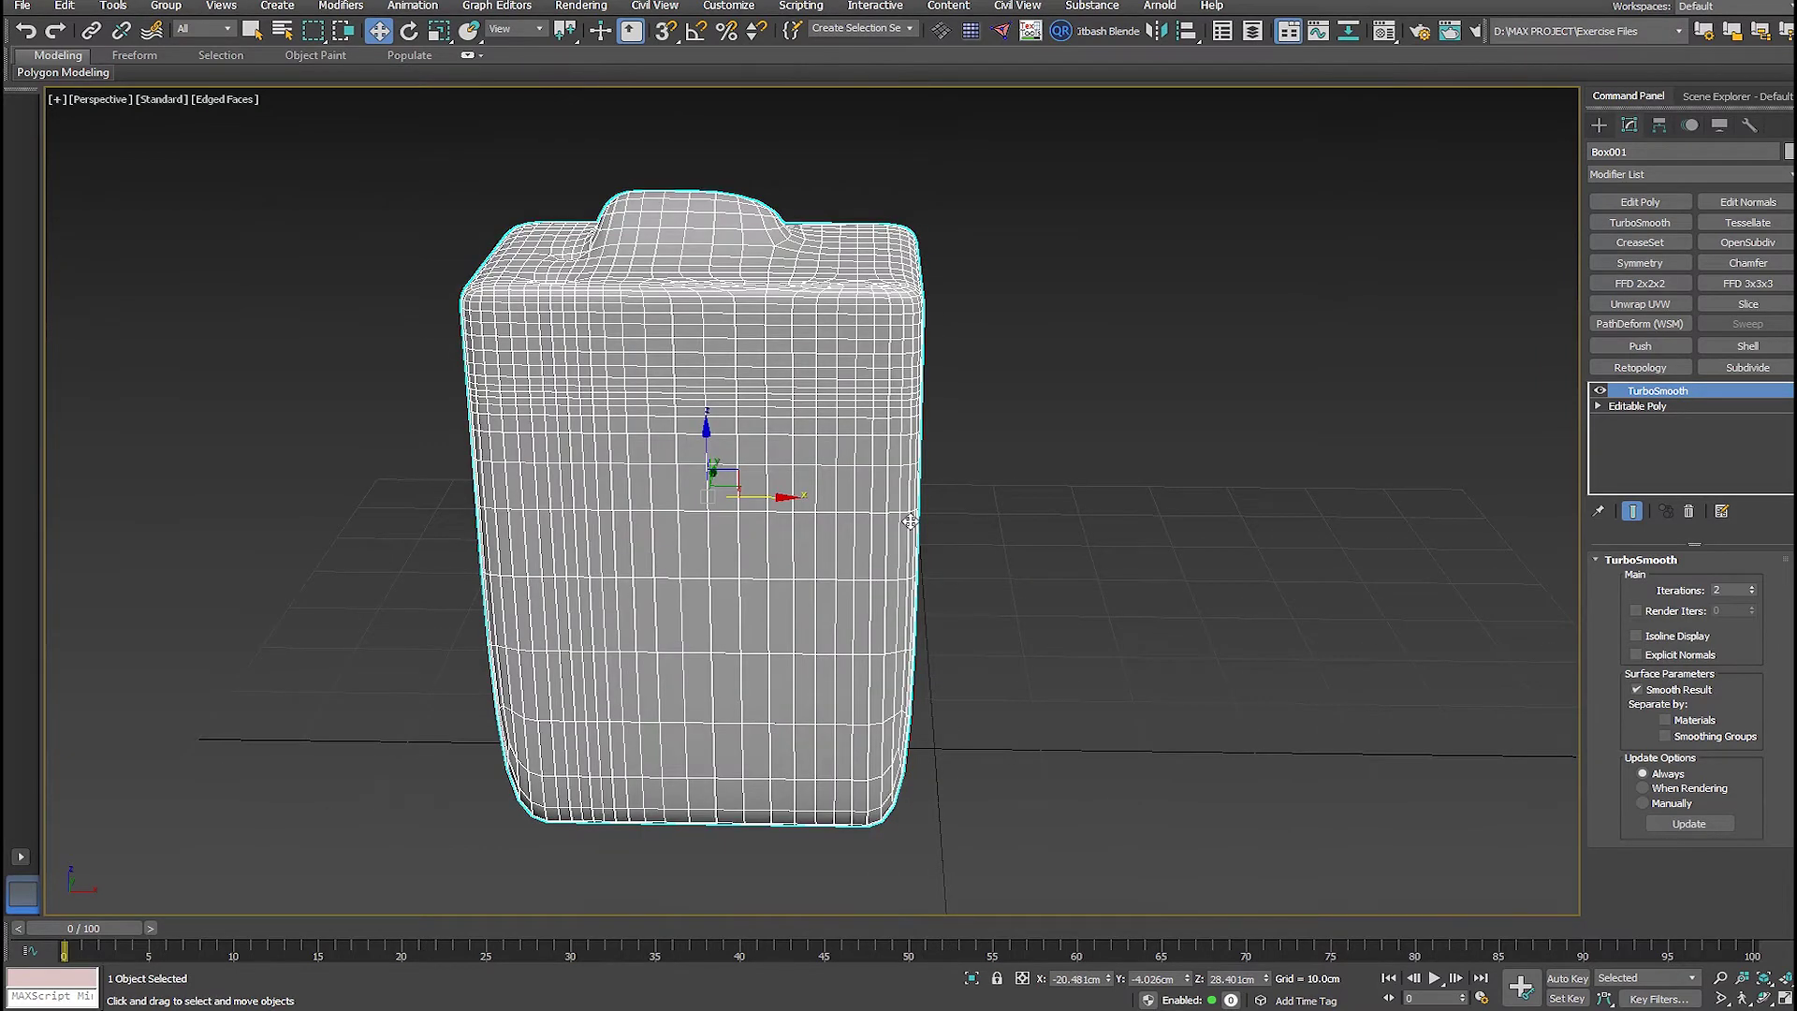
key(f)
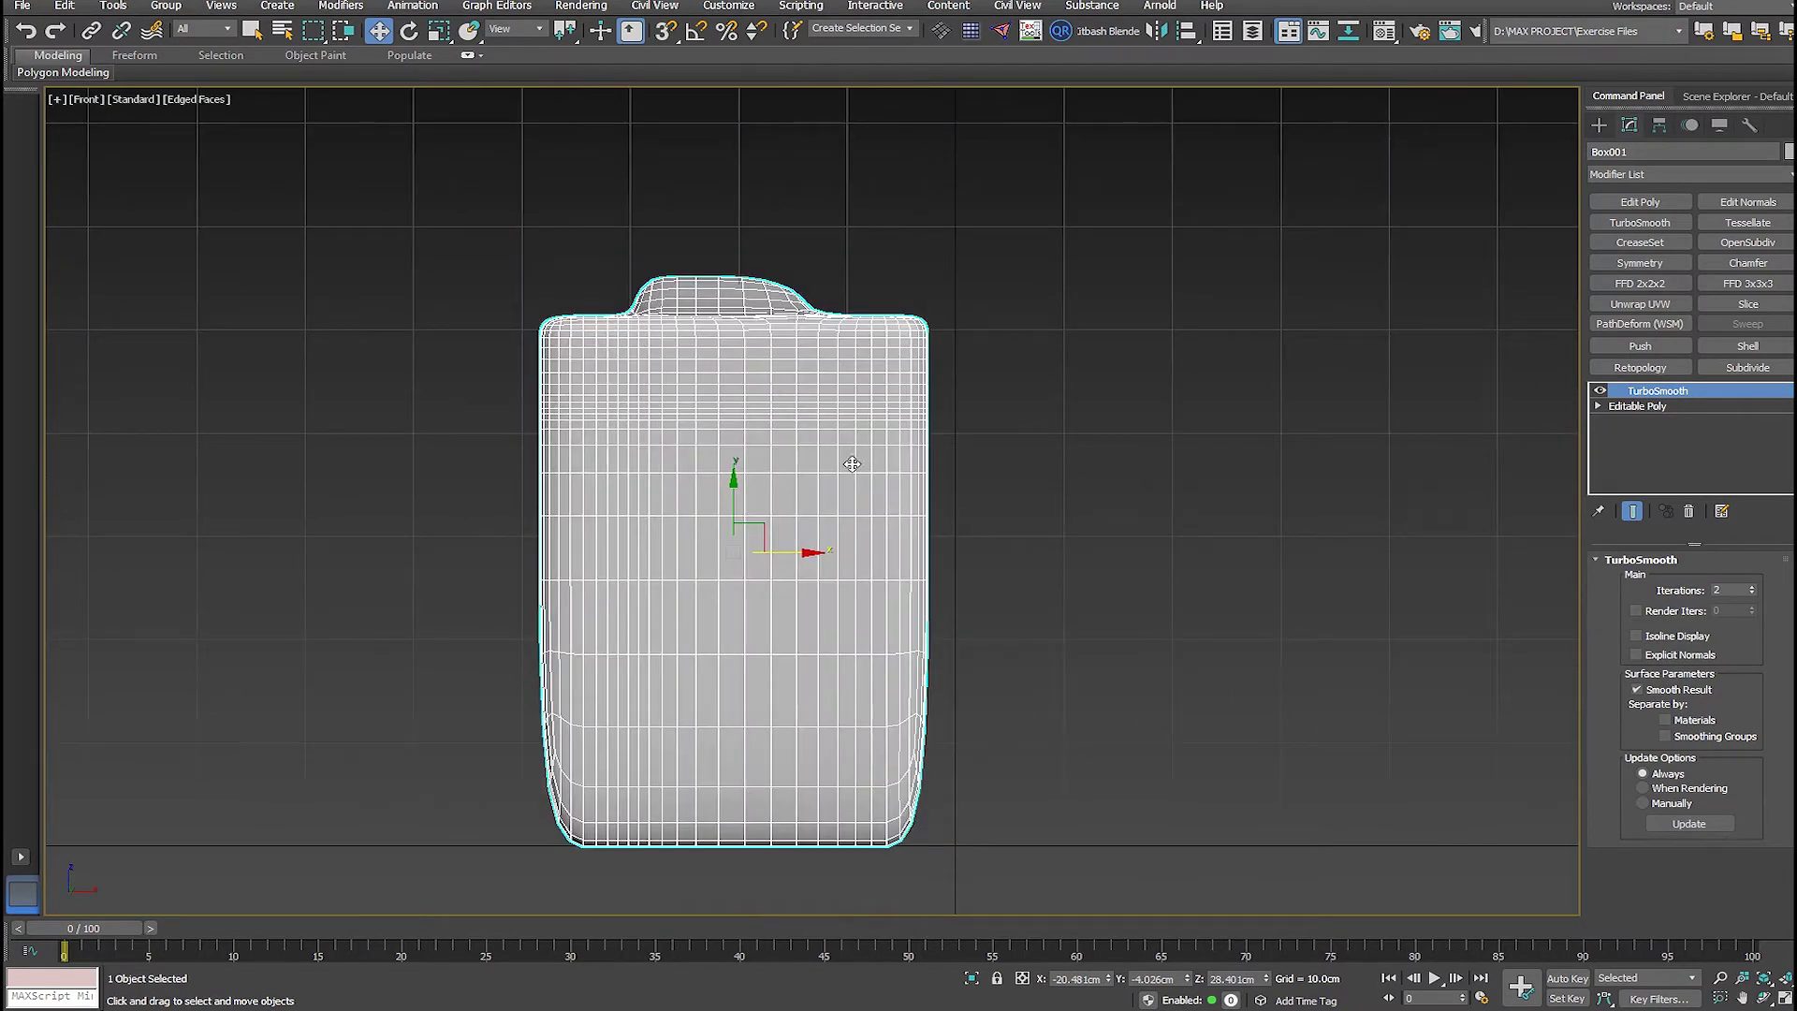
key(k)
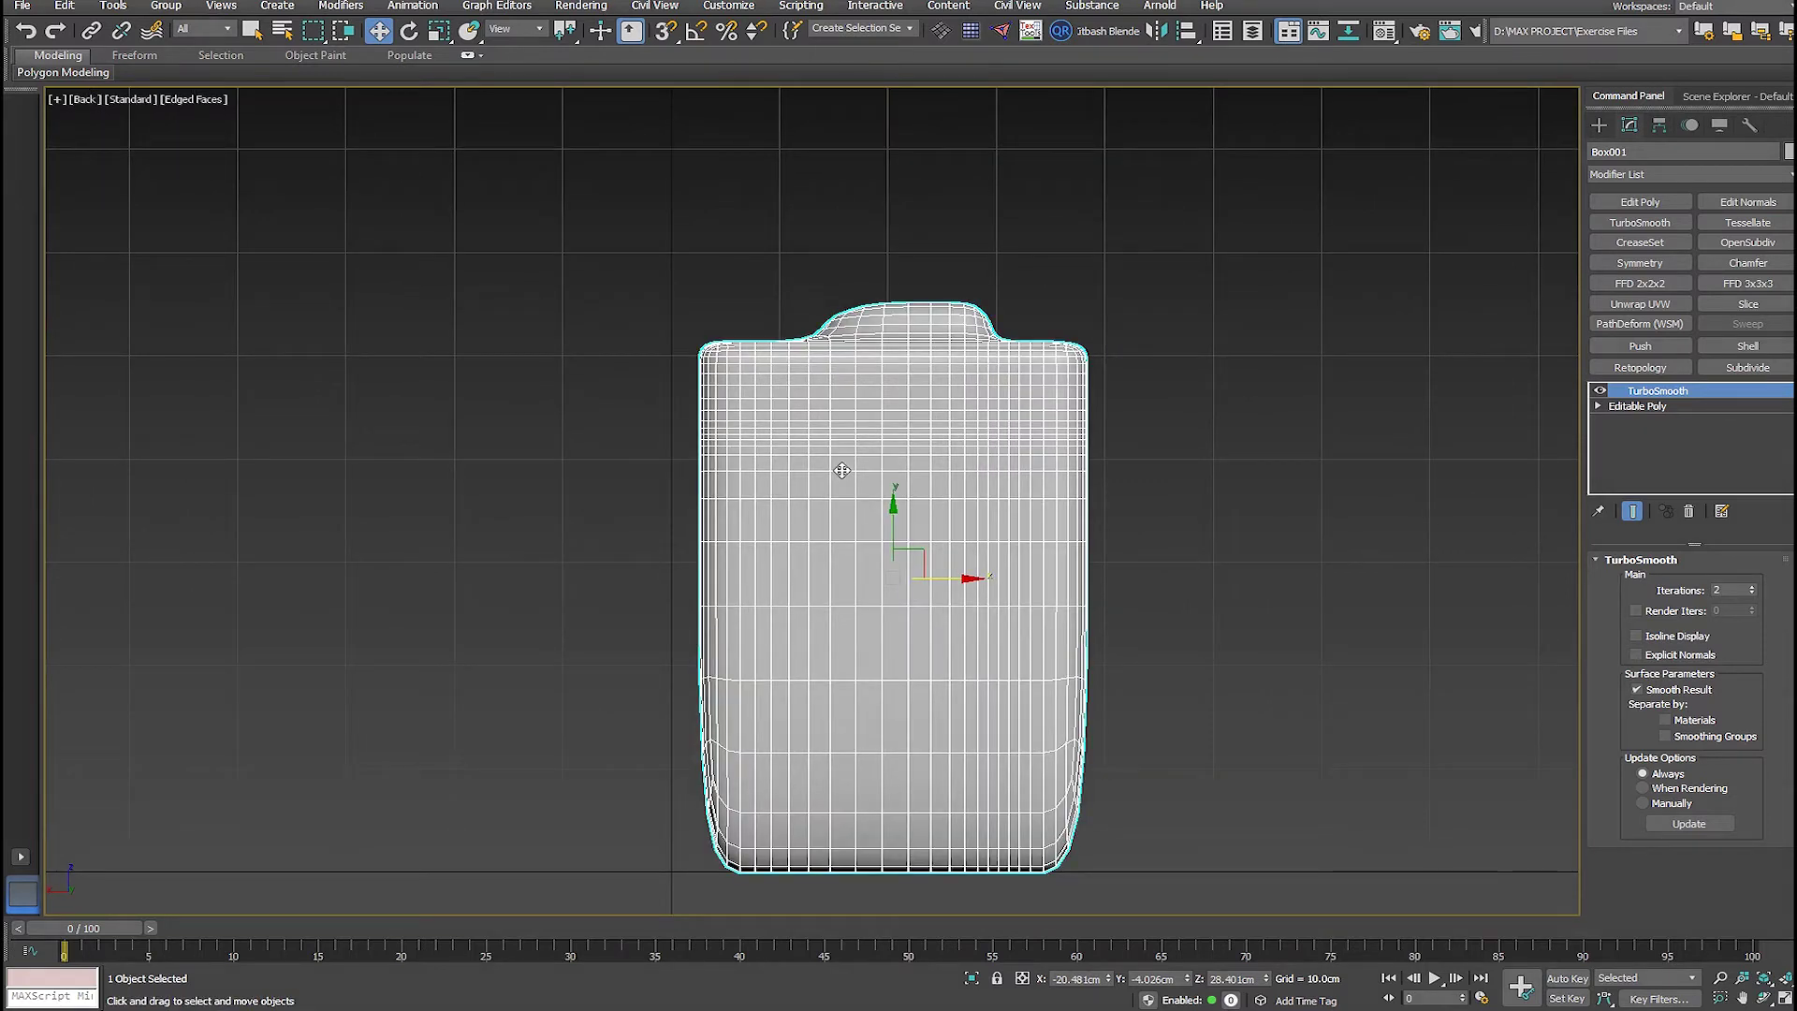
key(l)
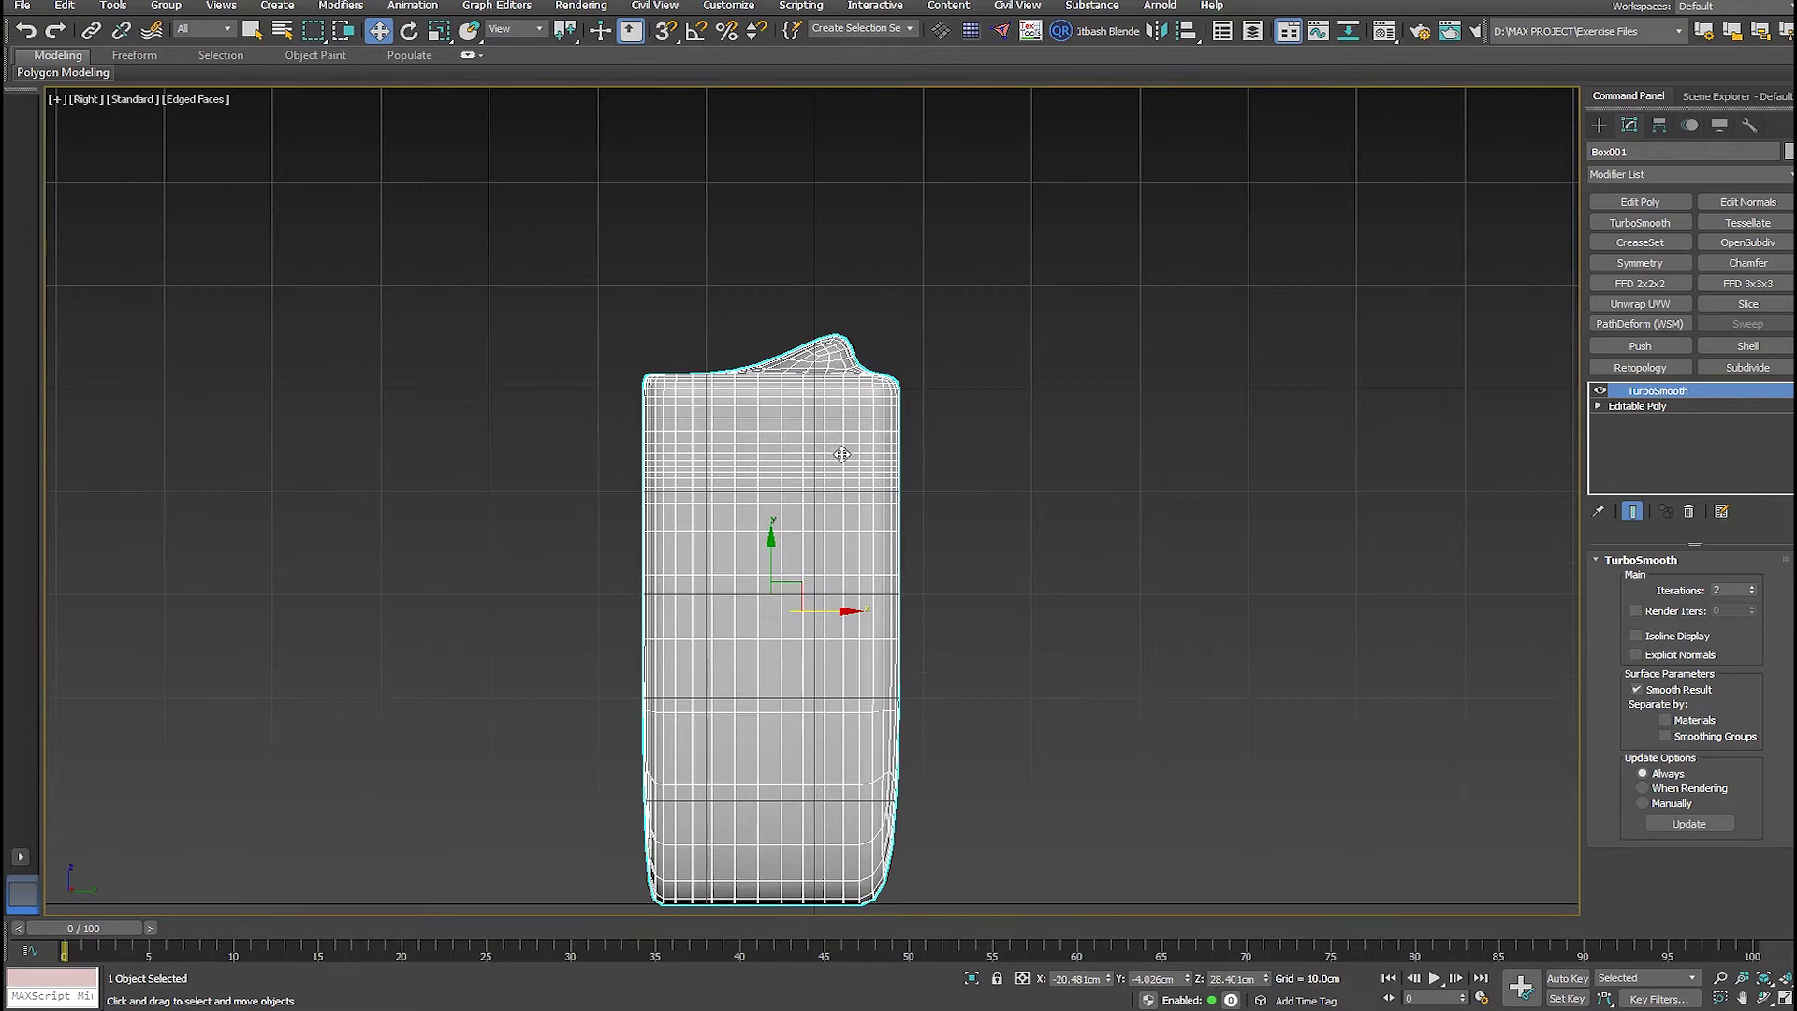
- View the smoothed box in the left, top and bottom orthographic views and return to perspective
key(l)
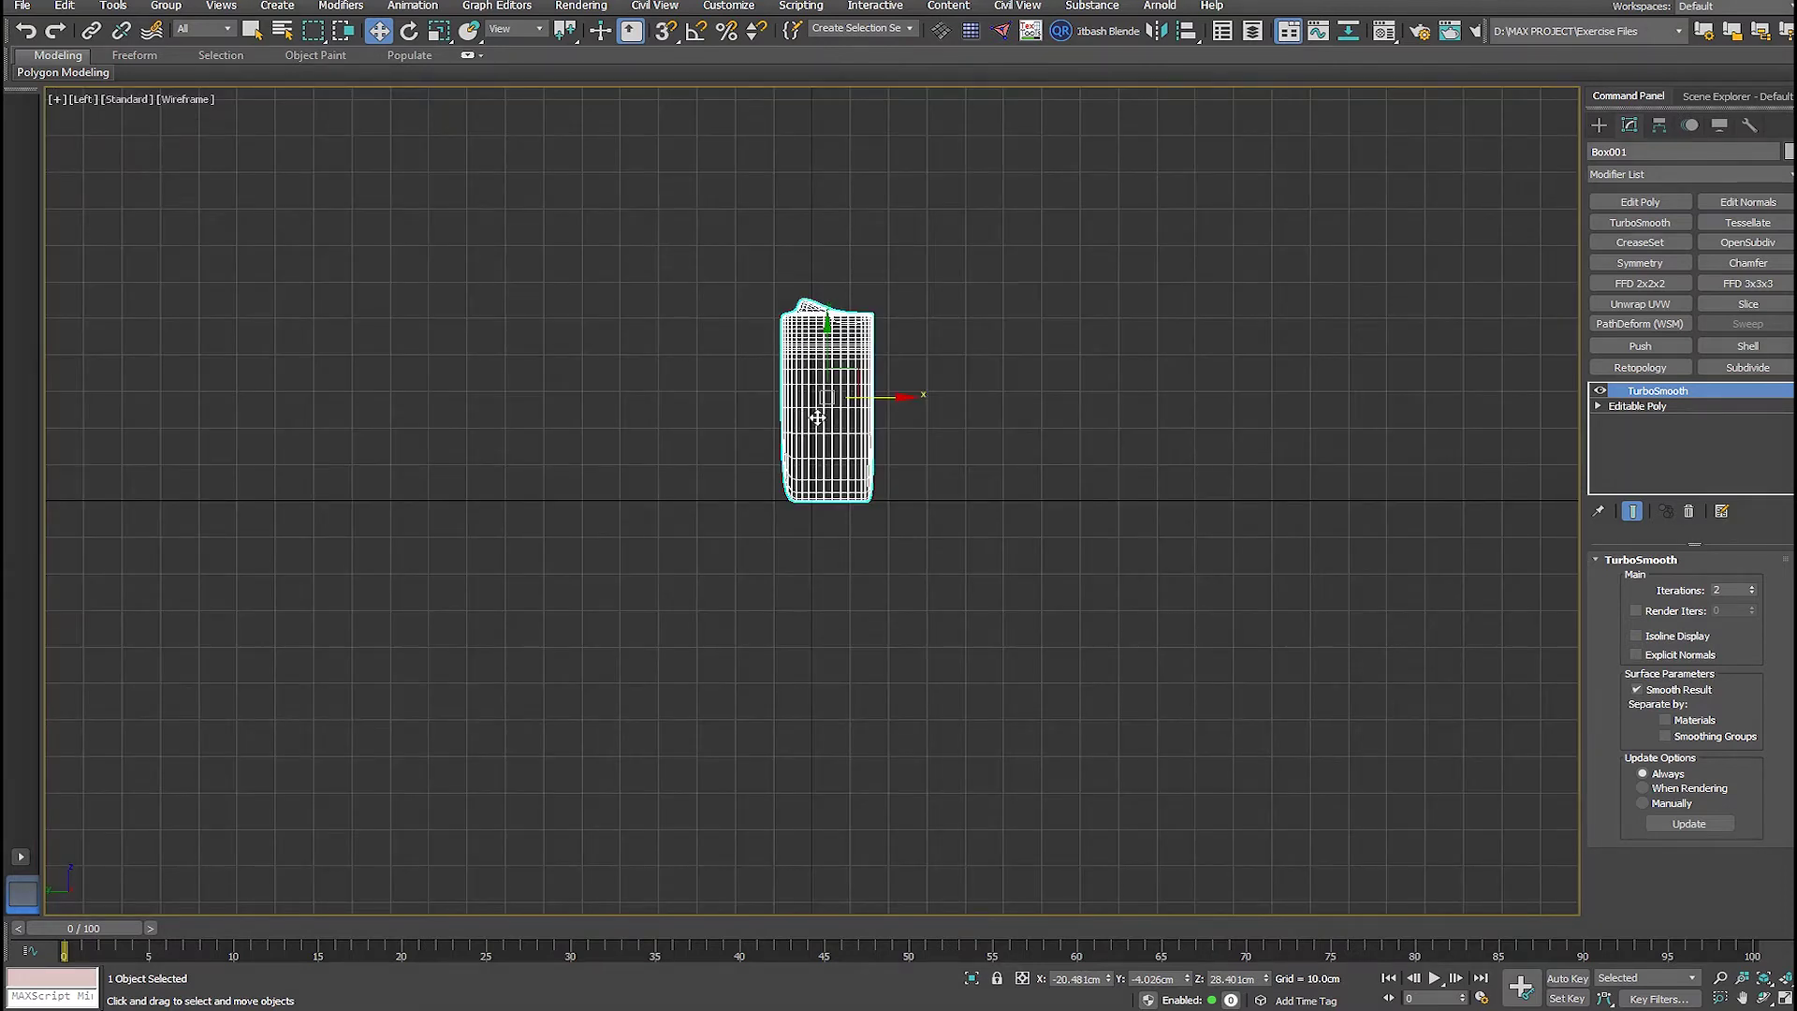
key(t)
key(b)
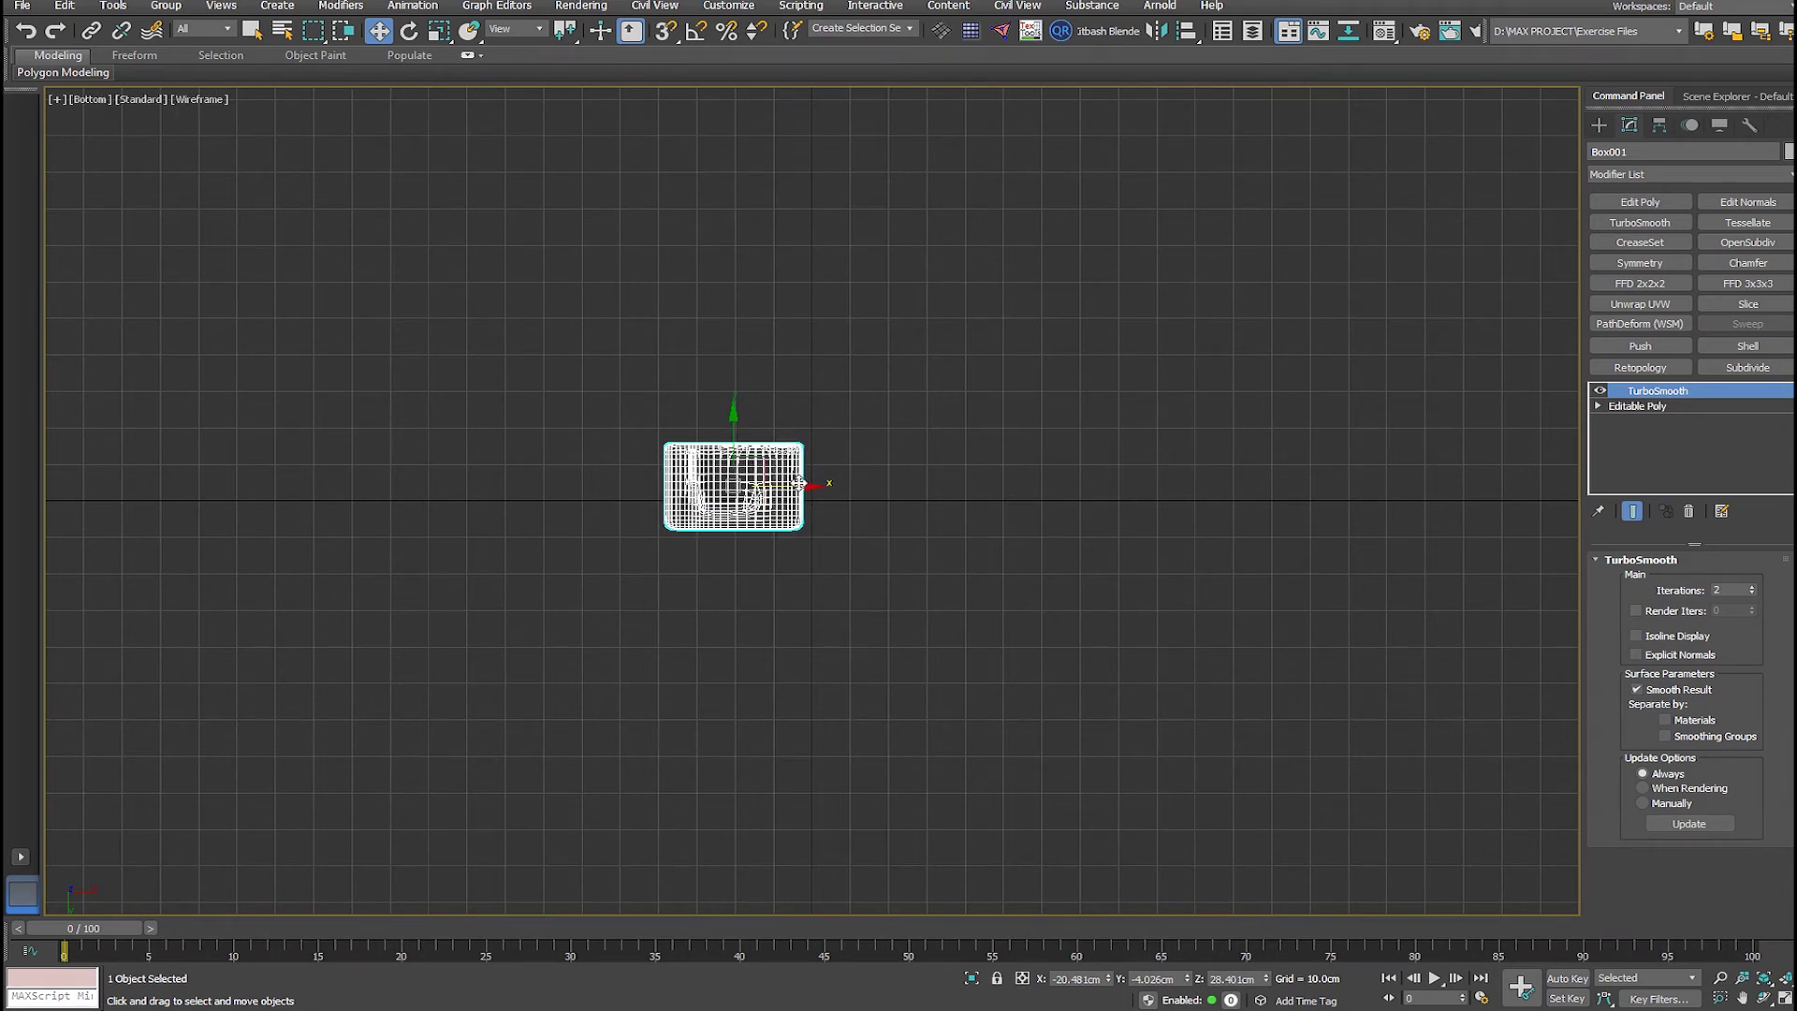
key(p)
scroll(730, 407, up, 3)
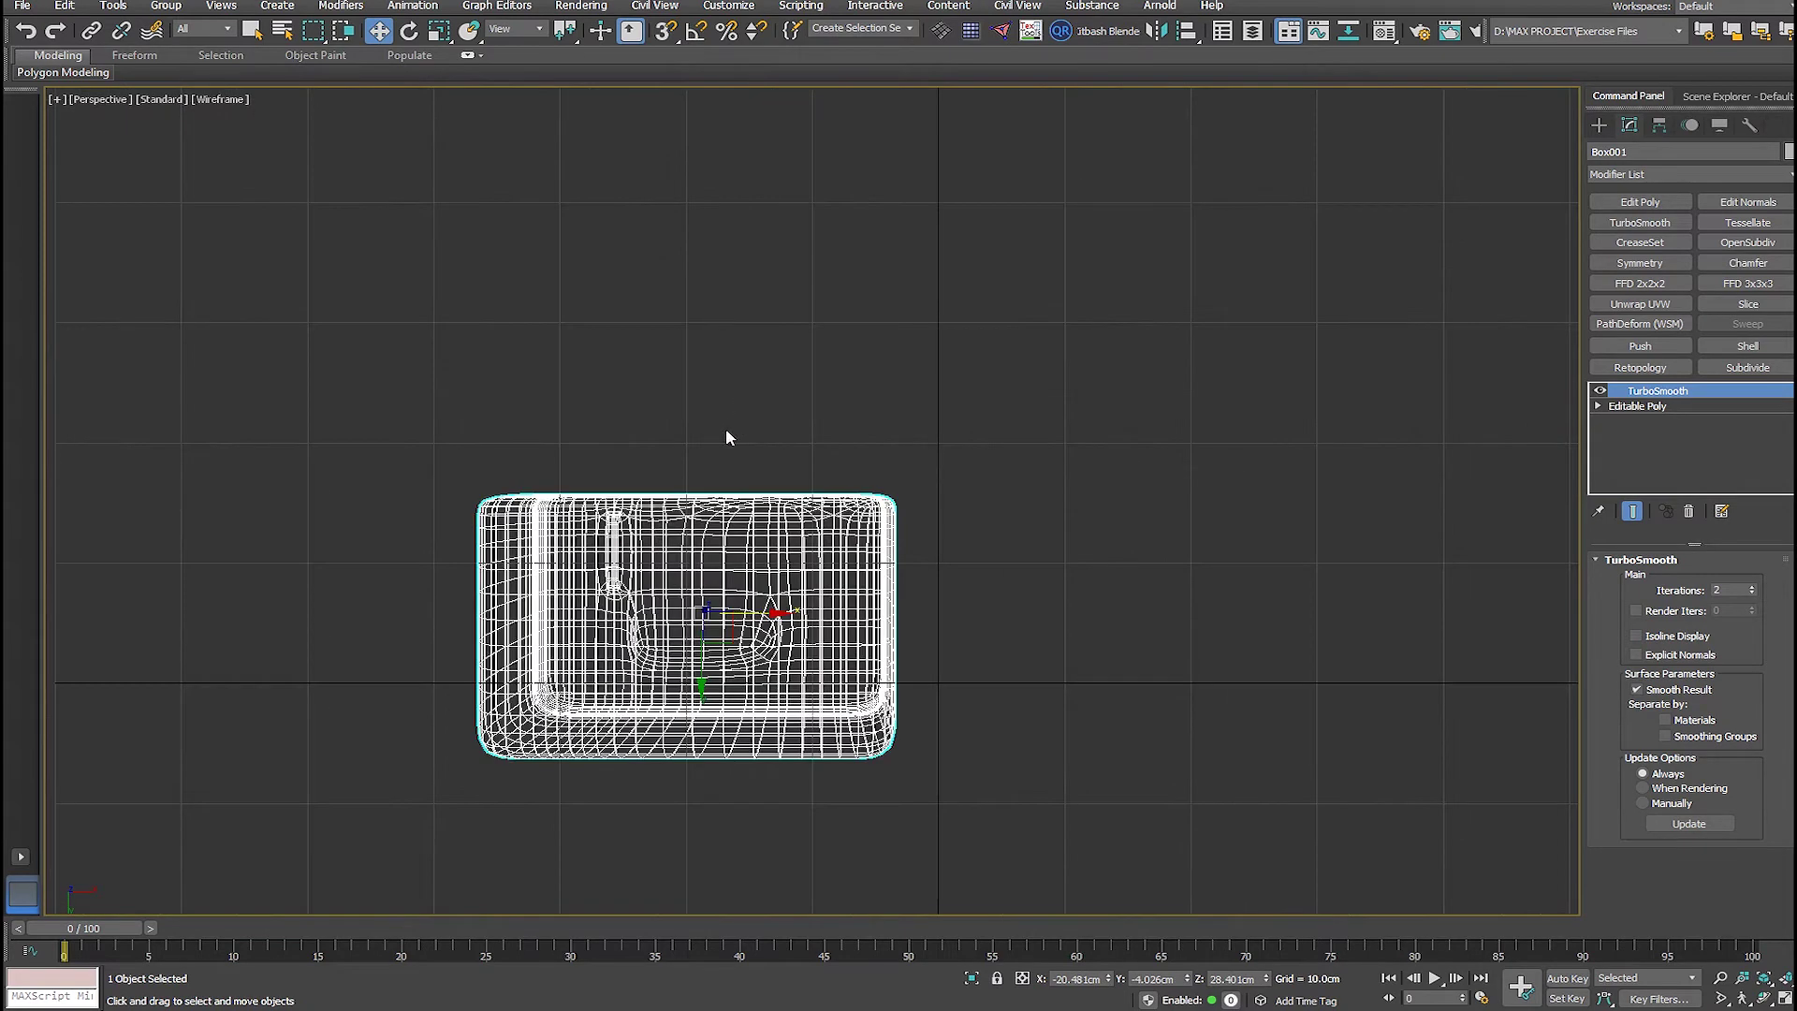
- Switch the smoothed box from wireframe to shaded display in the perspective view
key(F3)
alt+middle_drag(658, 536, 598, 678)
scroll(642, 594, down, 4)
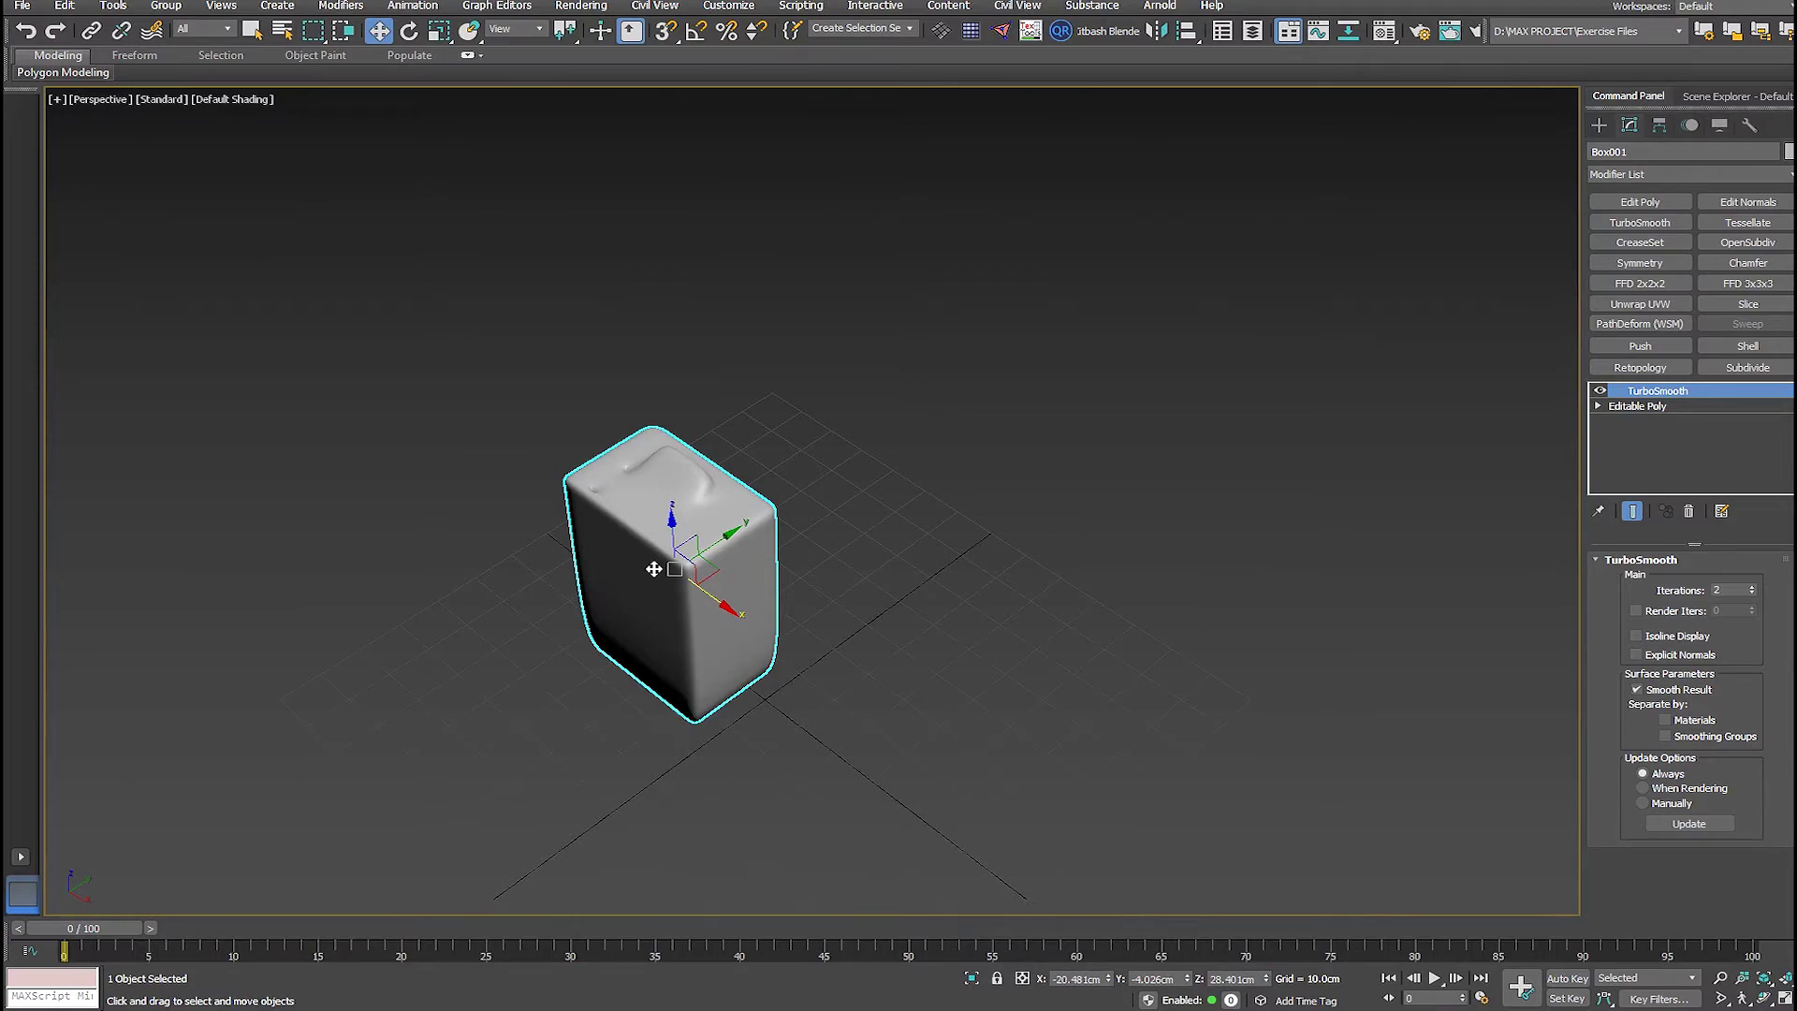
- Turn expert fullscreen mode on and off again, and bring the Command Panel back in place of the Scene Explorer
key(ctrl+x)
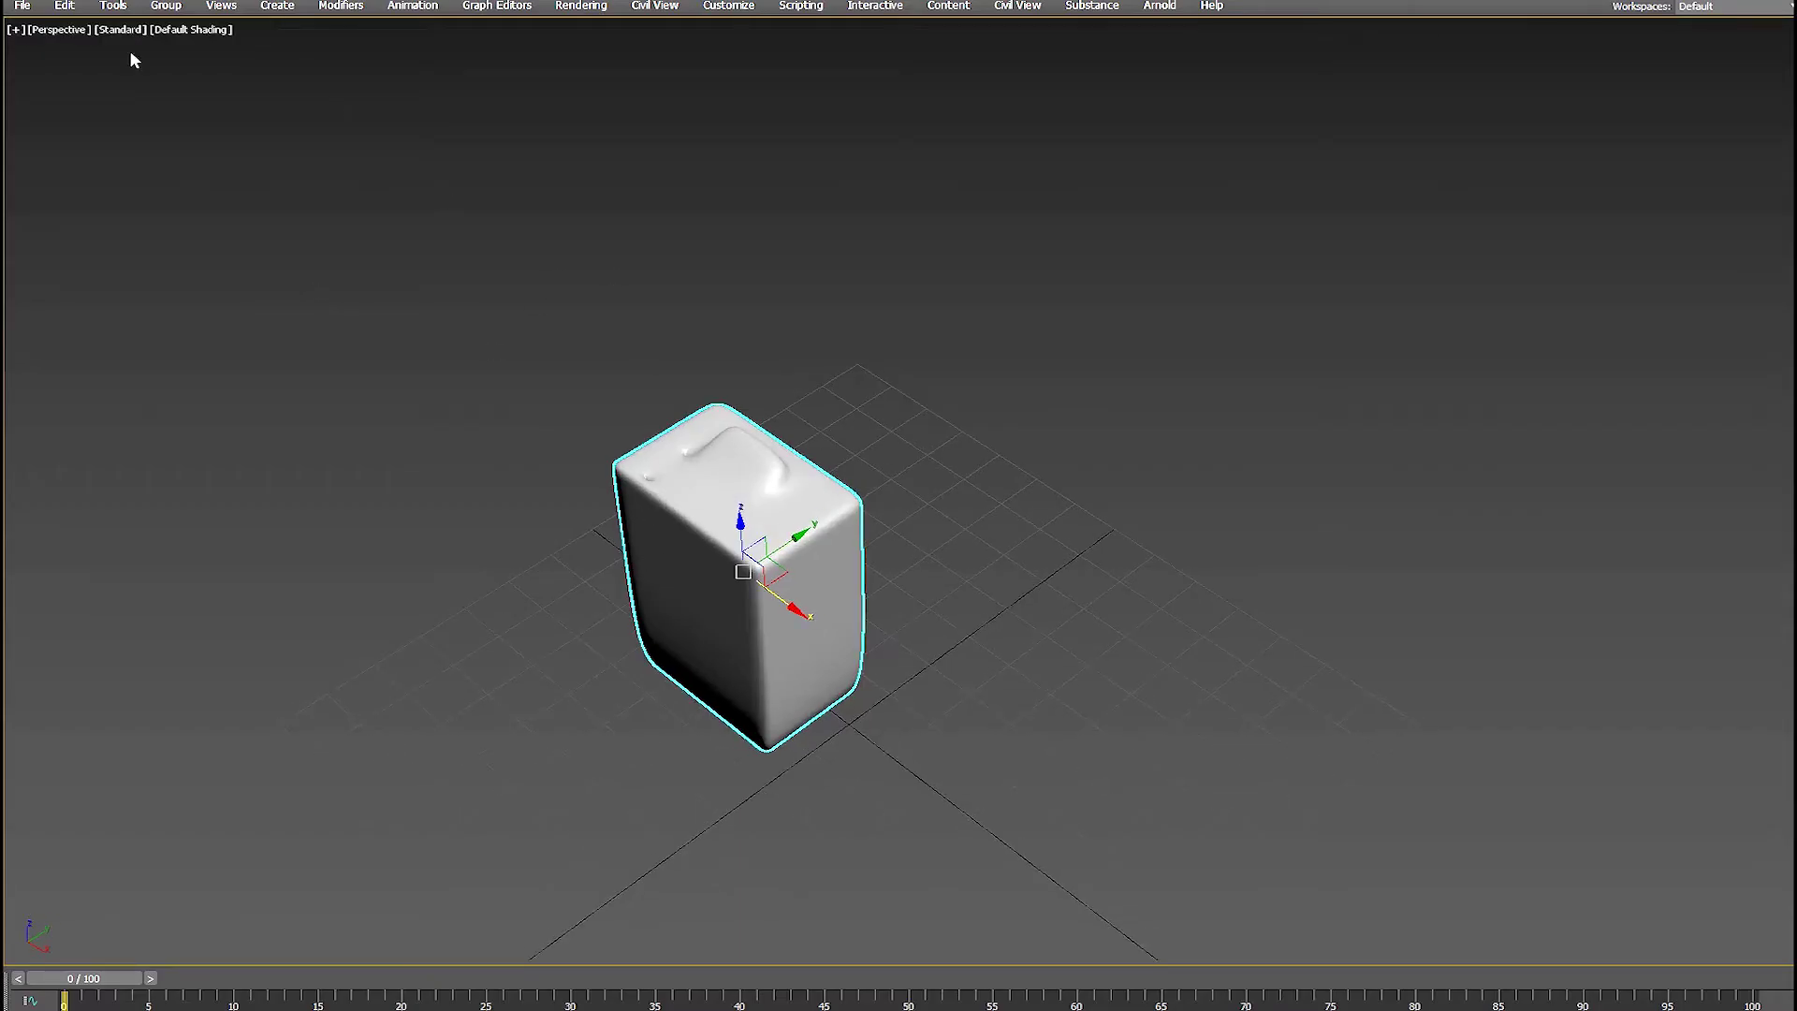
key(ctrl+x)
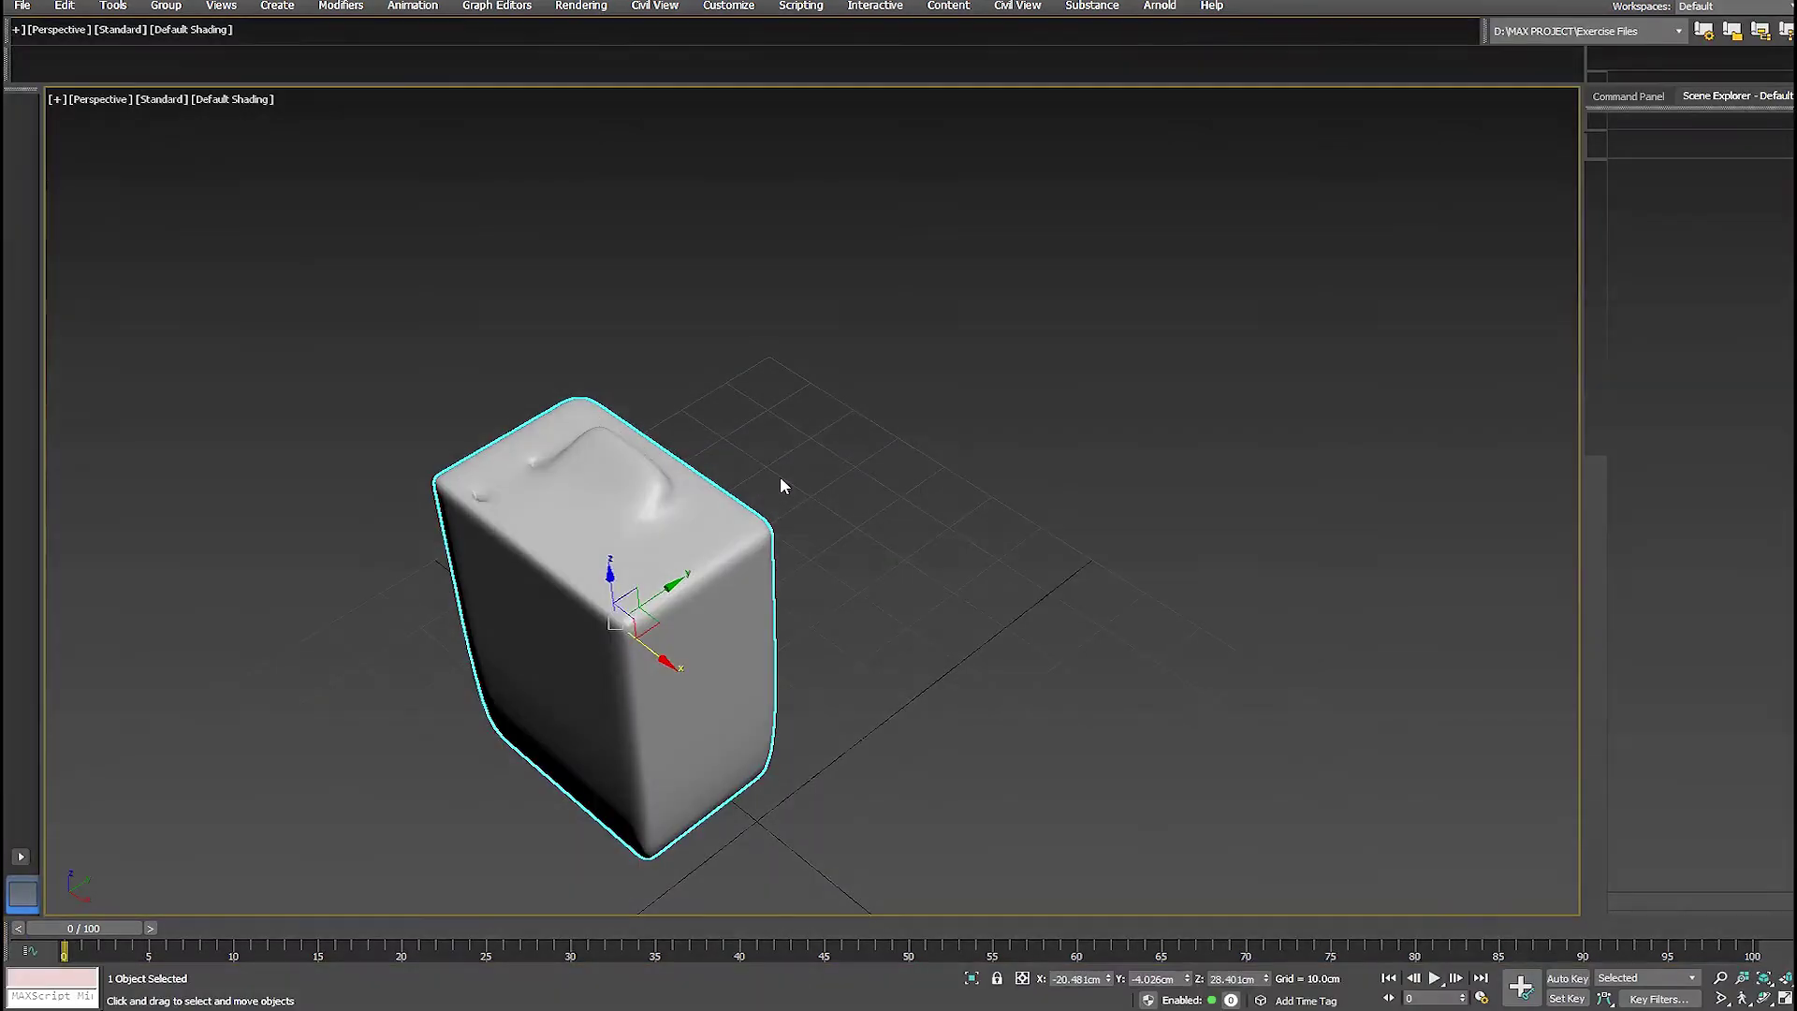
mouse_move(809, 474)
middle_down()
mouse_move(946, 446)
mouse_move(902, 349)
mouse_move(796, 477)
middle_up()
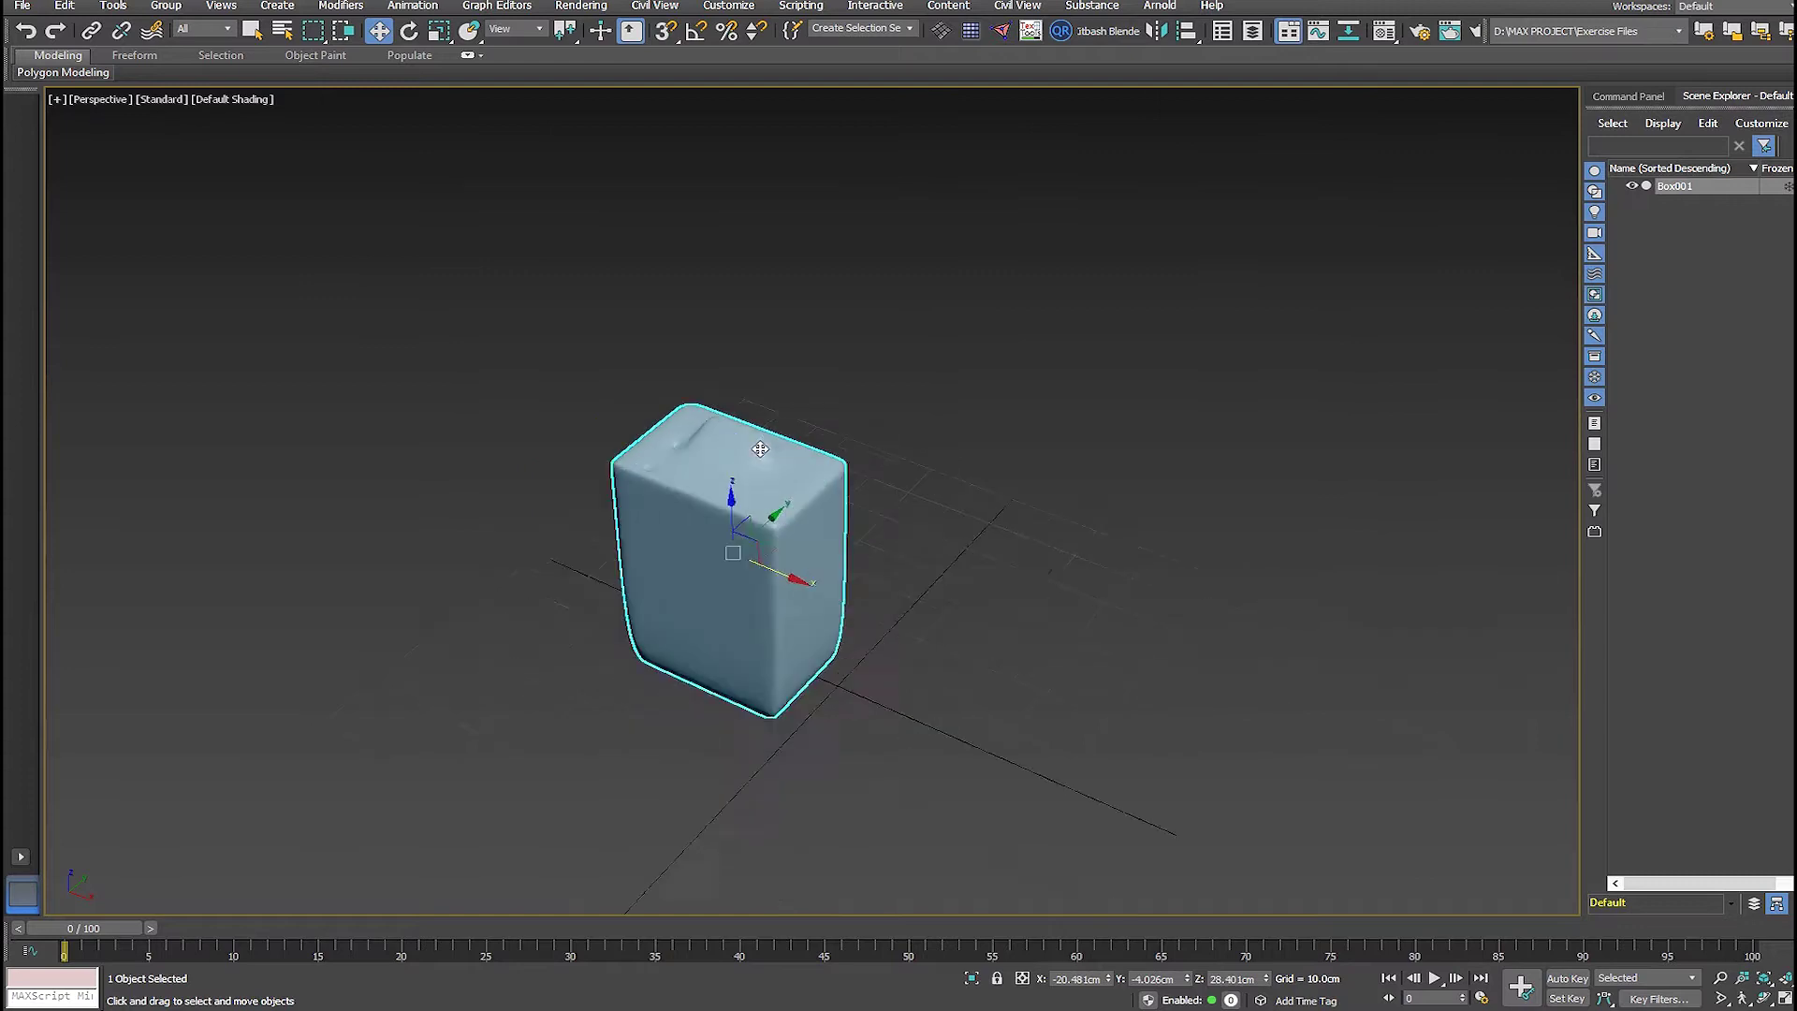
click(1628, 95)
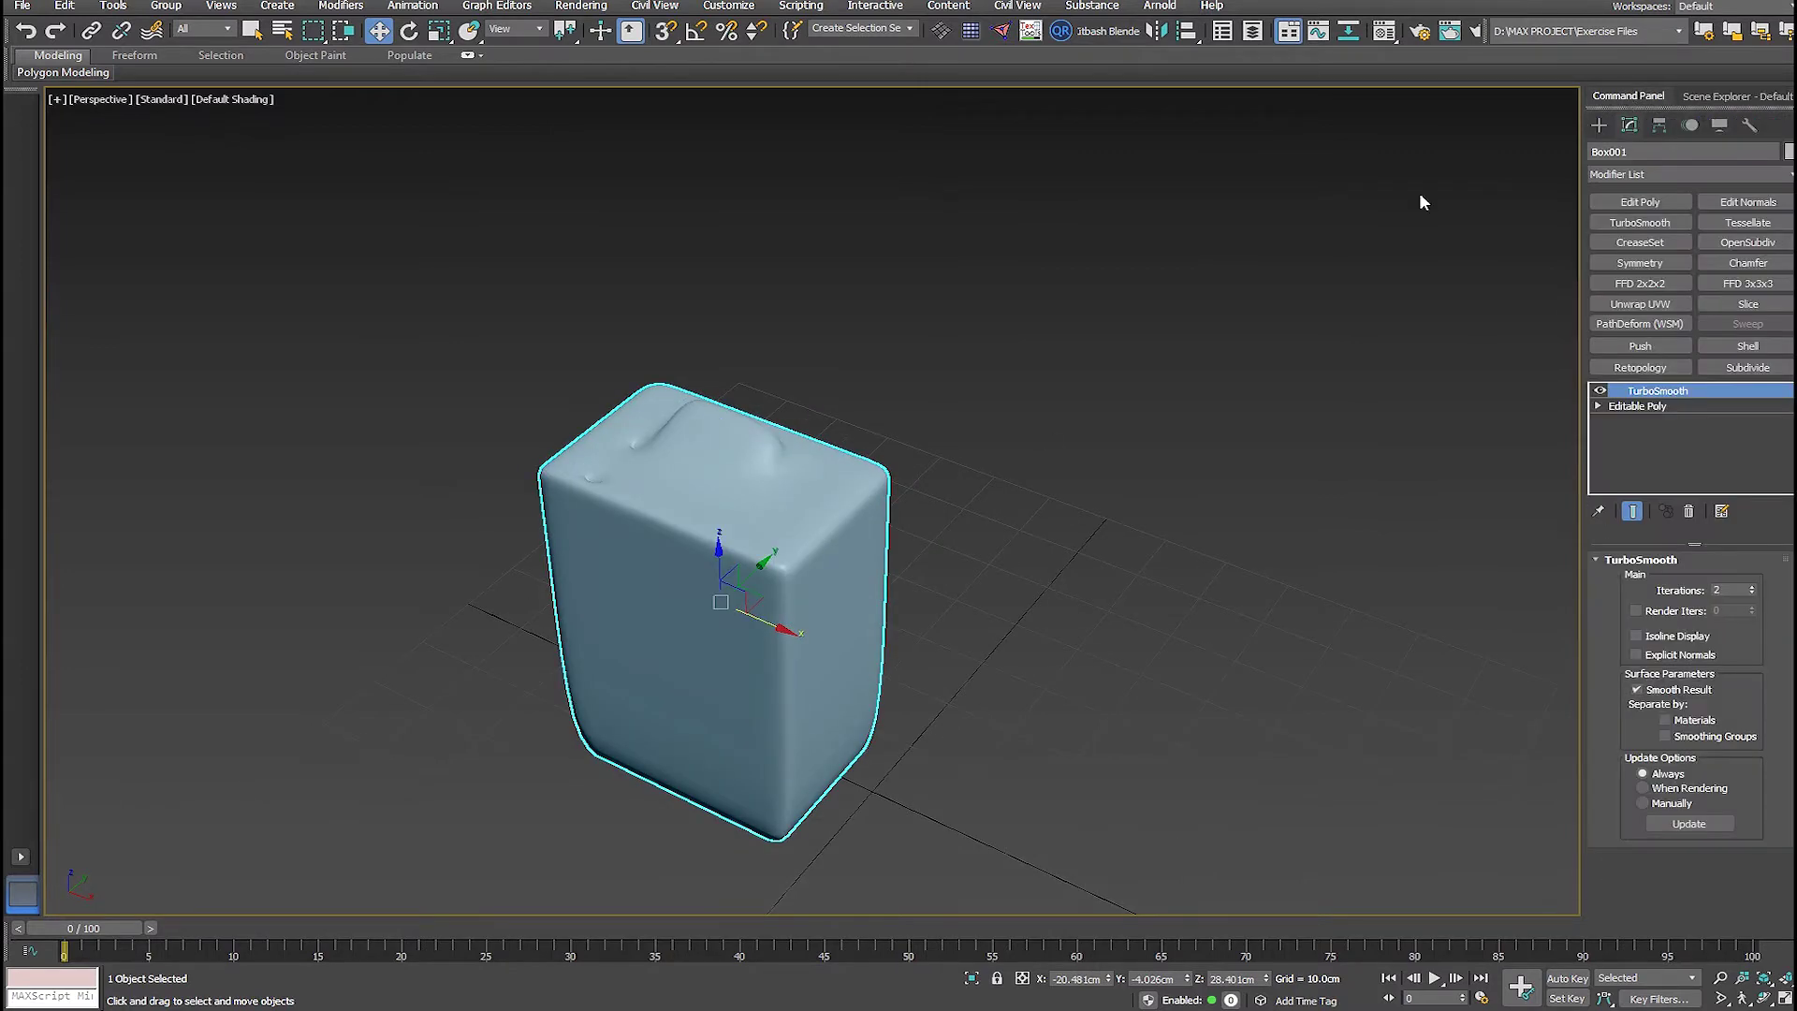
- Delete the TurboSmooth modifier from the box and turn on edged faces
click(1691, 513)
key(F4)
alt+middle_drag(883, 505, 987, 497)
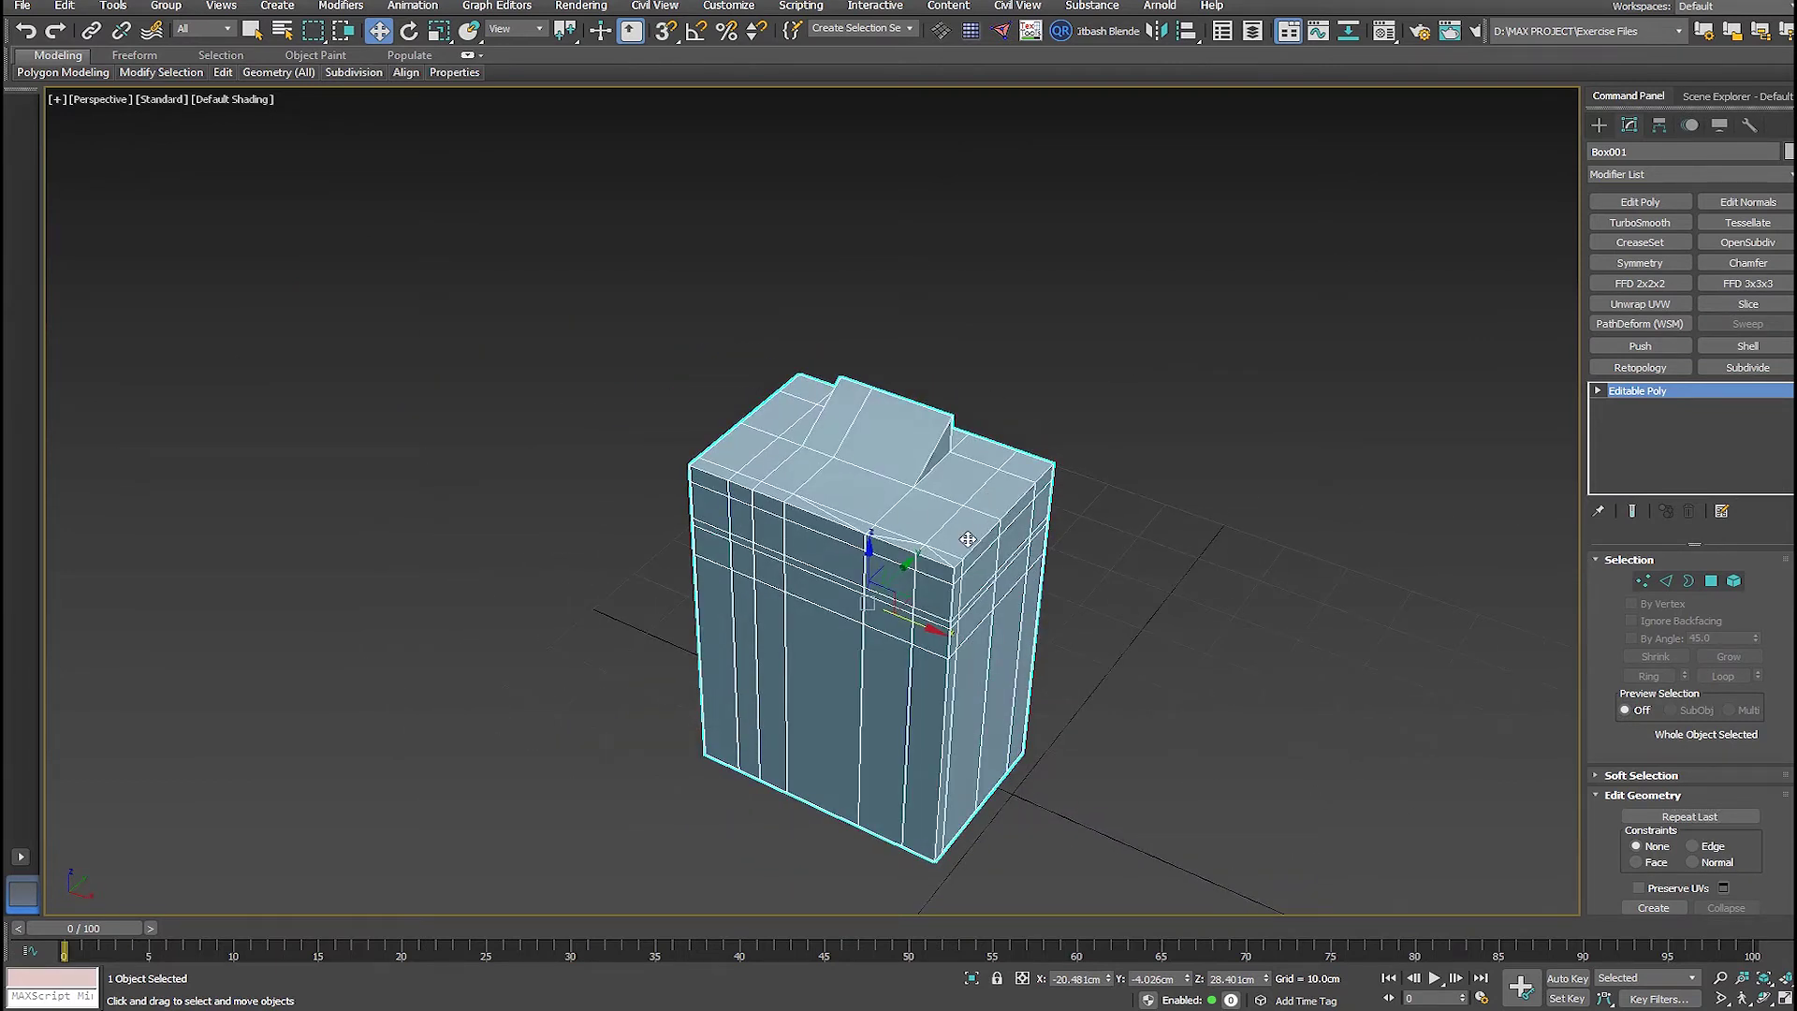
- Enter polygon editing and select all polygons of the box
key(4)
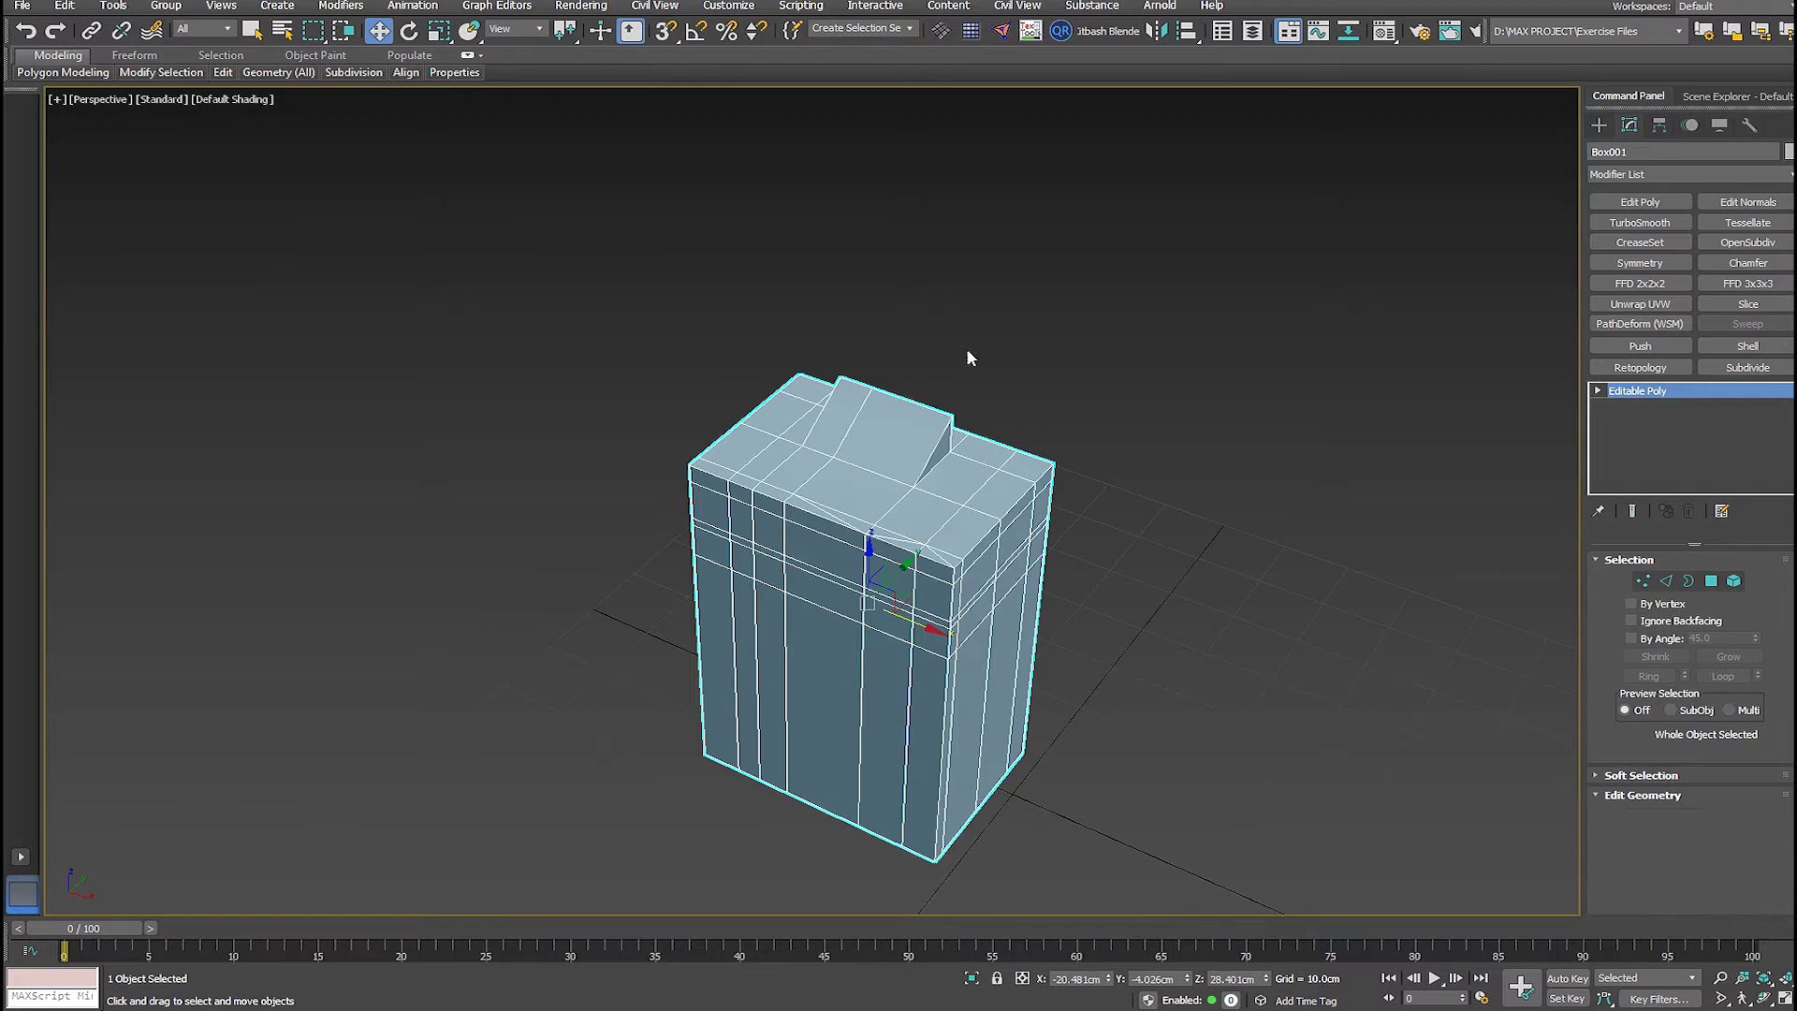
middle_drag(561, 646, 618, 626)
key(ctrl+a)
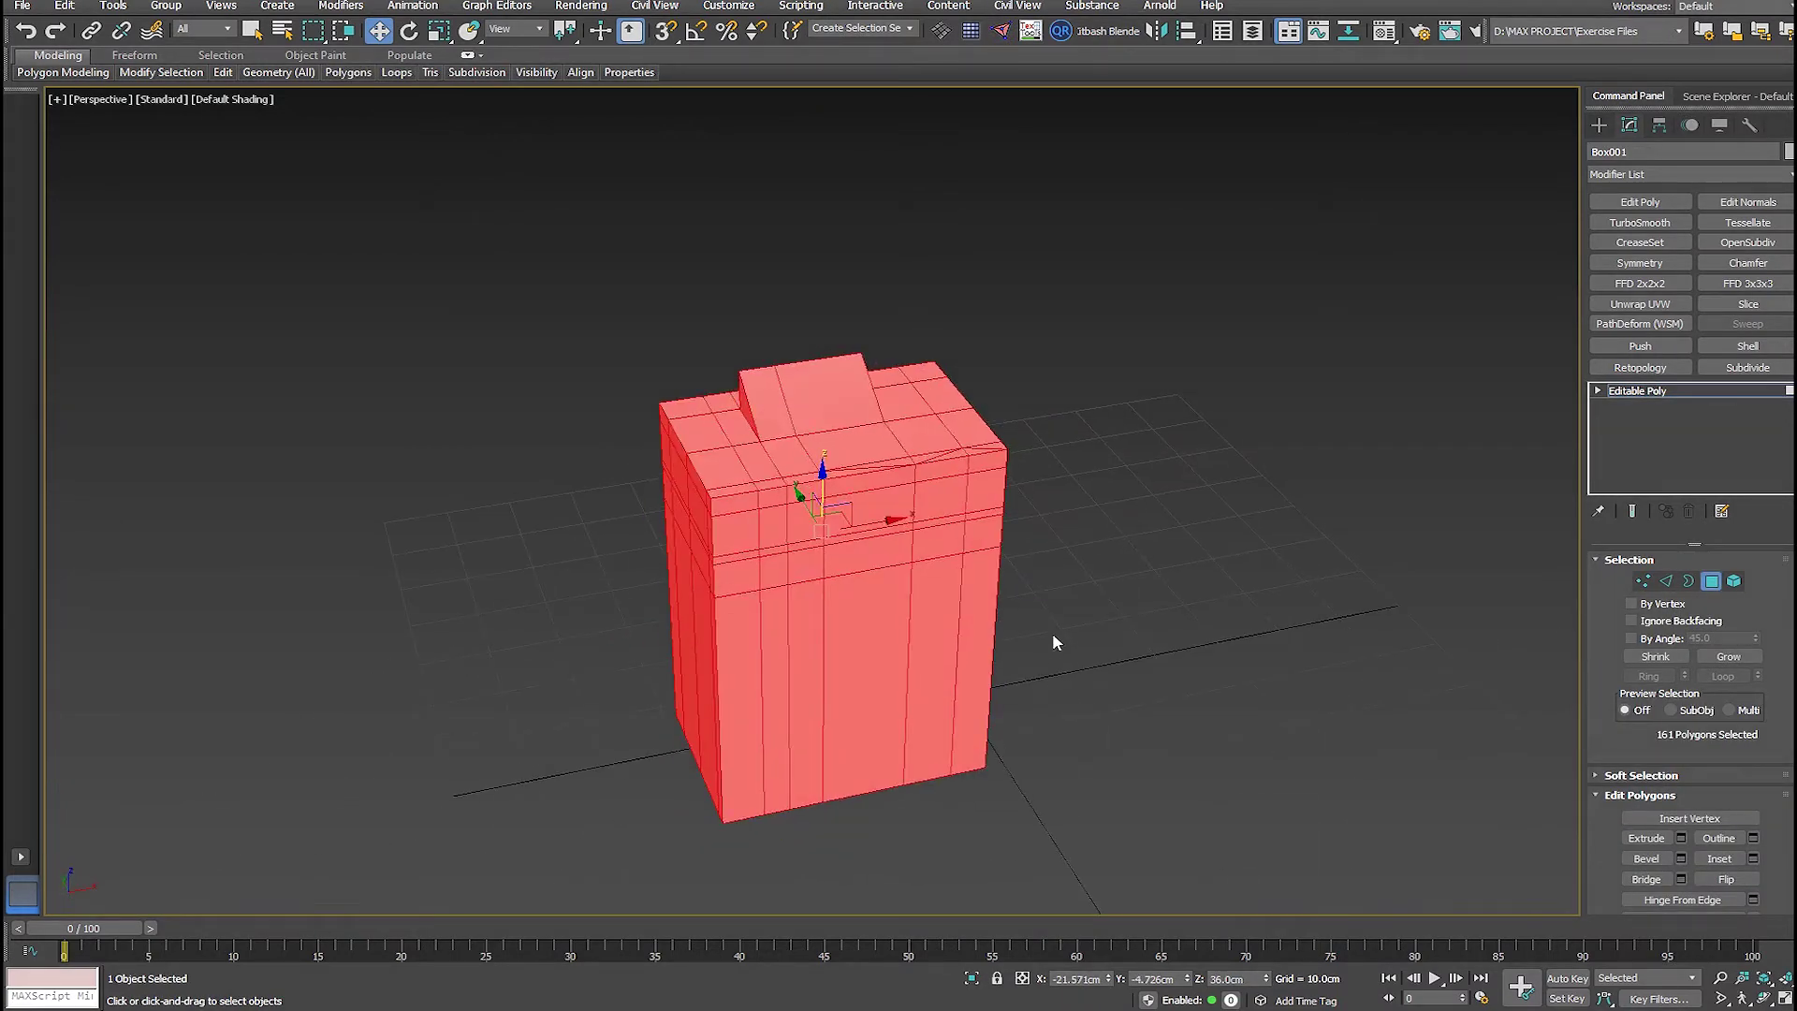
alt+middle_drag(805, 449, 1099, 733)
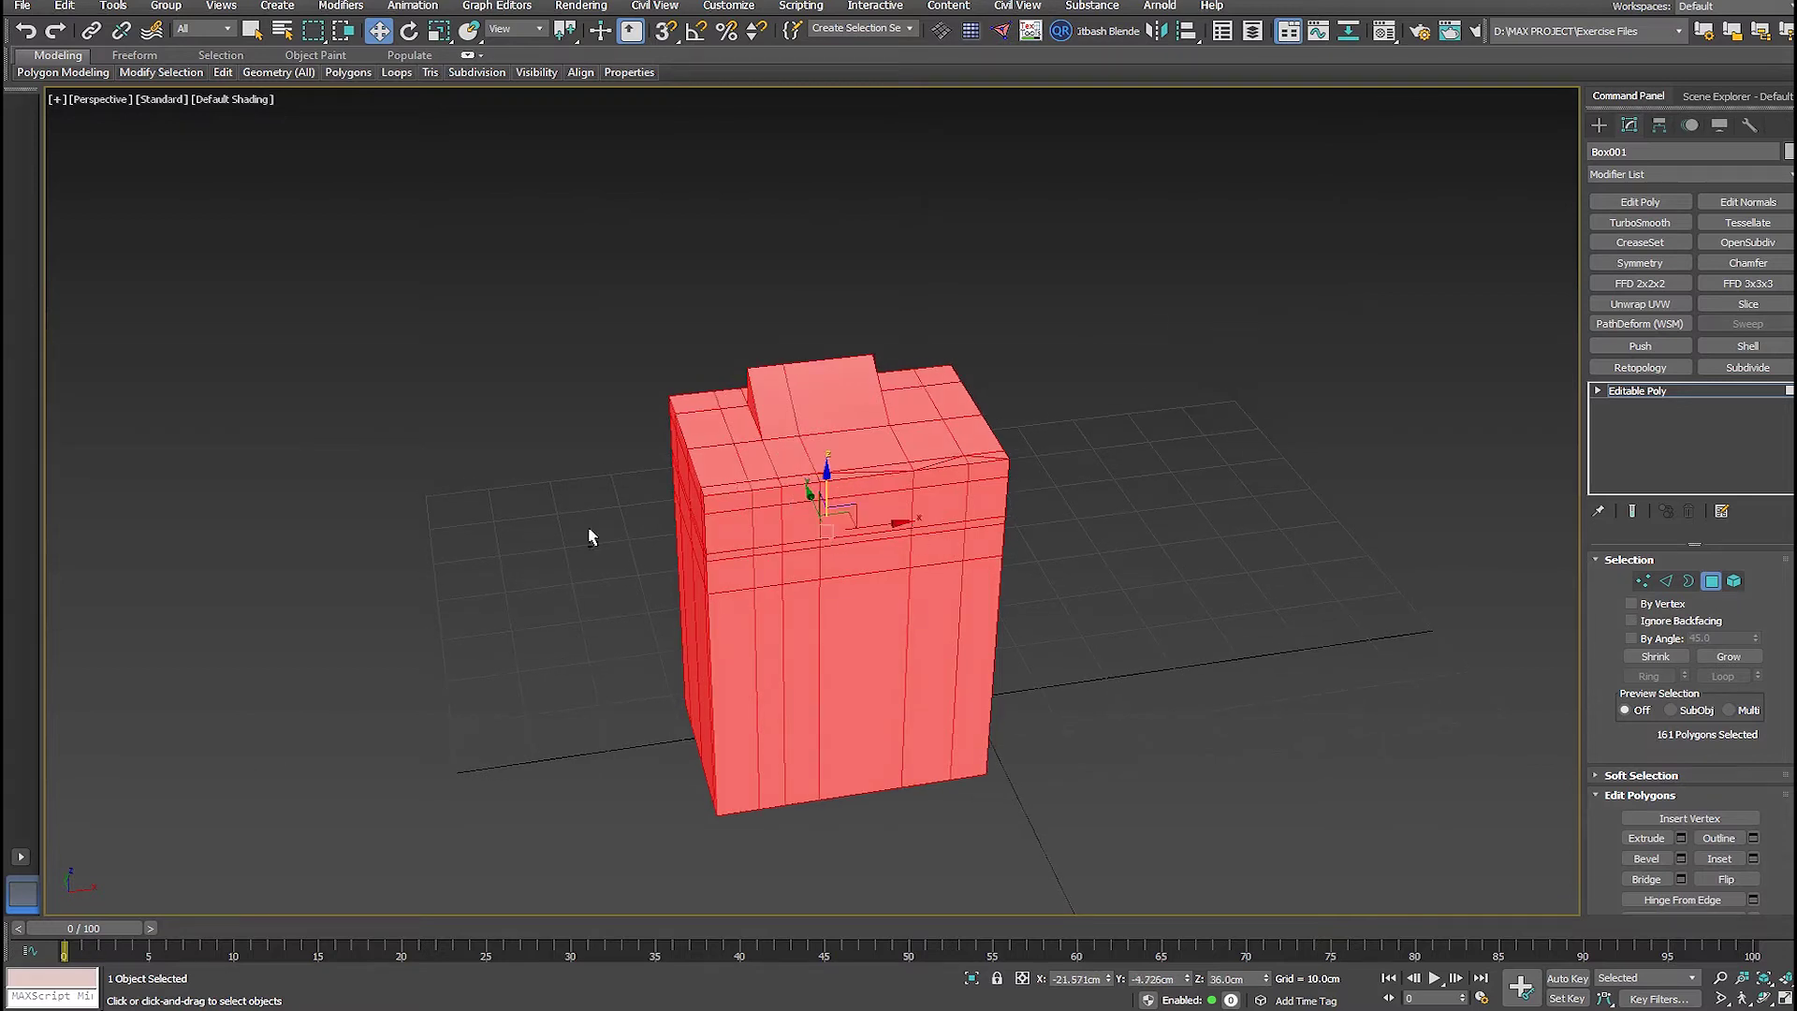
alt+middle_drag(588, 537, 646, 532)
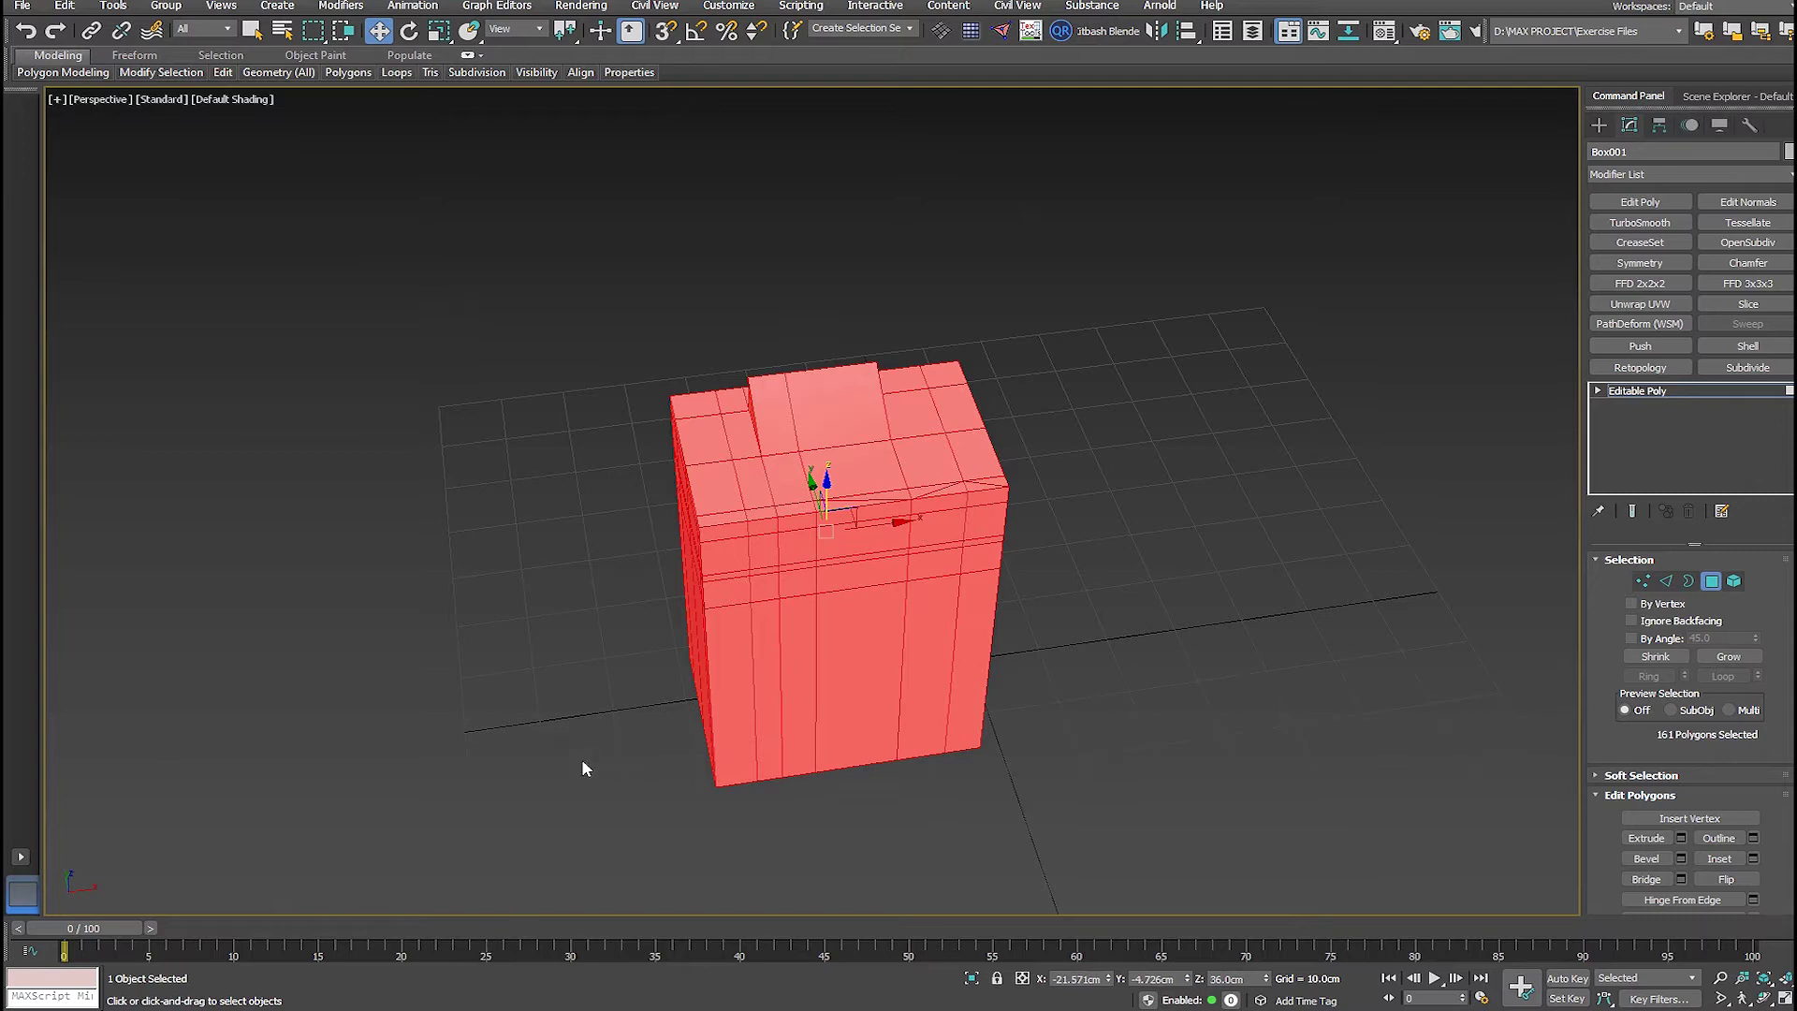
- Replace the full selection with a single polygon, switch to vertex editing and select the corner vertex of the raised block
click(862, 379)
key(z)
key(1)
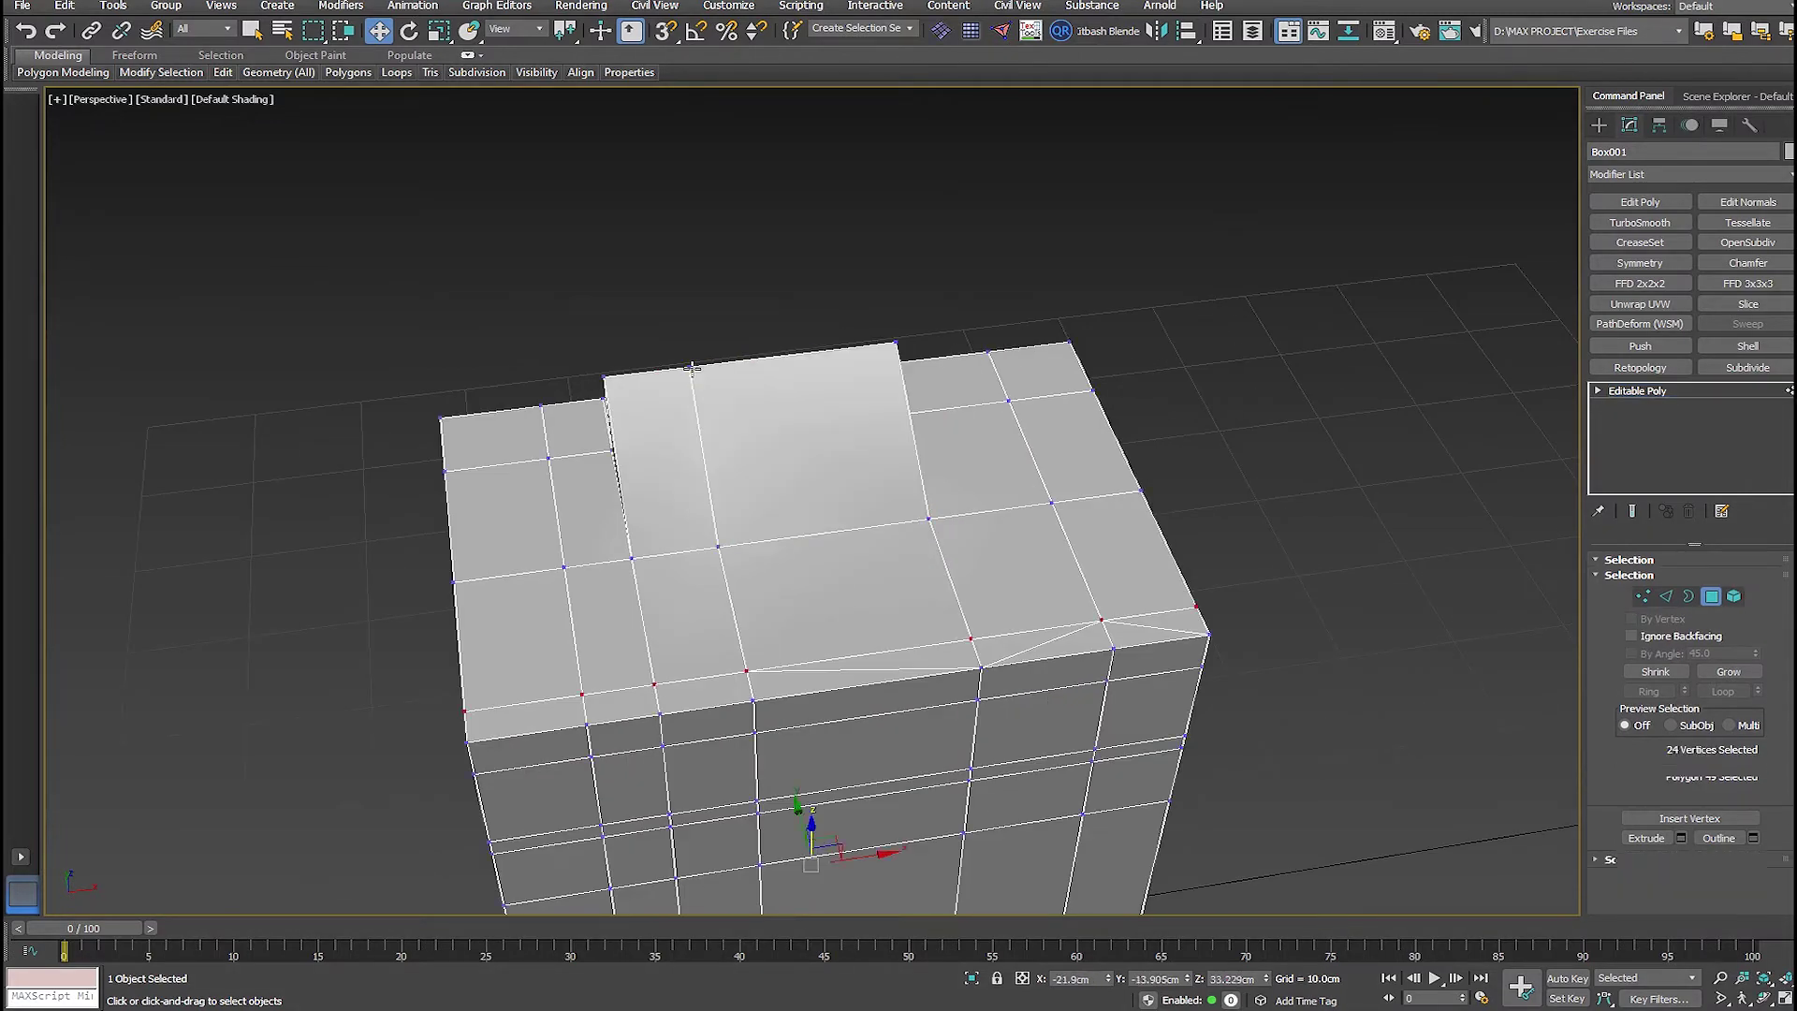
alt+middle_drag(709, 382, 805, 360)
scroll(805, 361, up, 3)
scroll(1671, 777, down, 5)
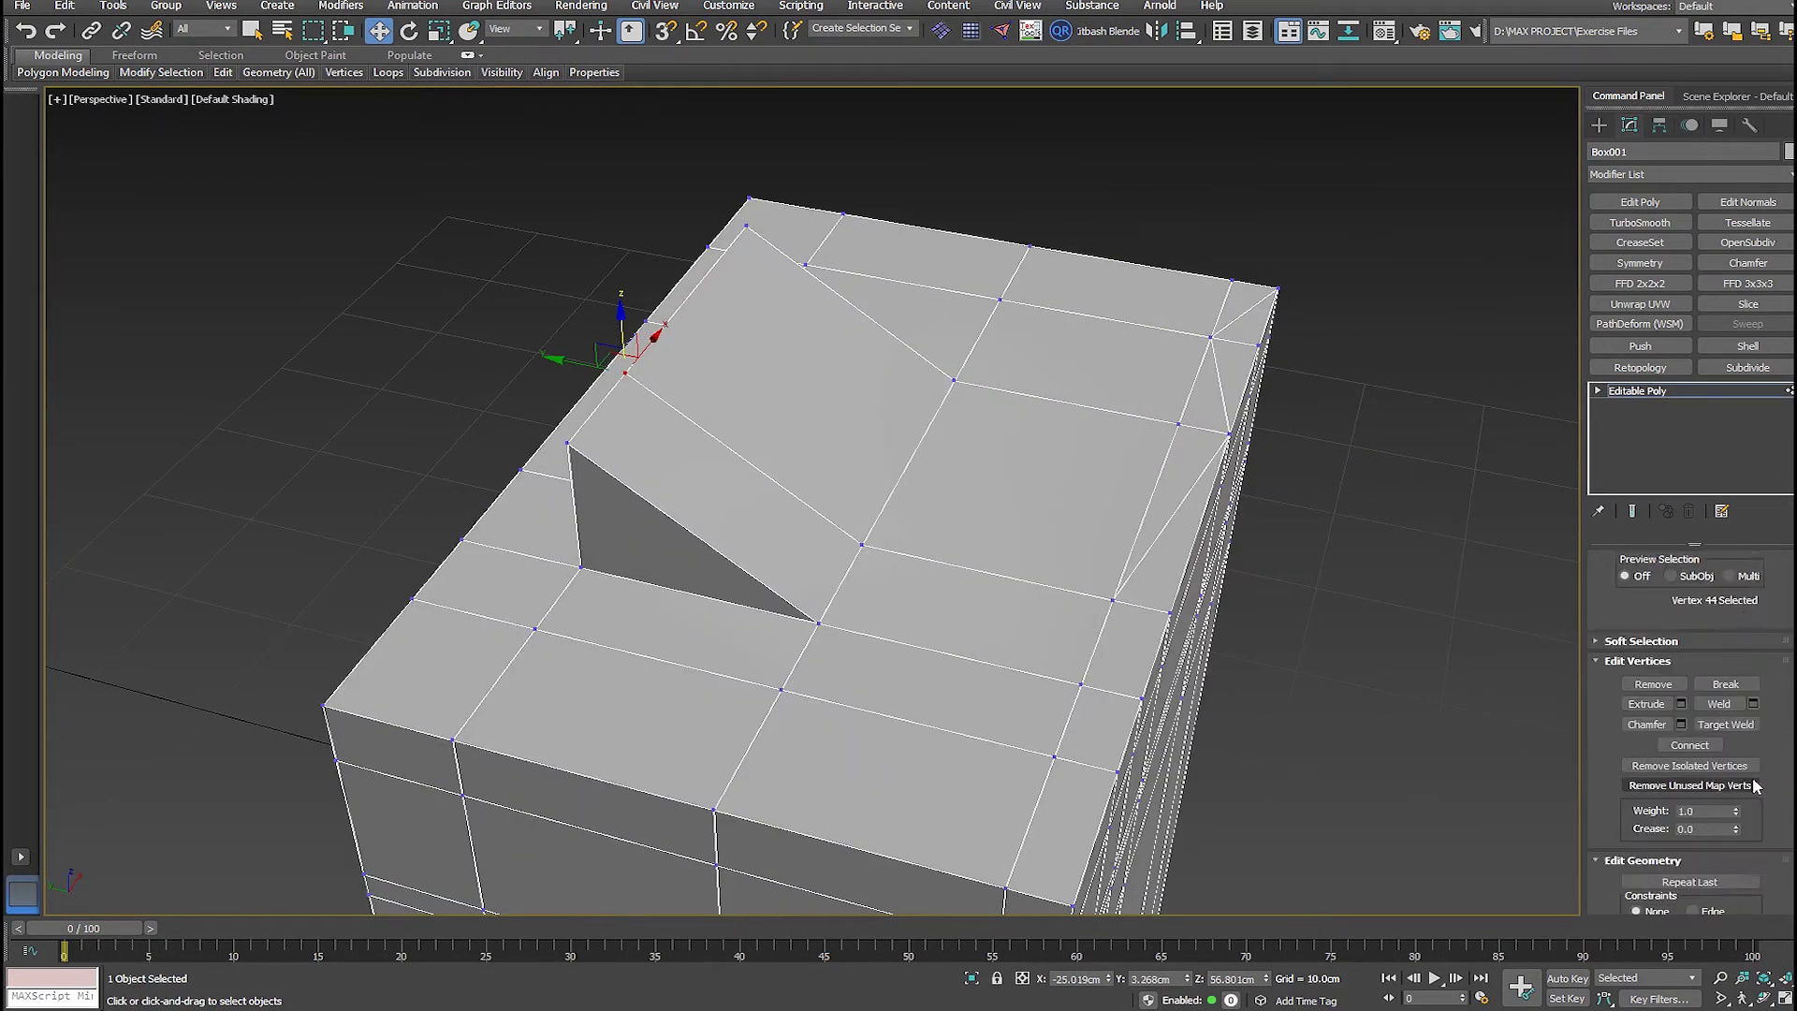
alt+middle_drag(662, 401, 721, 433)
scroll(709, 487, up, 2)
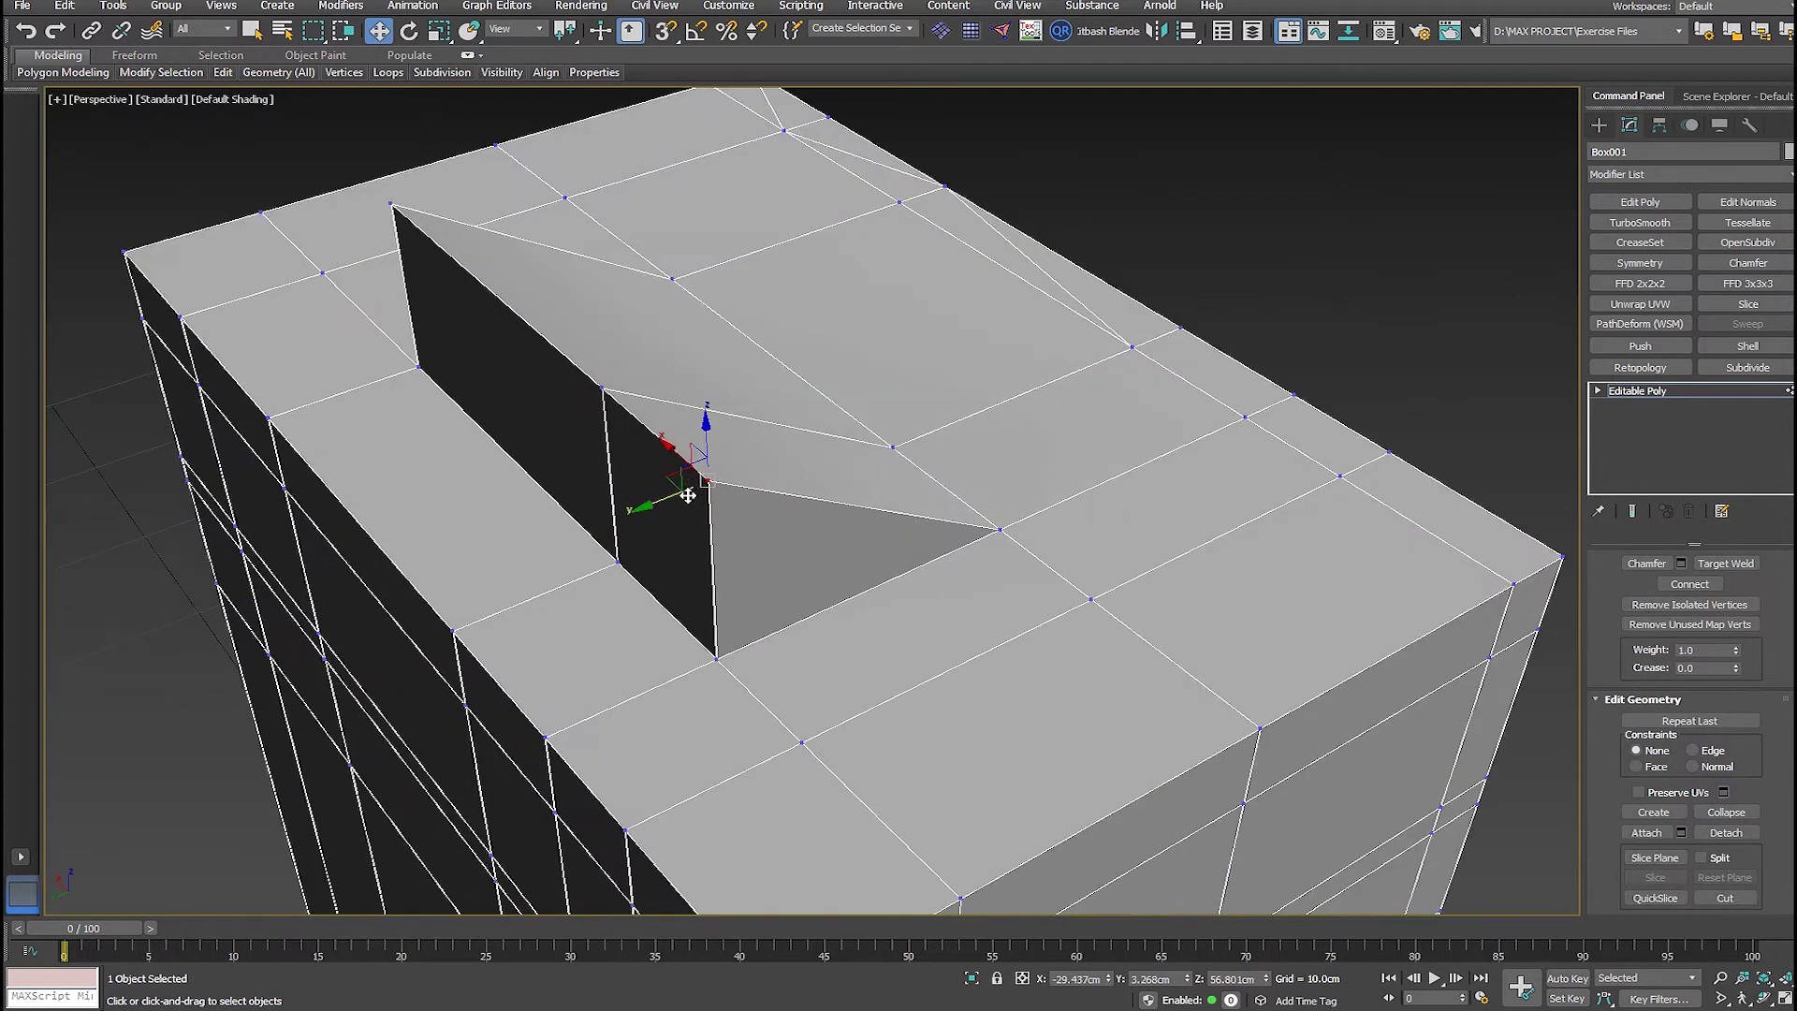
- Move the raised block's corner vertex inward along Y to about 2.16 cm
drag(690, 487, 692, 436)
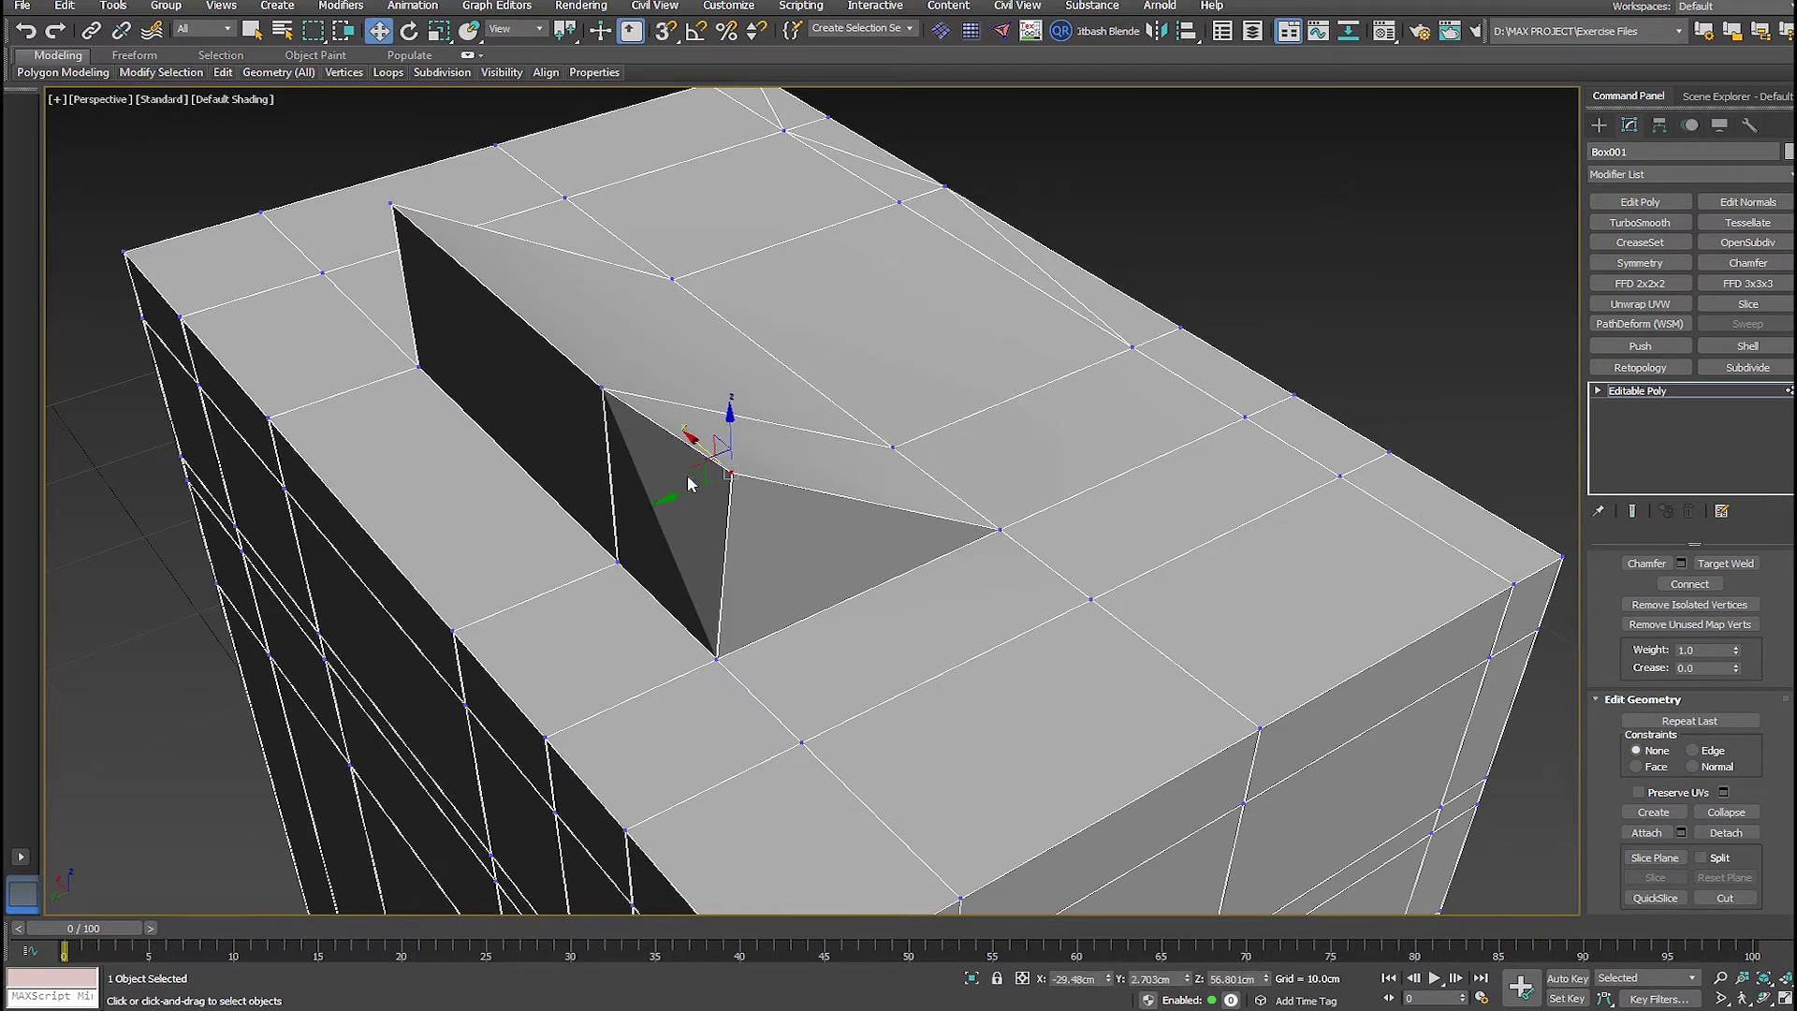
drag(687, 479, 666, 573)
right_click(666, 574)
scroll(1720, 783, up, 2)
scroll(1676, 730, up, 3)
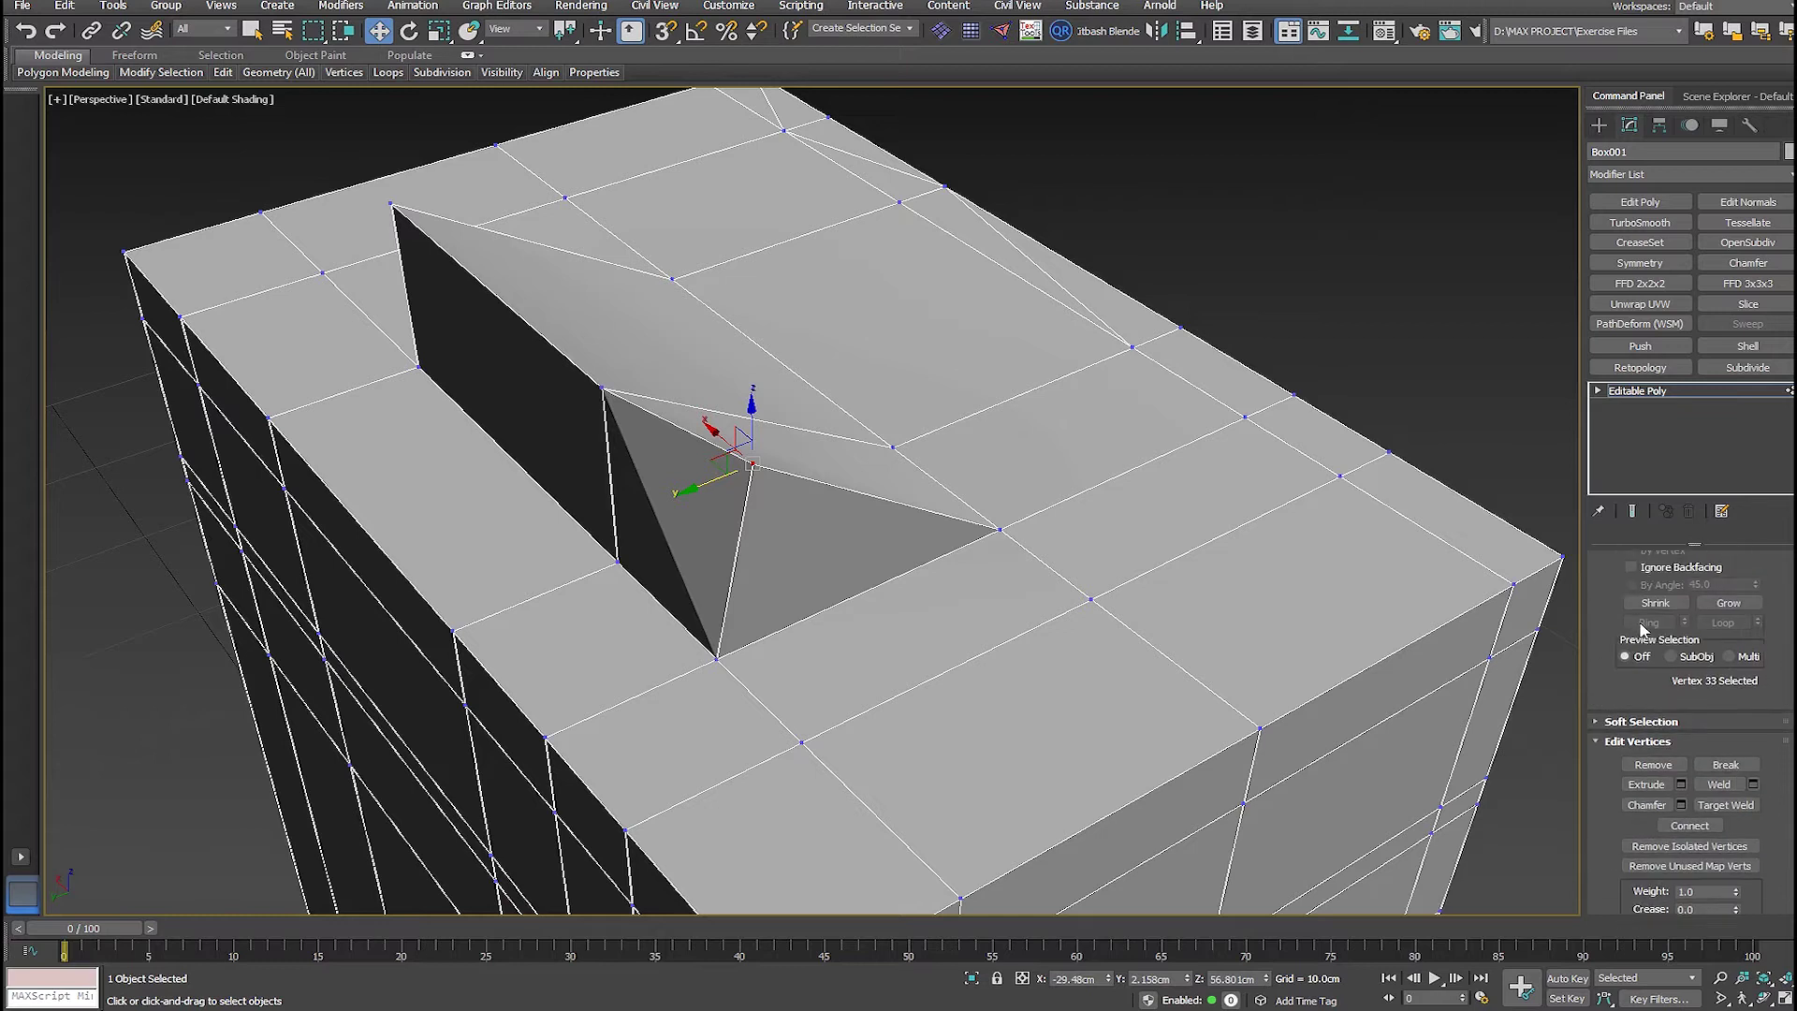
scroll(1619, 669, down, 3)
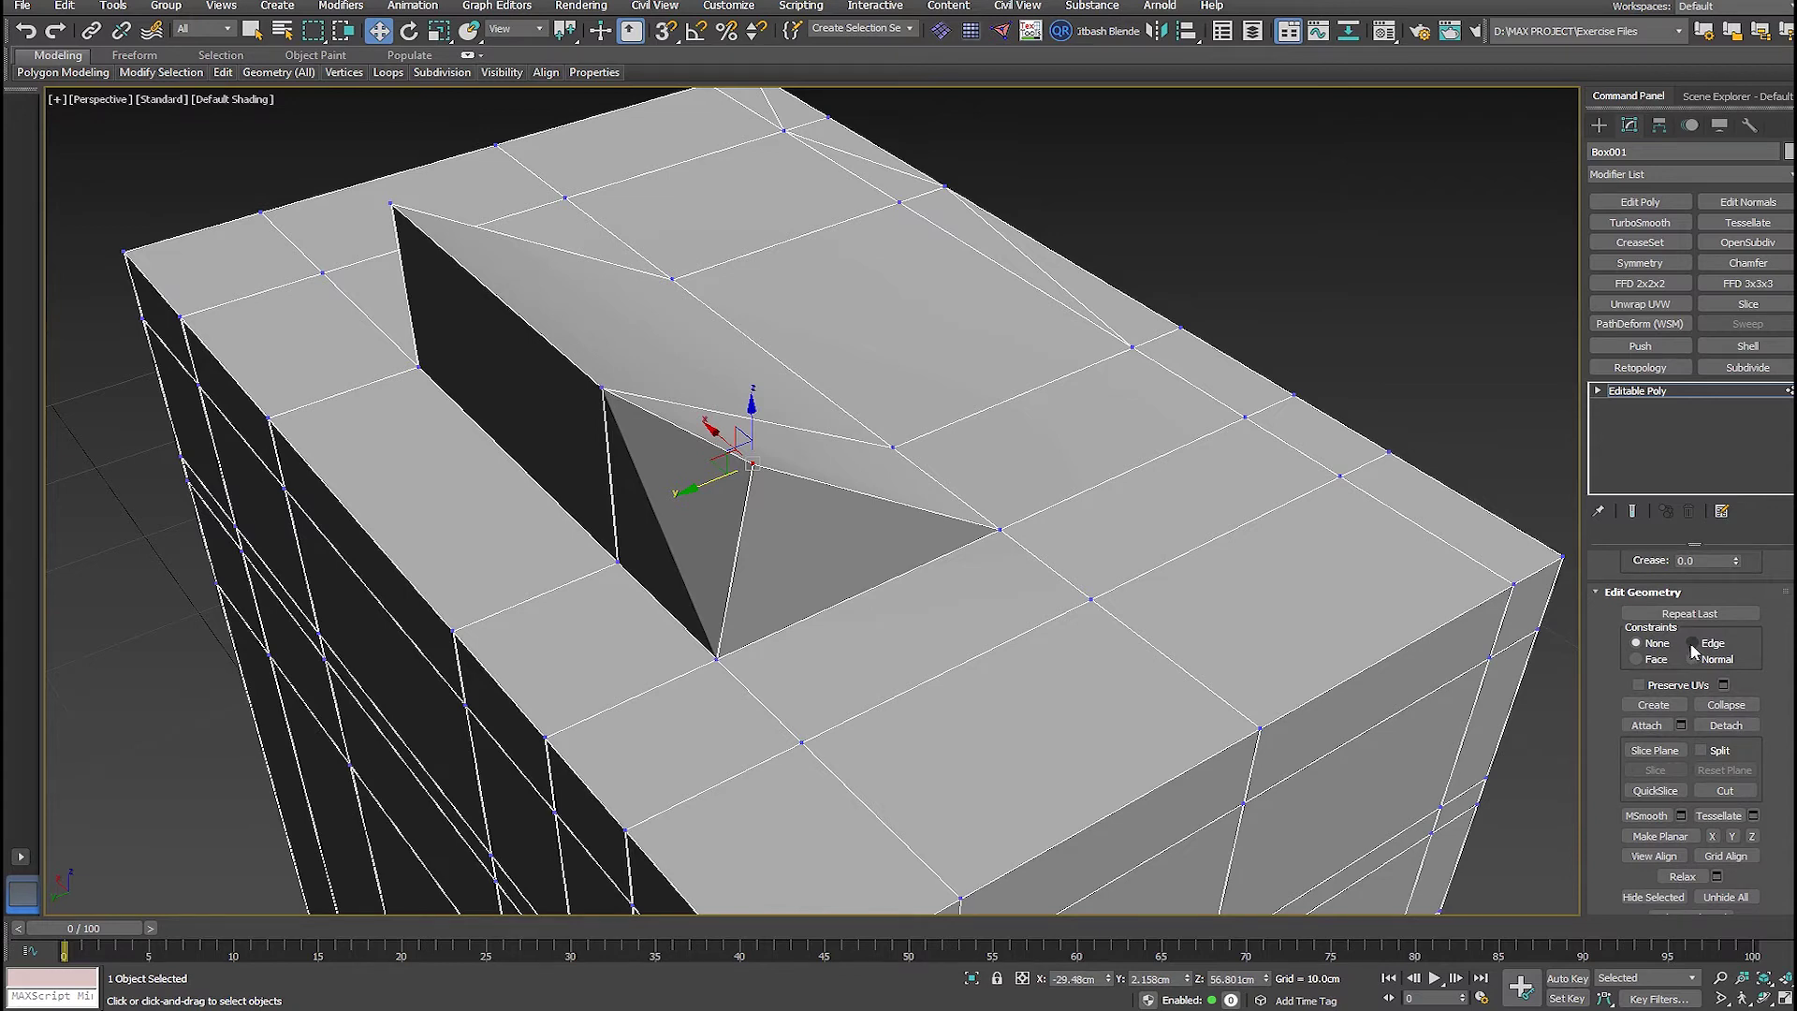
- Try to clone the raised block's corner vertex outward along Y and cancel the clone
alt+middle_drag(746, 457, 803, 459)
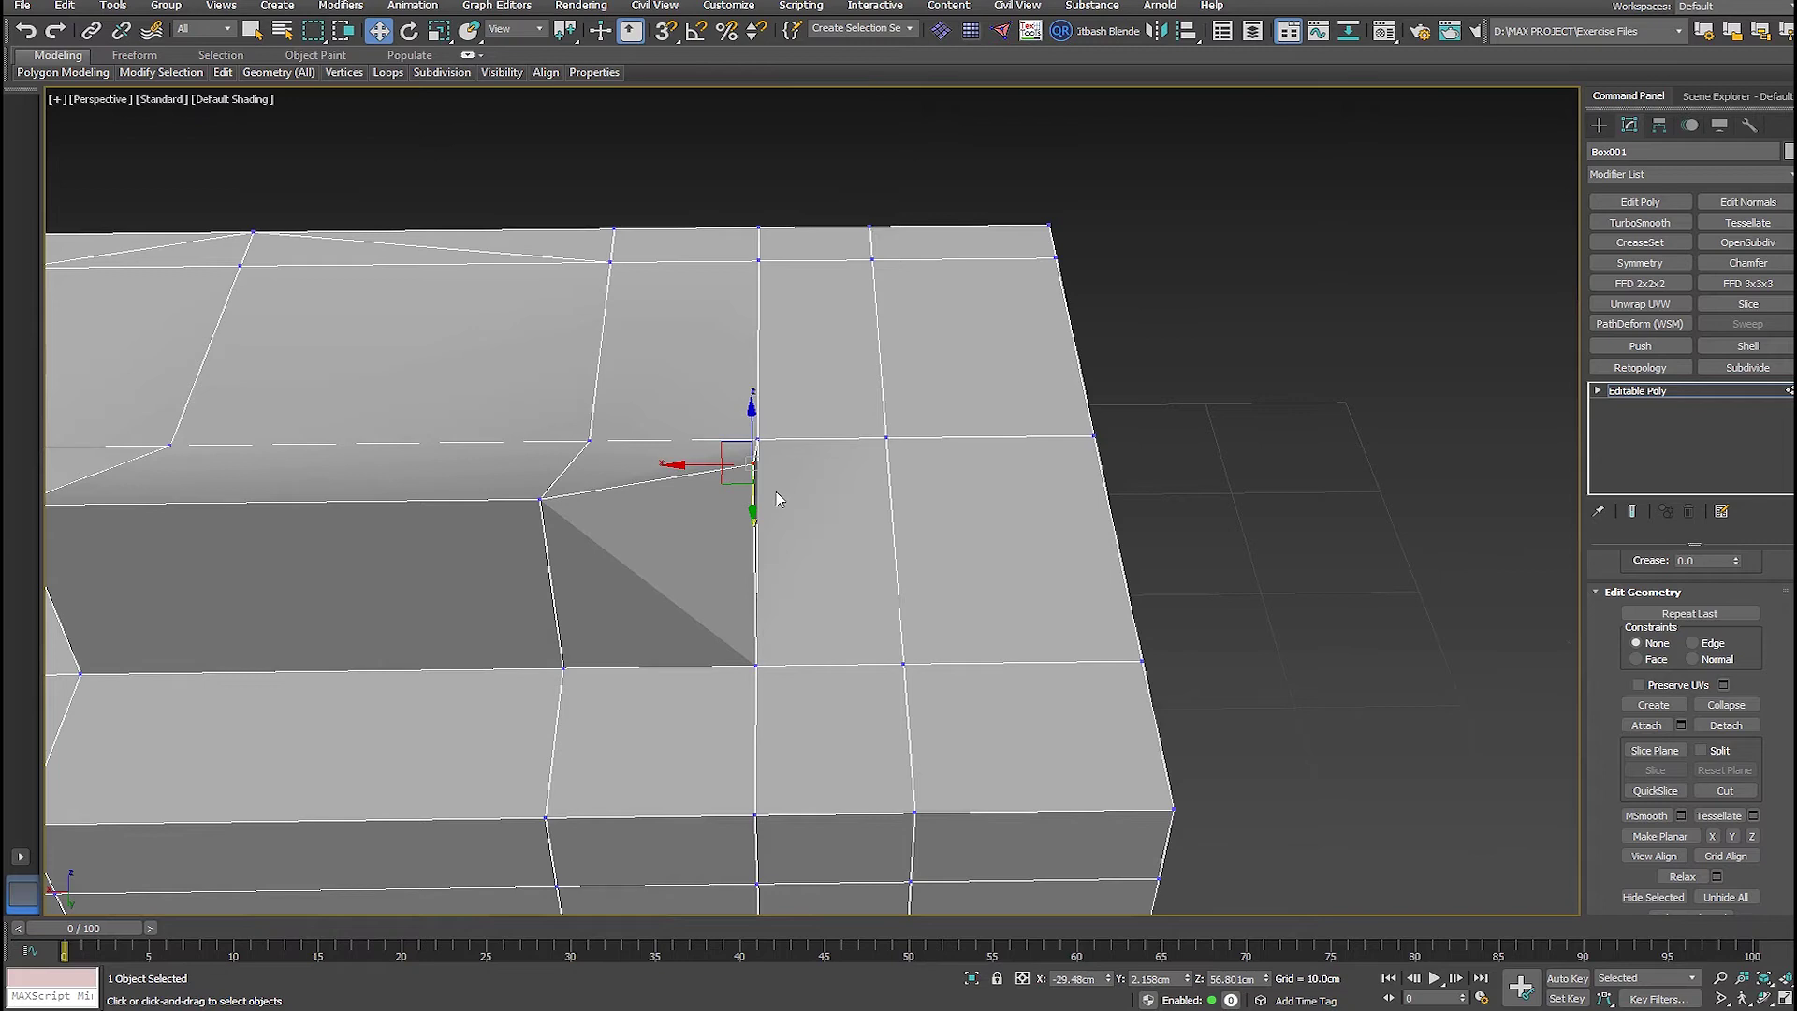
alt+middle_drag(754, 451, 631, 446)
shift+drag(735, 473, 644, 492)
click(1018, 457)
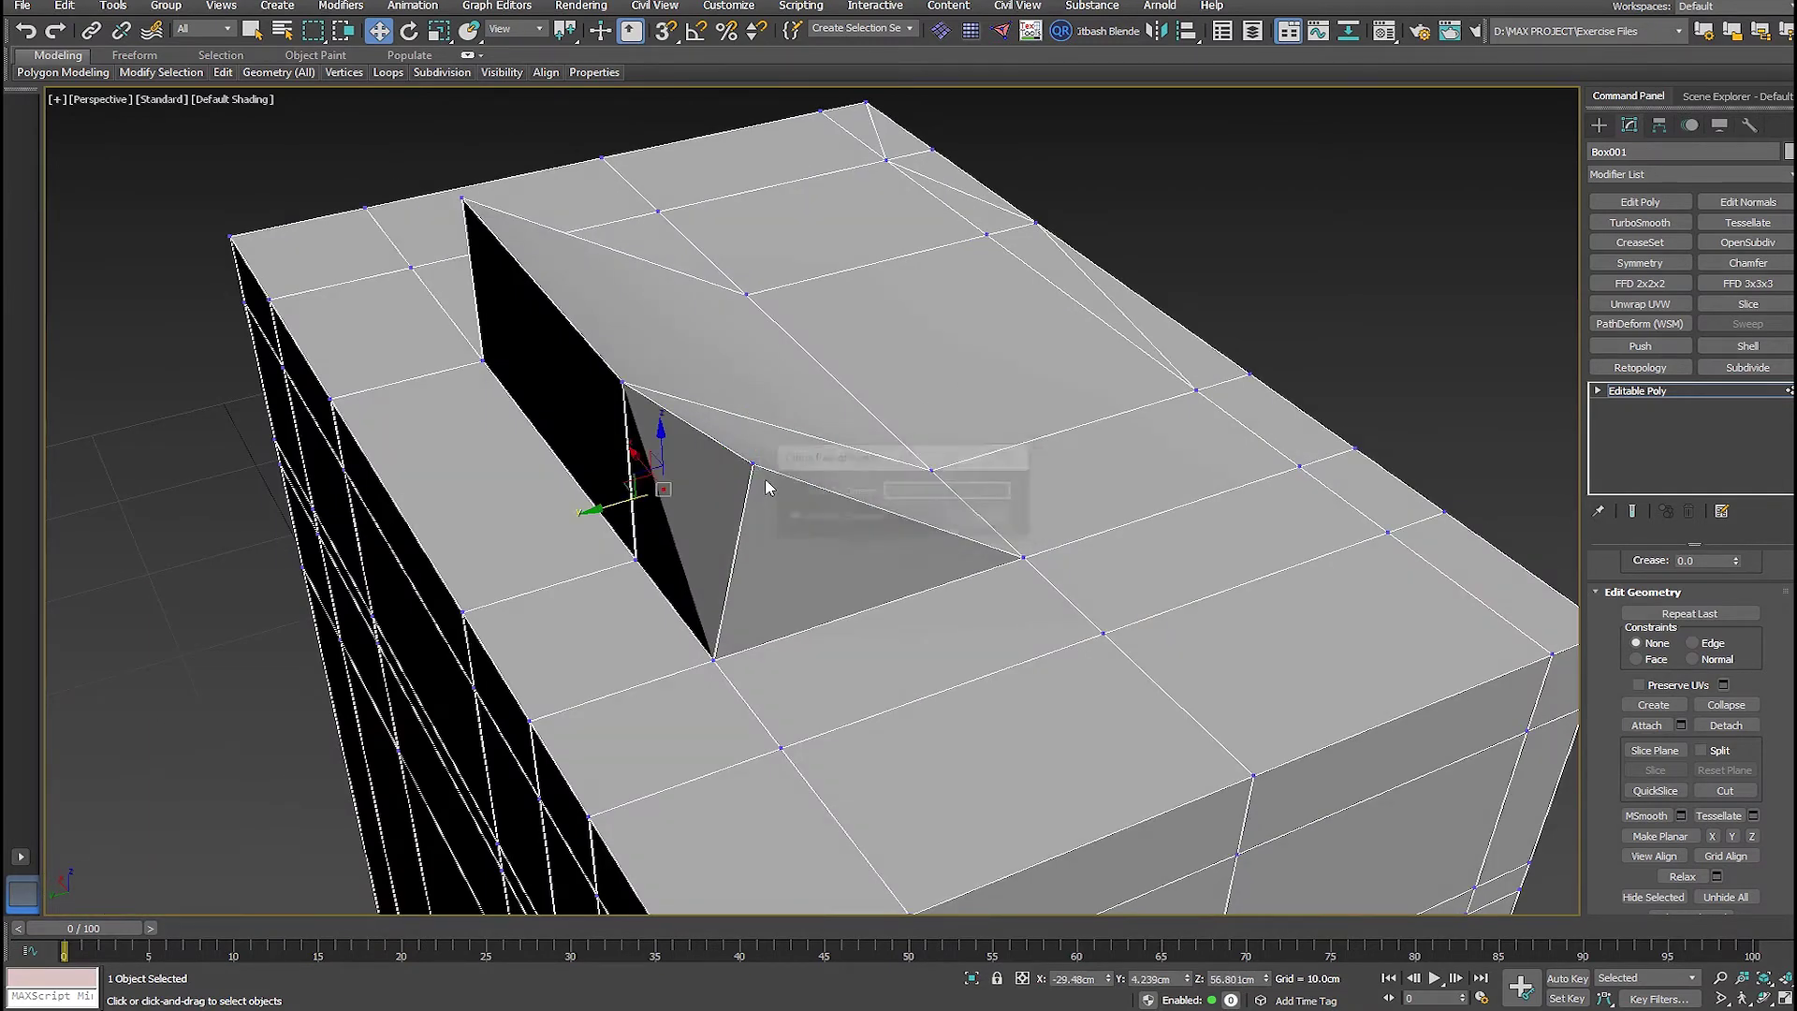
- Try removing the raised block's moved corner vertex and bring it back with undo and redo
alt+middle_drag(760, 476, 804, 487)
scroll(829, 479, up, 2)
scroll(775, 486, down, 5)
scroll(829, 490, up, 1)
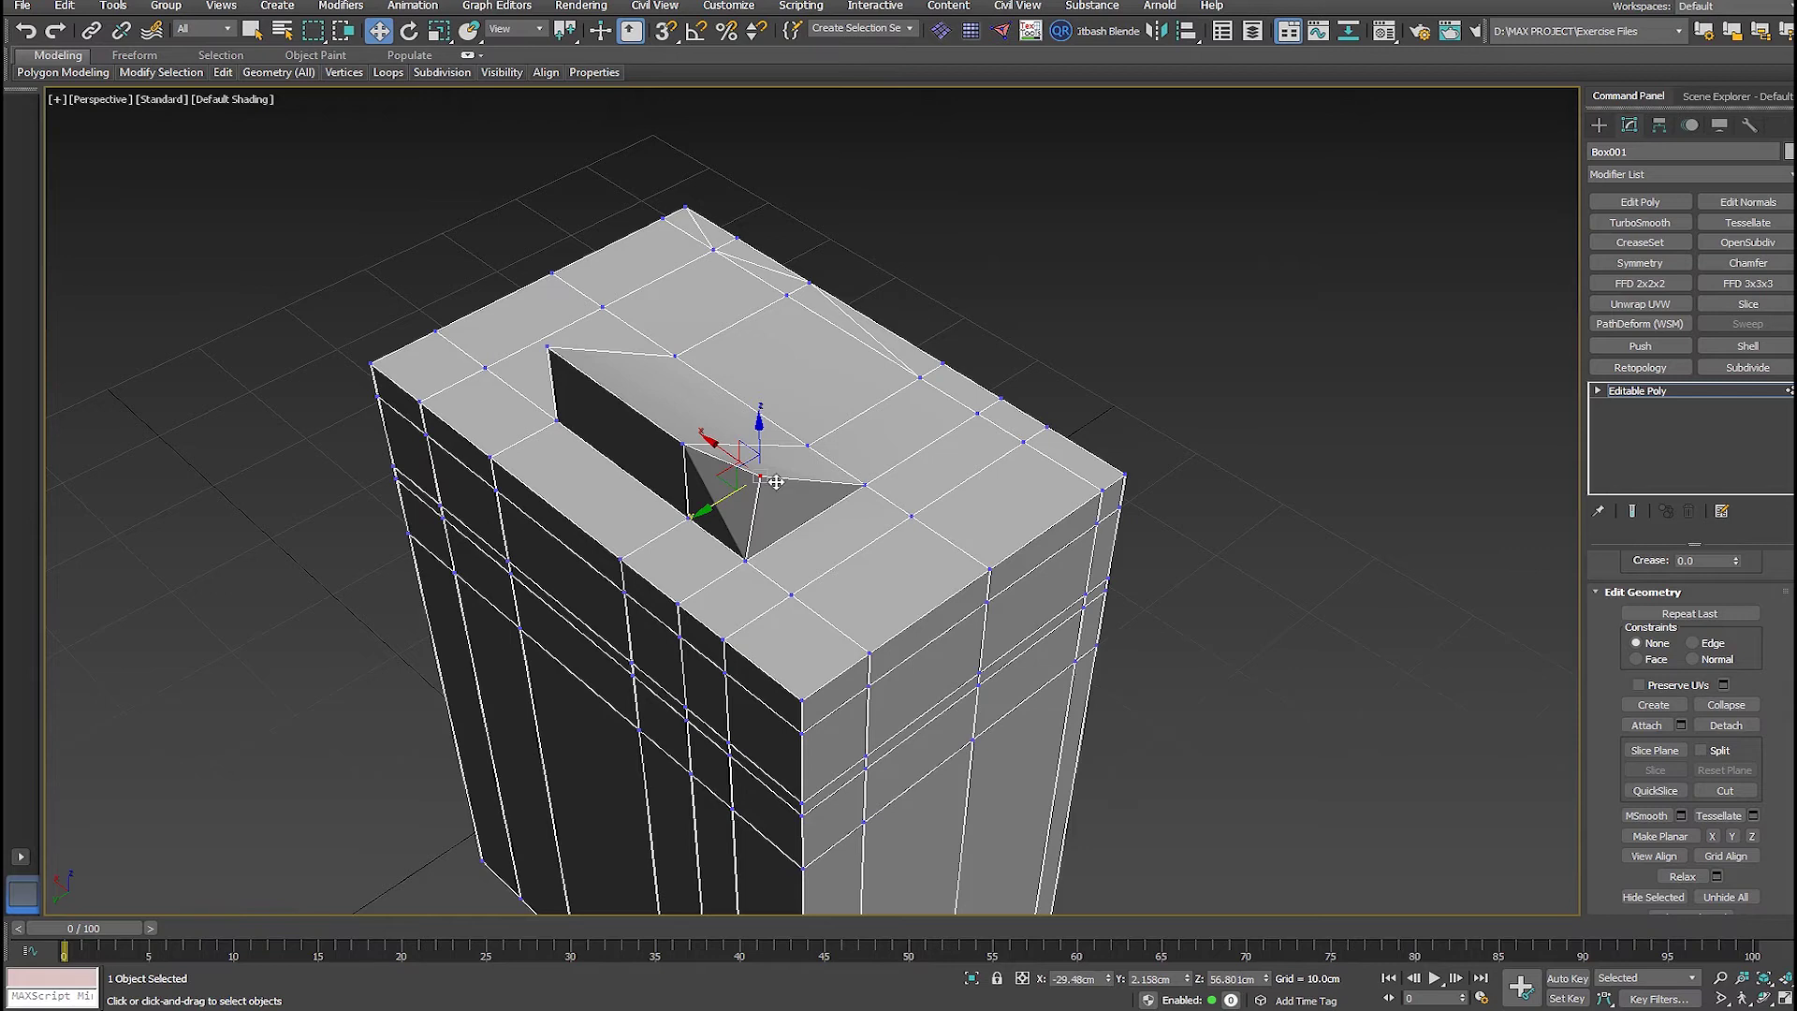
scroll(843, 485, up, 6)
alt+middle_drag(872, 479, 824, 498)
scroll(745, 505, down, 4)
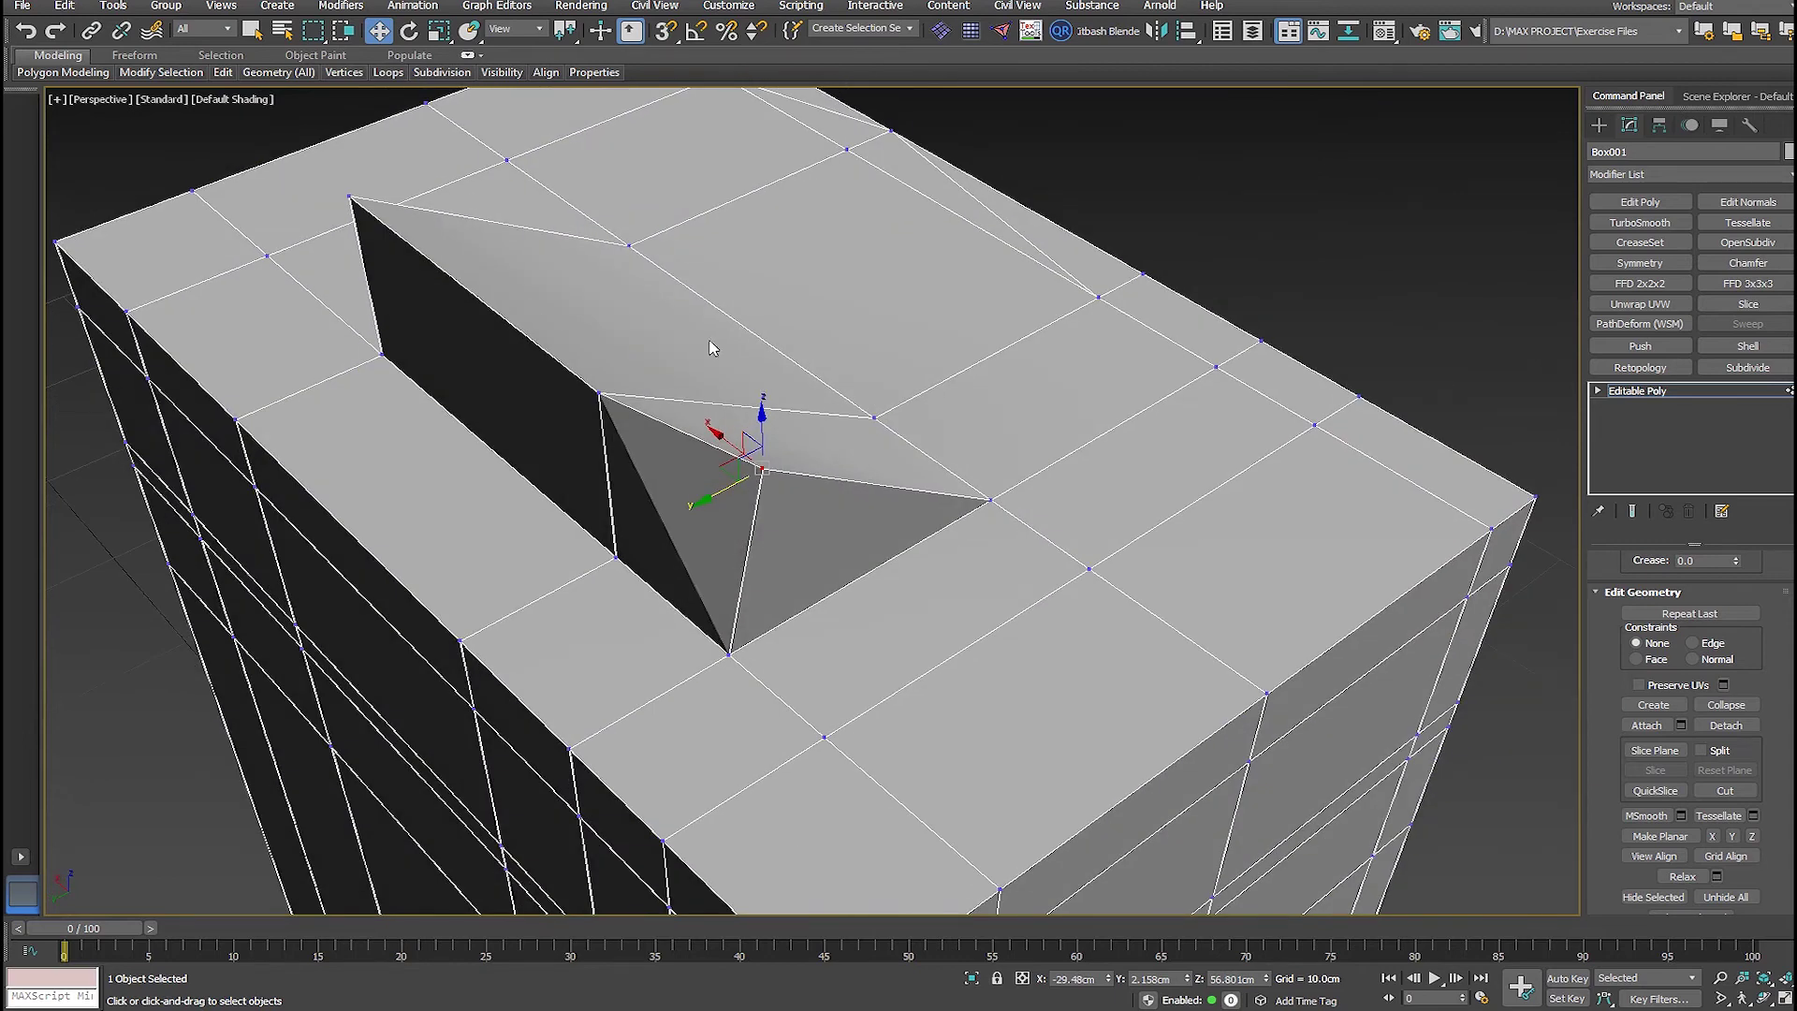
key(ctrl+z)
key(ctrl+y)
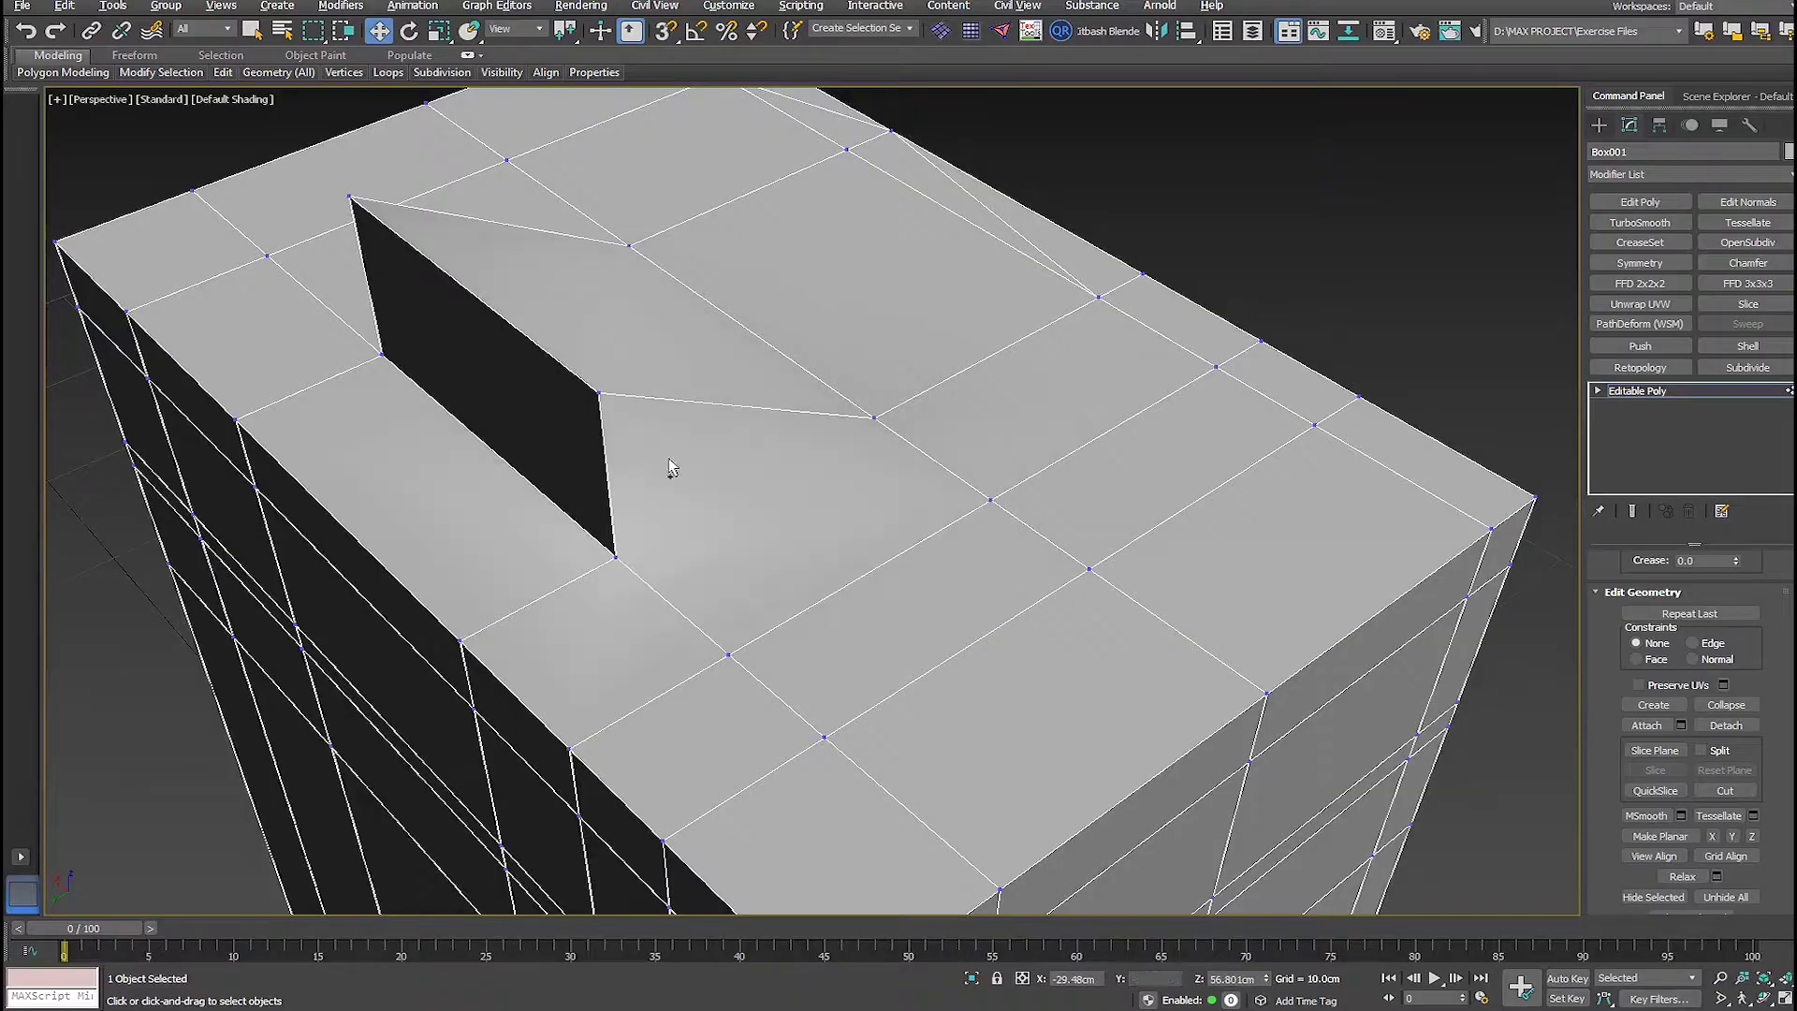
key(ctrl+y)
key(ctrl+y)
- Examine the raised block's short upper edge and the whole box from several sides
alt+middle_drag(642, 549, 702, 491)
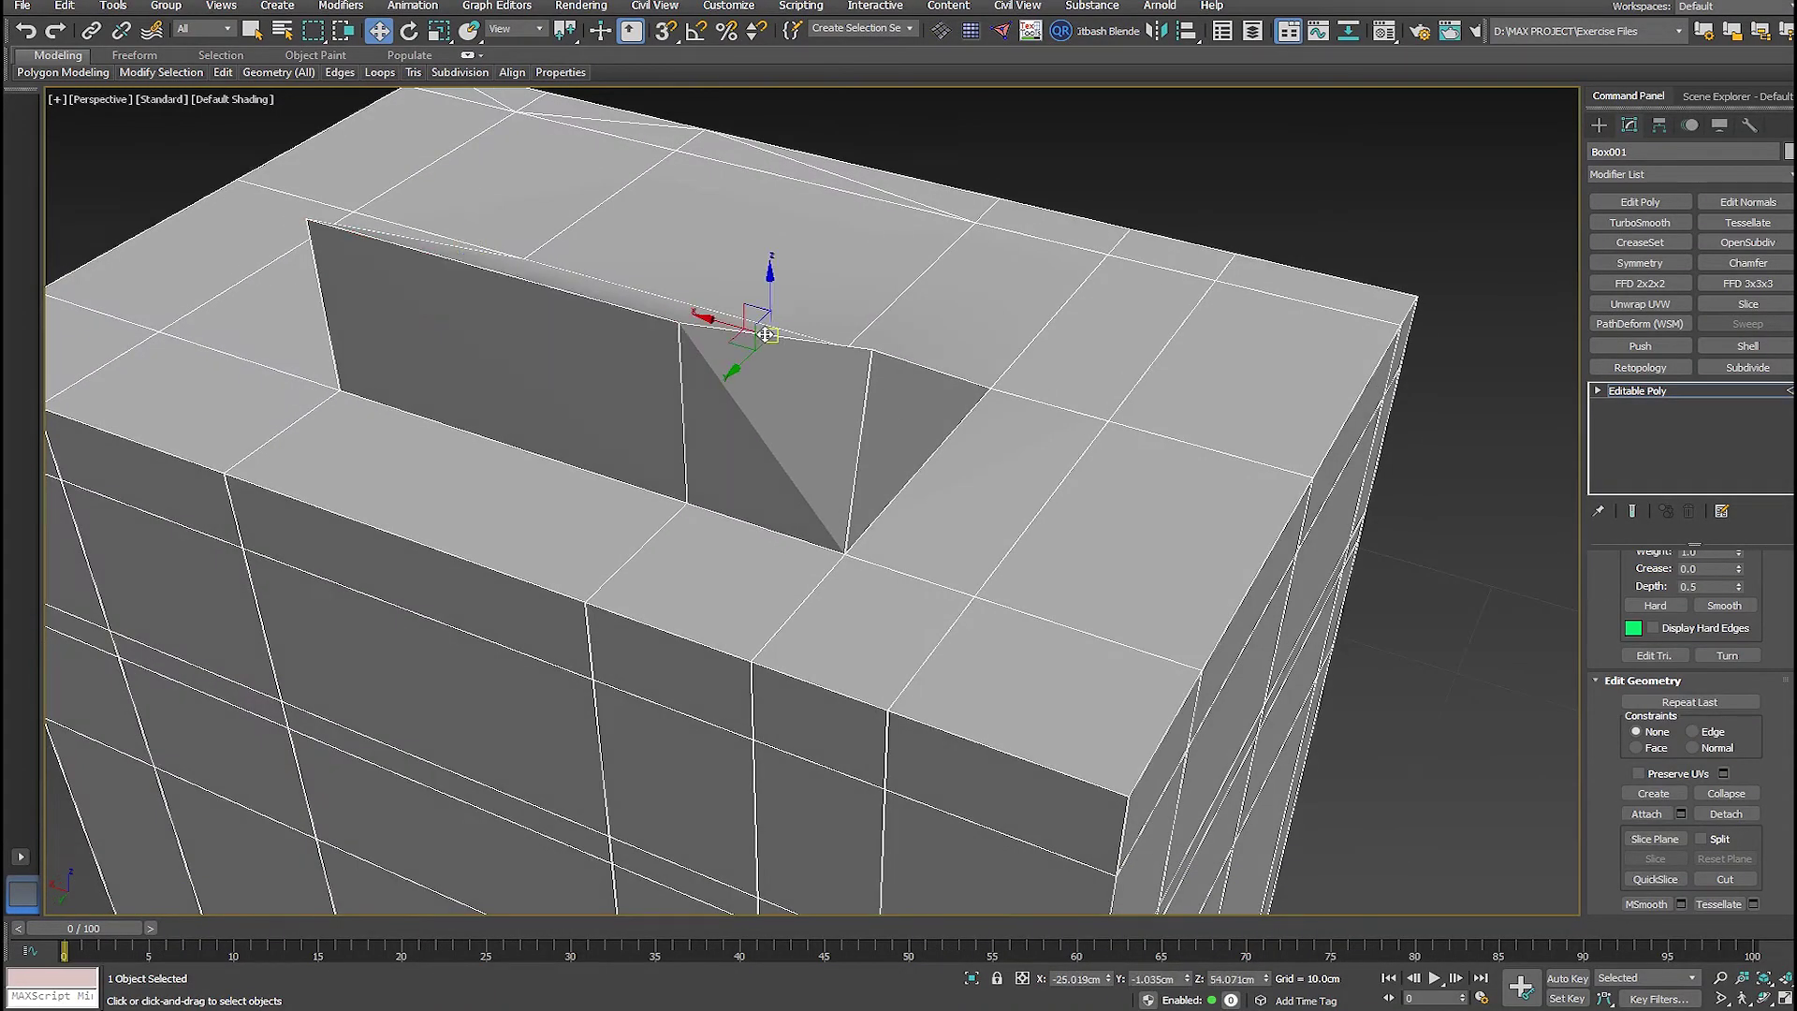
scroll(704, 407, down, 4)
scroll(704, 408, down, 4)
alt+middle_drag(704, 407, 501, 402)
scroll(655, 402, up, 4)
scroll(786, 496, down, 1)
alt+middle_drag(786, 496, 668, 508)
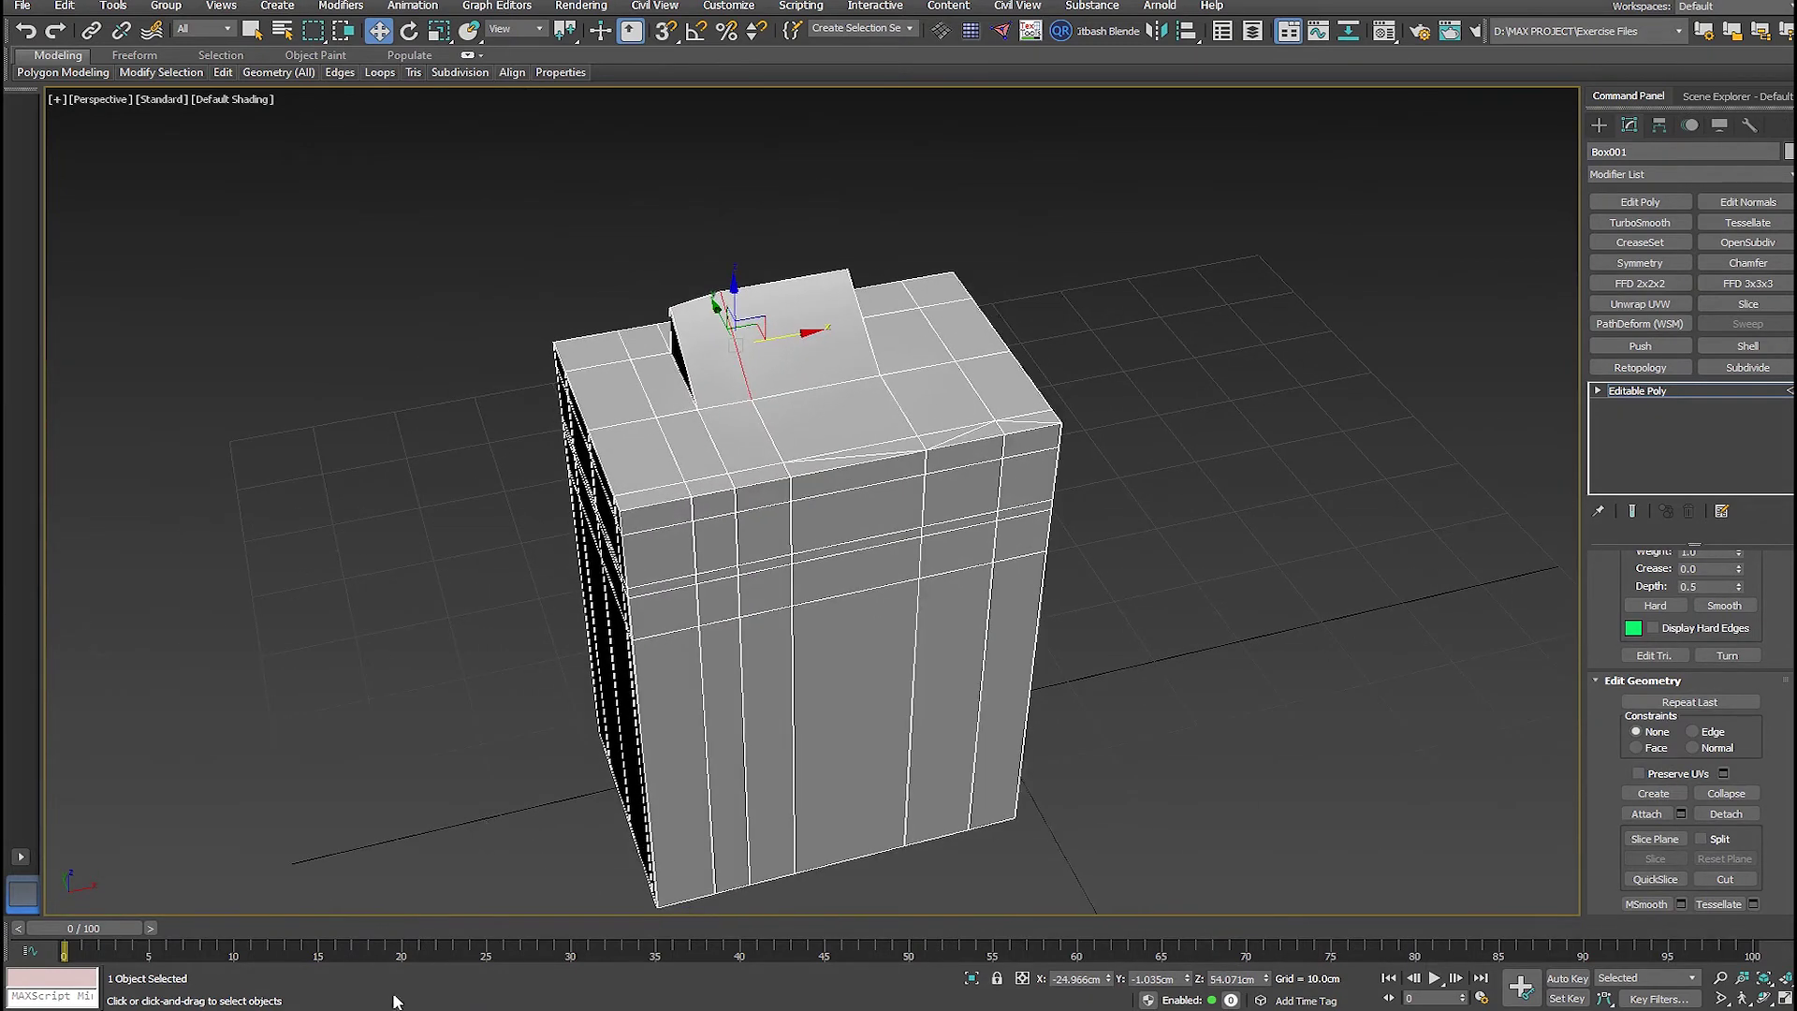
- Switch to the browser page adriancgmask.com/advanced-shortcuts-for-3dmodeling and find the SIDE VIEW button list and its Razer keymap image
click(226, 1009)
scroll(570, 446, down, 5)
scroll(571, 445, up, 3)
scroll(575, 453, down, 3)
scroll(599, 464, up, 3)
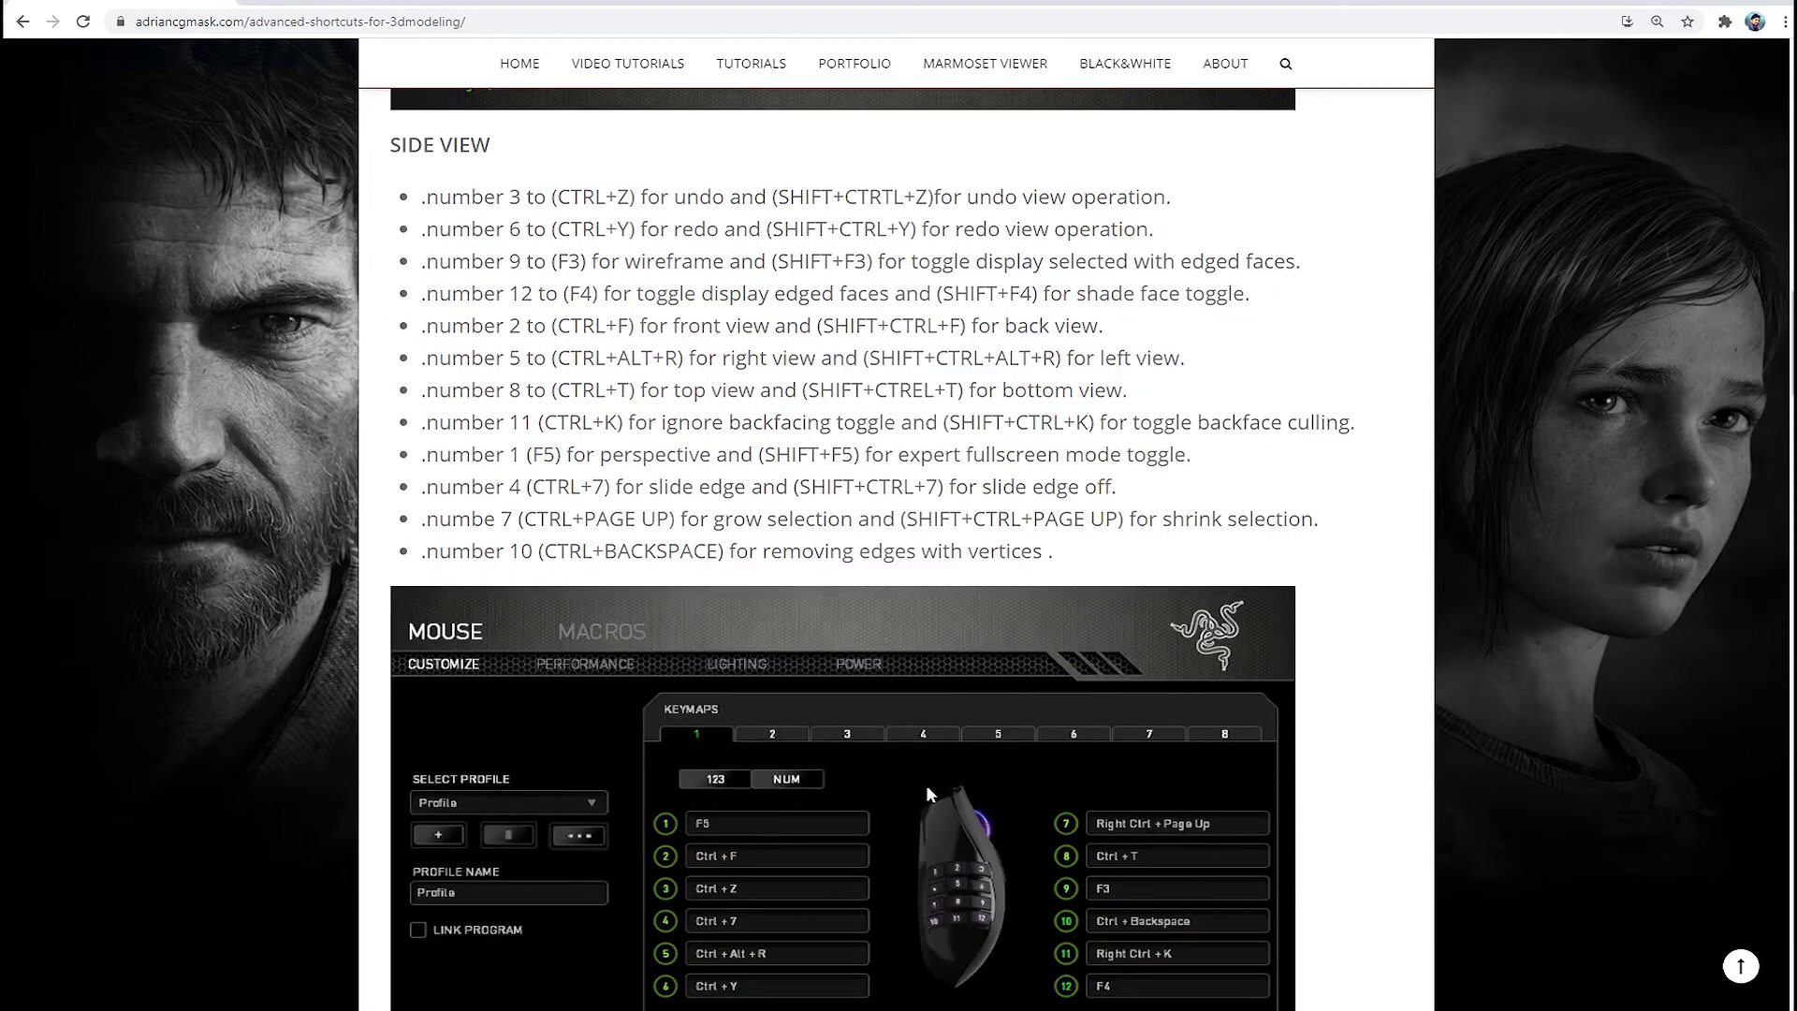
scroll(622, 444, up, 1)
scroll(623, 444, down, 4)
scroll(621, 434, up, 3)
scroll(642, 520, up, 3)
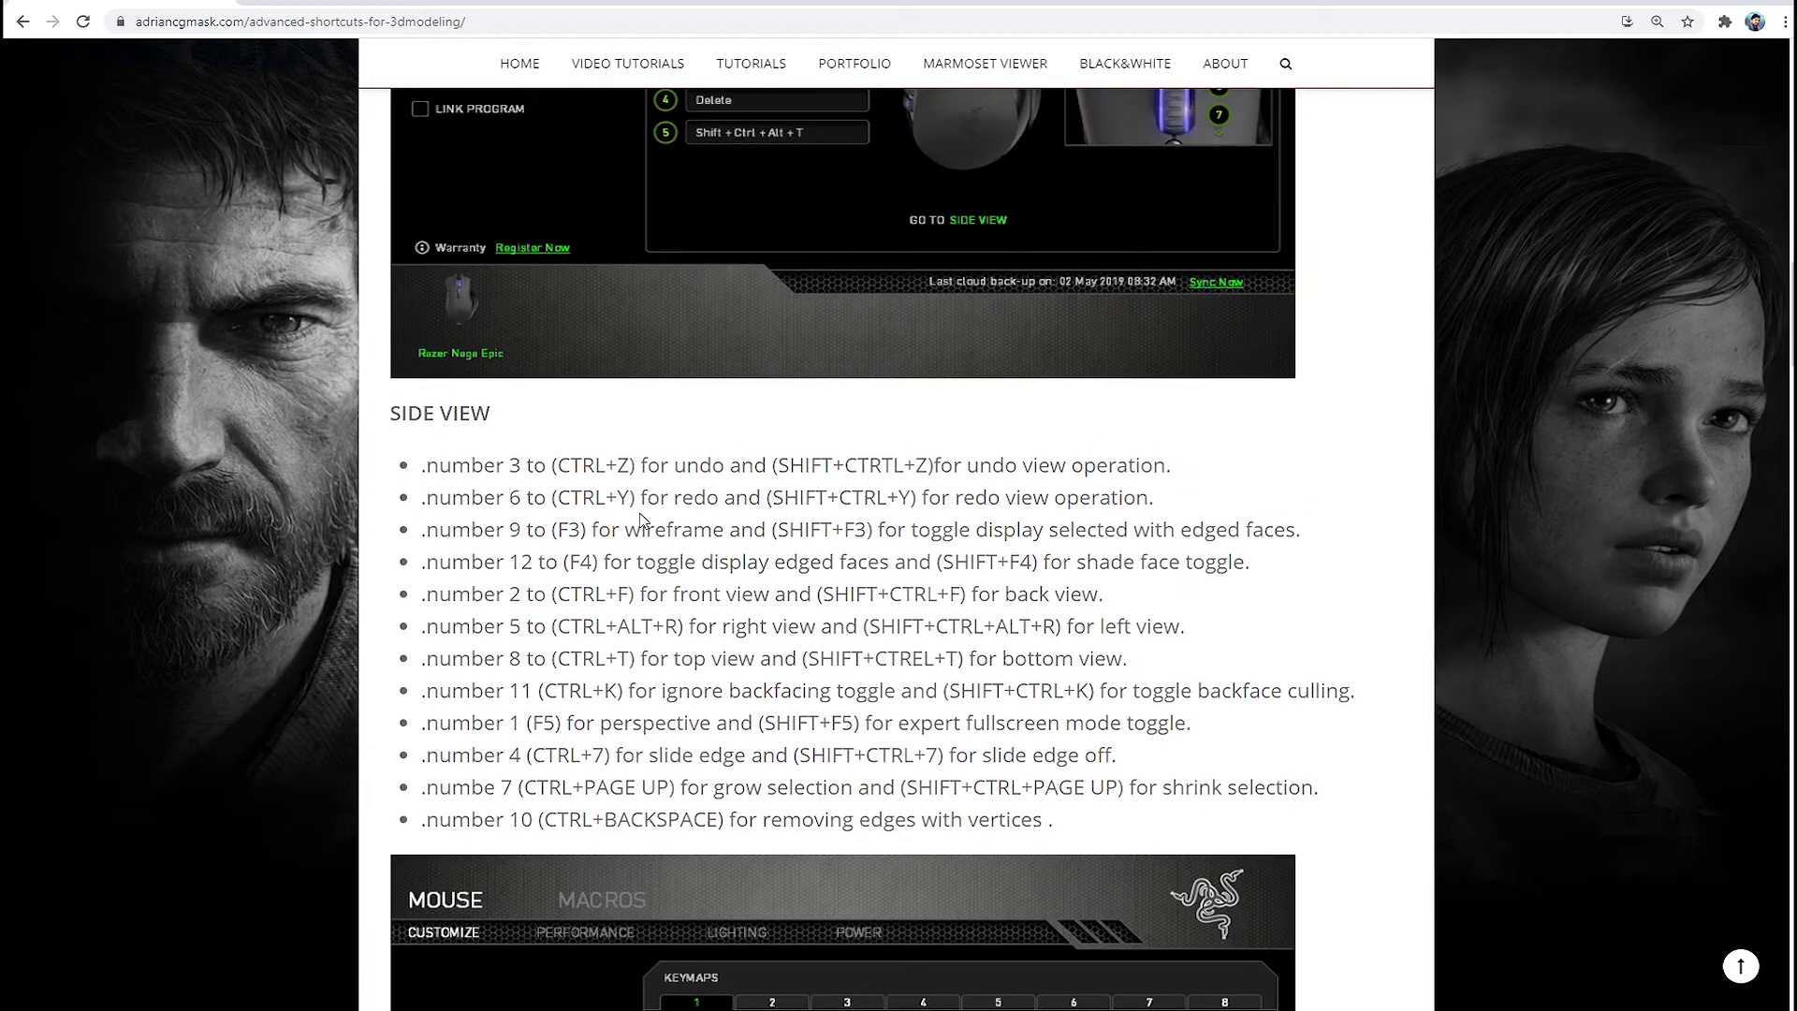
- Review the SIDE VIEW shortcut list from undo and redo through removing edges with vertices
scroll(802, 481, down, 1)
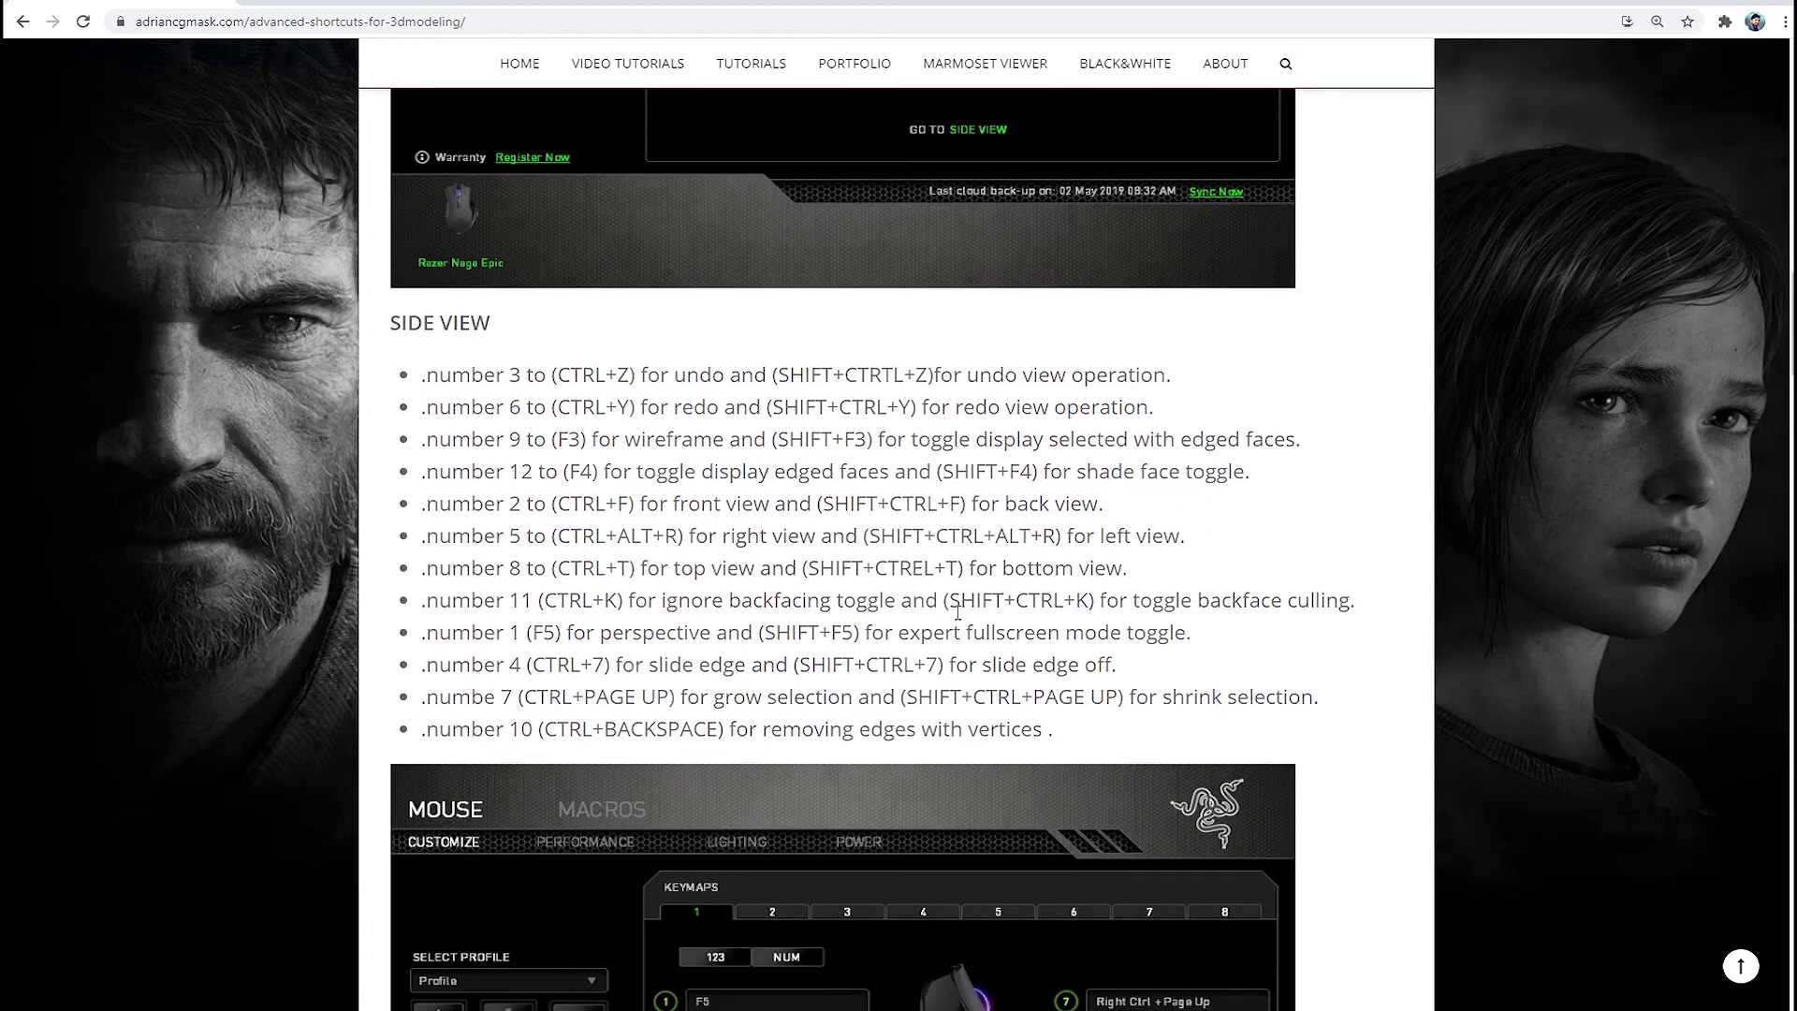
scroll(957, 613, down, 1)
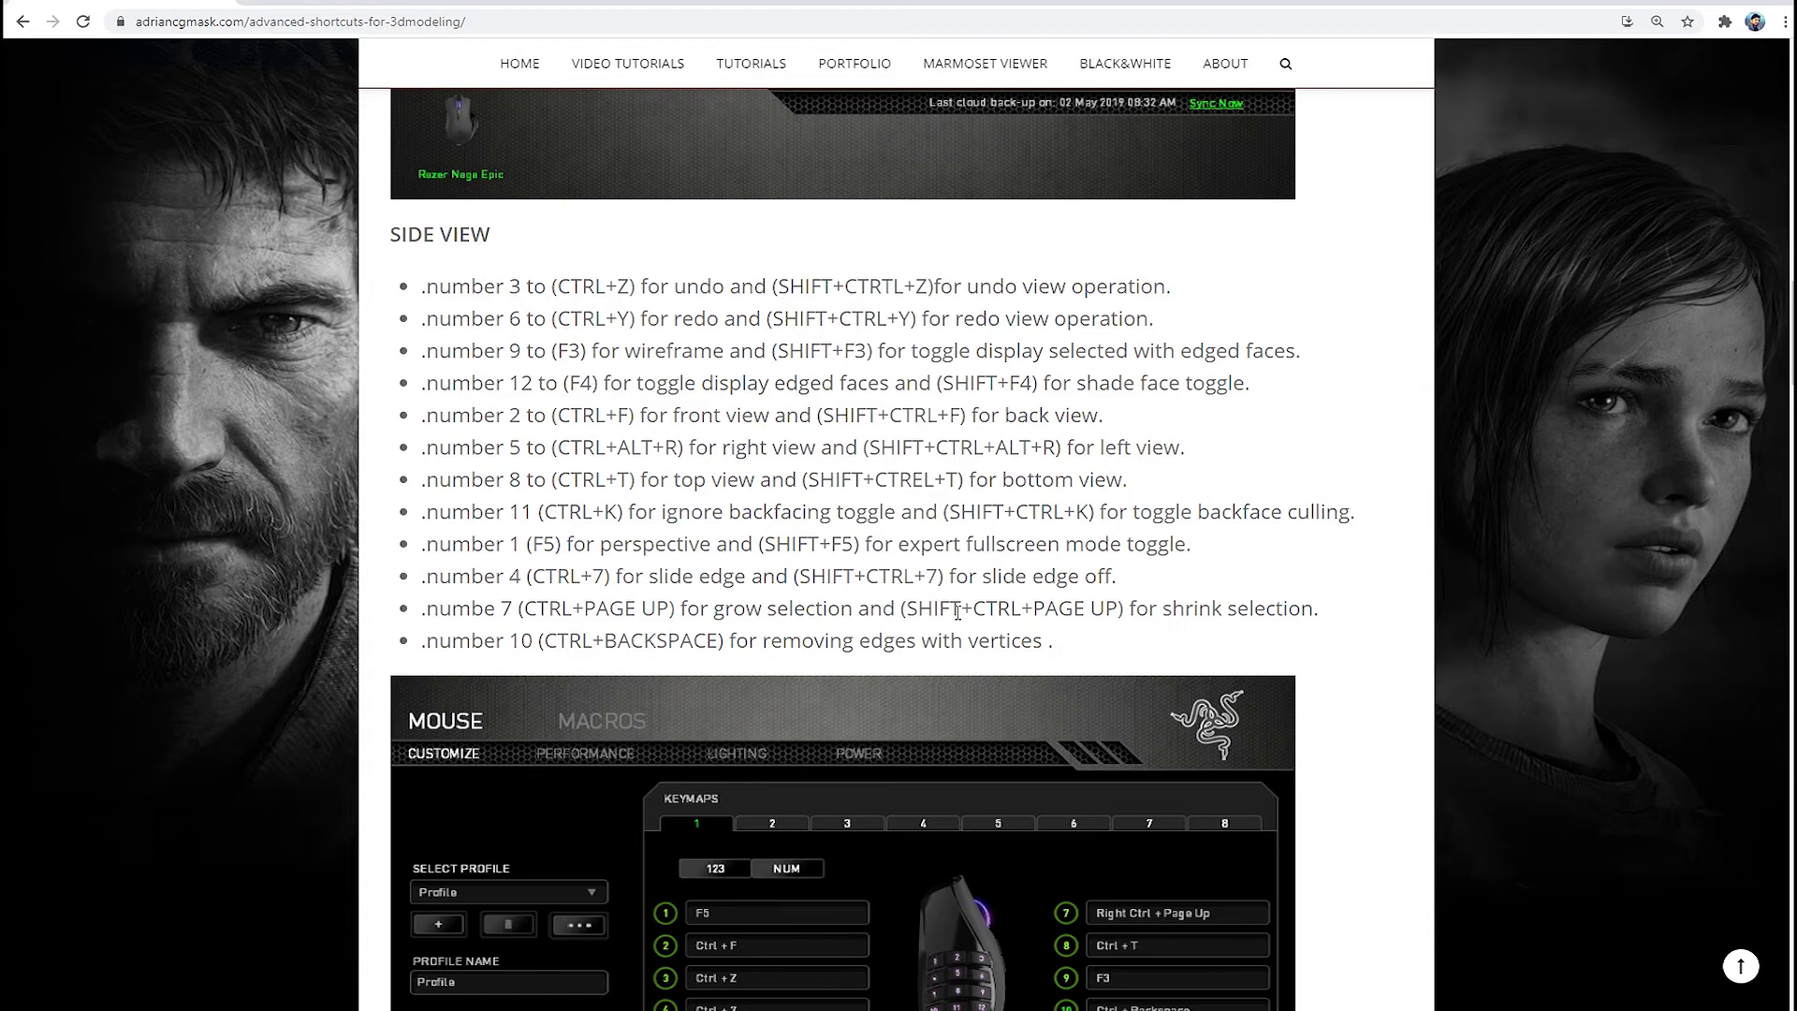
scroll(957, 613, up, 2)
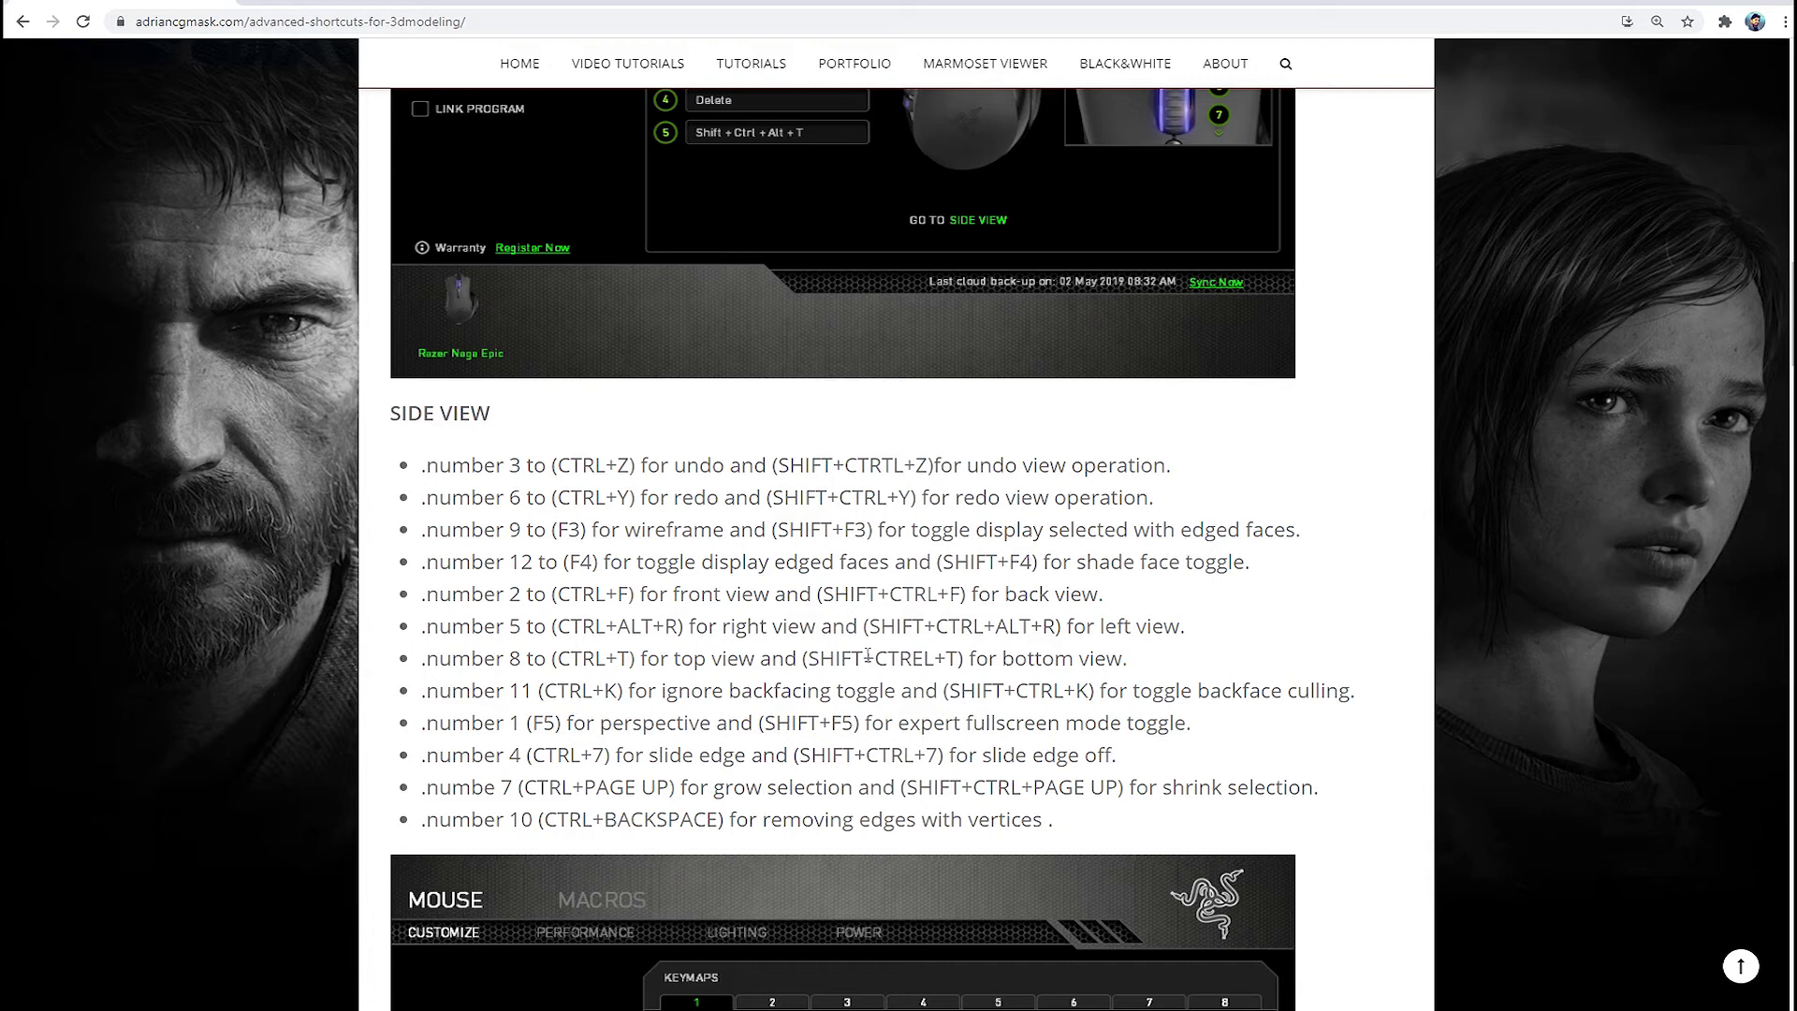
scroll(792, 693, up, 2)
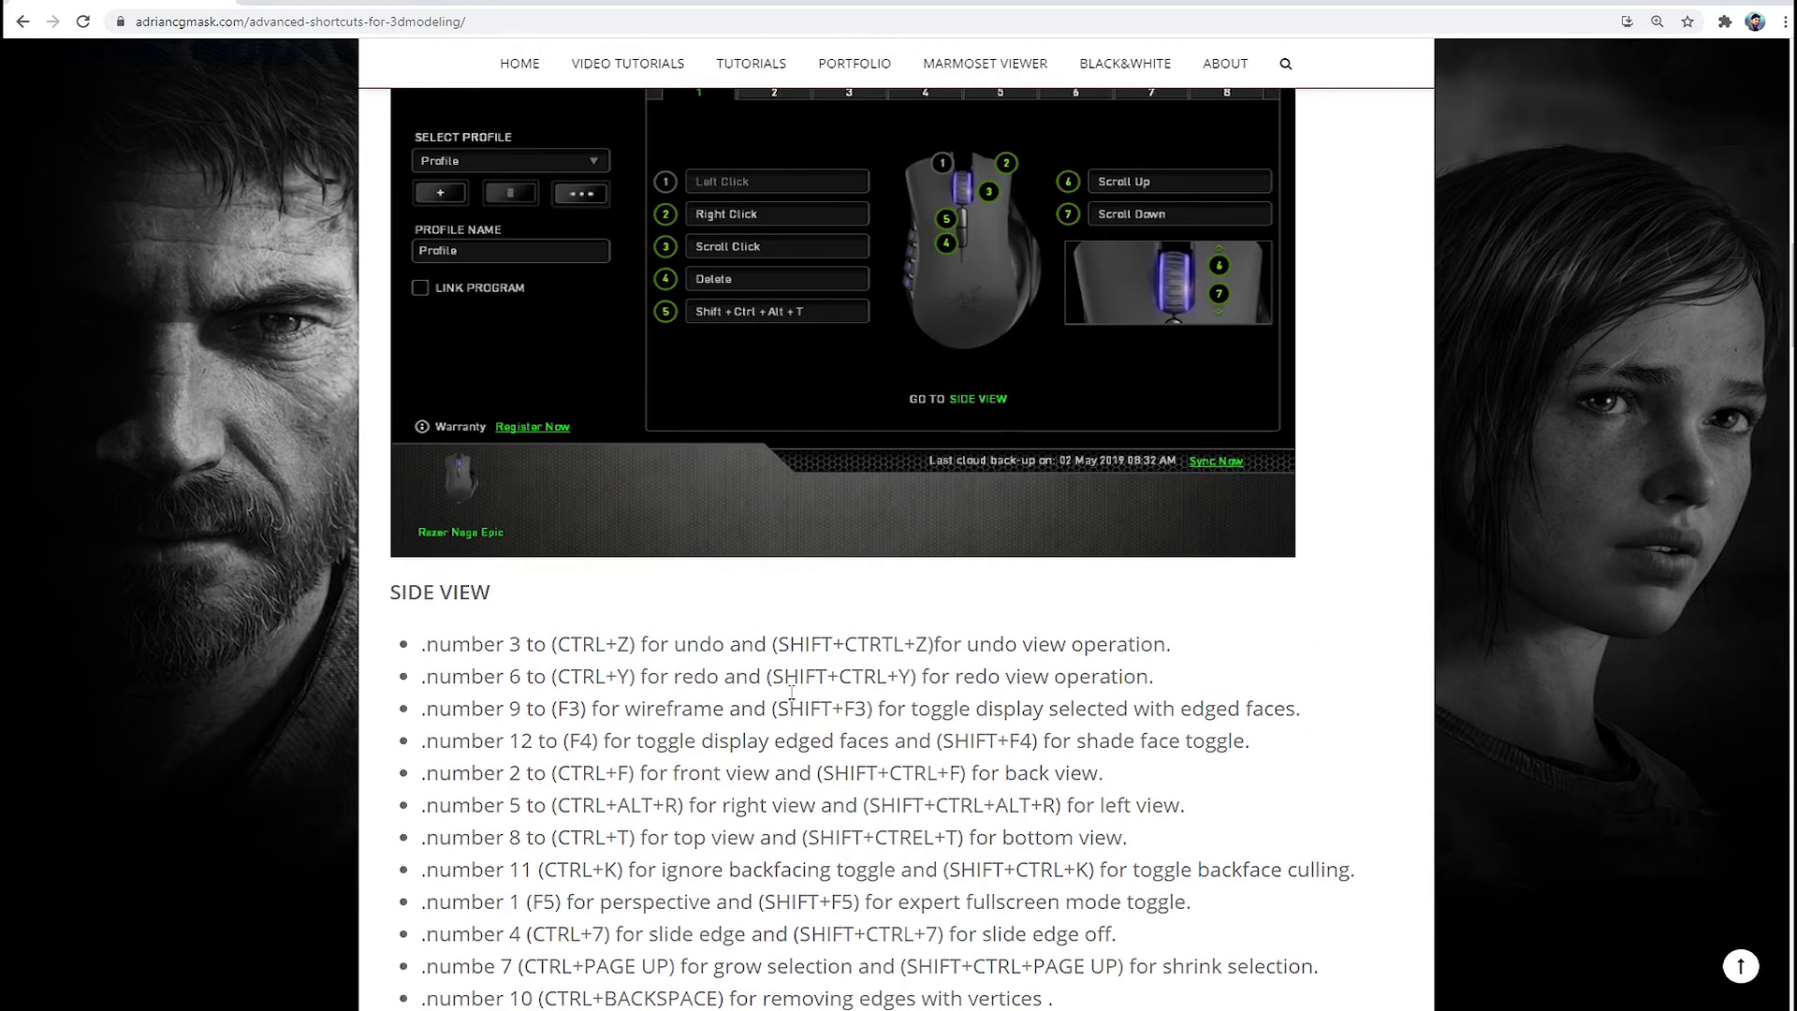
scroll(792, 693, down, 3)
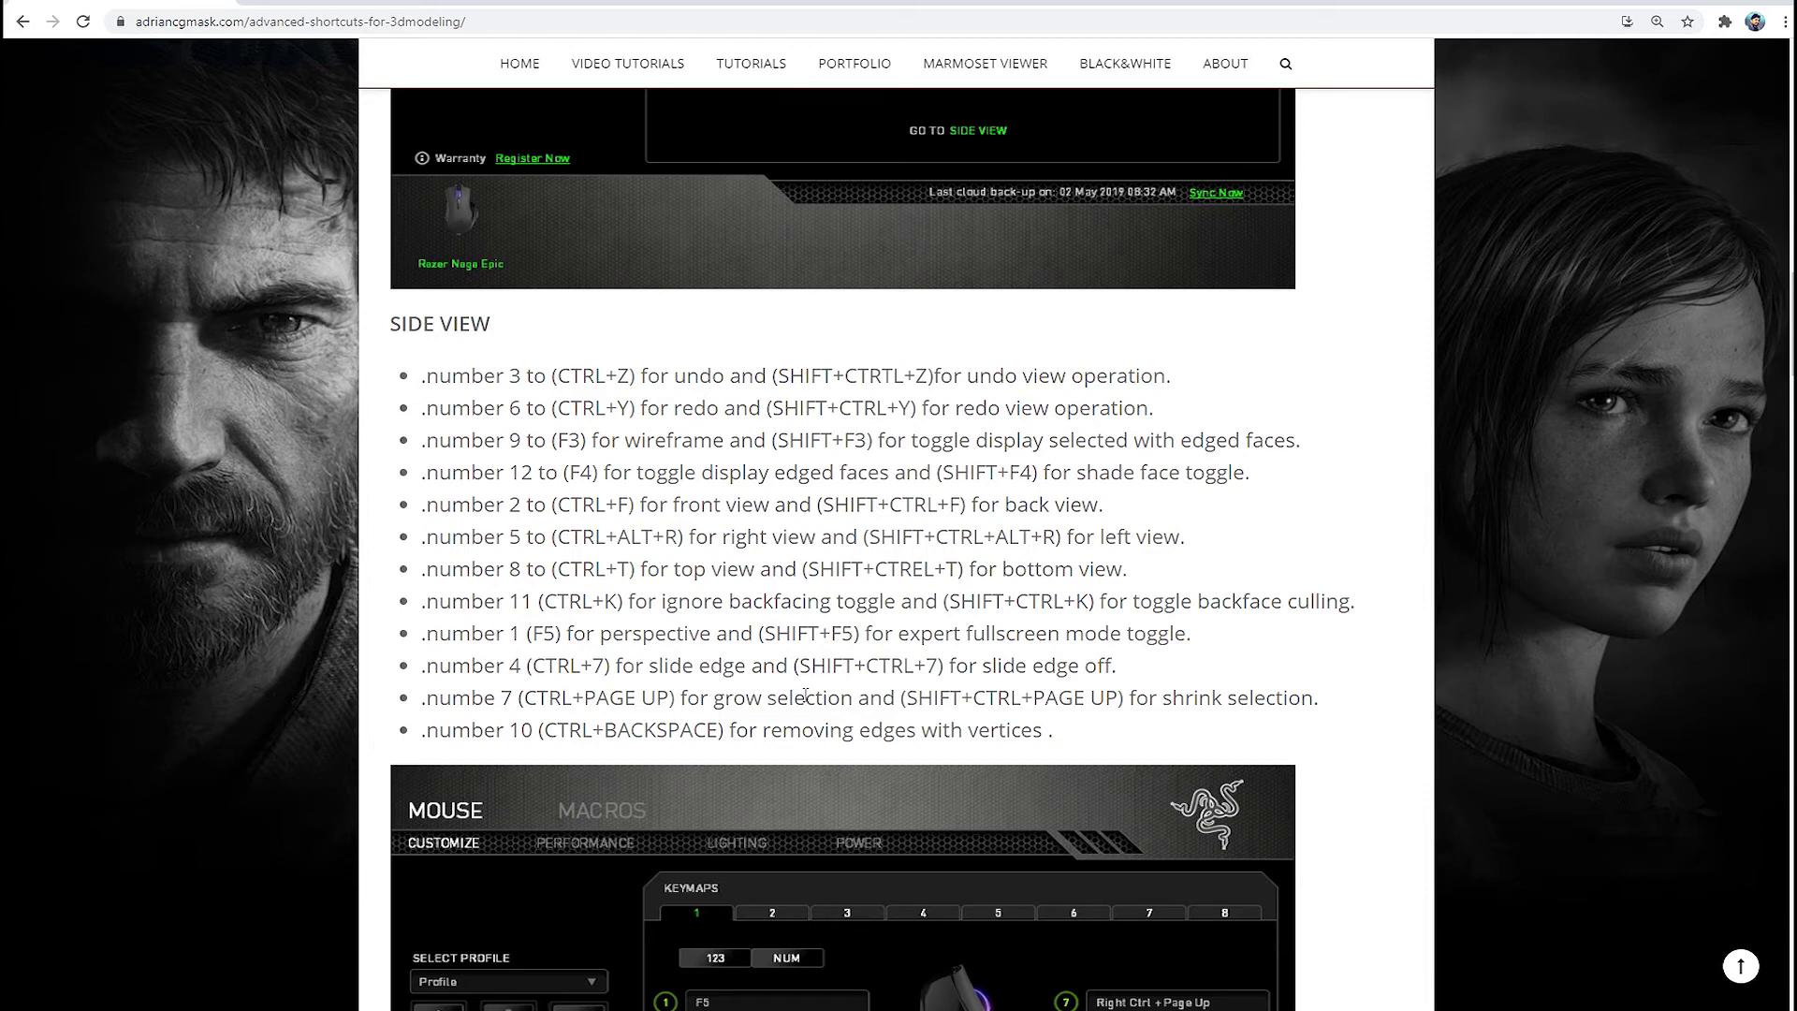
scroll(805, 695, down, 1)
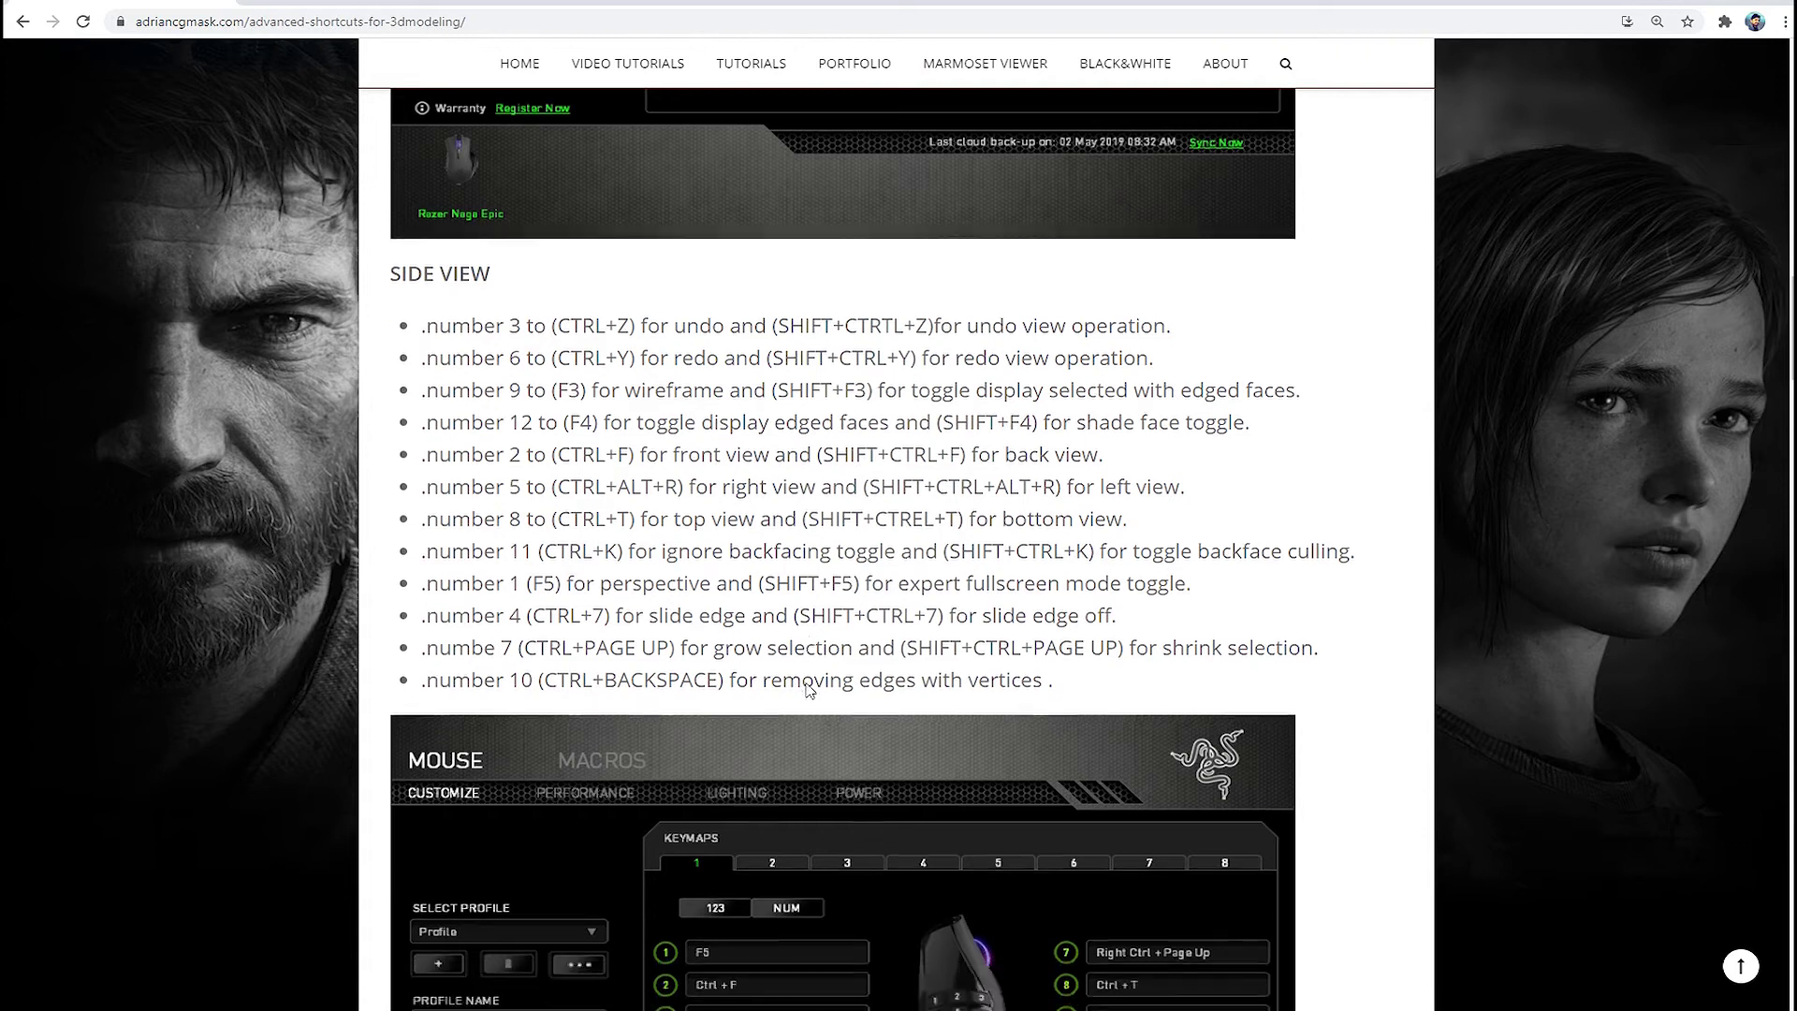
scroll(749, 646, up, 2)
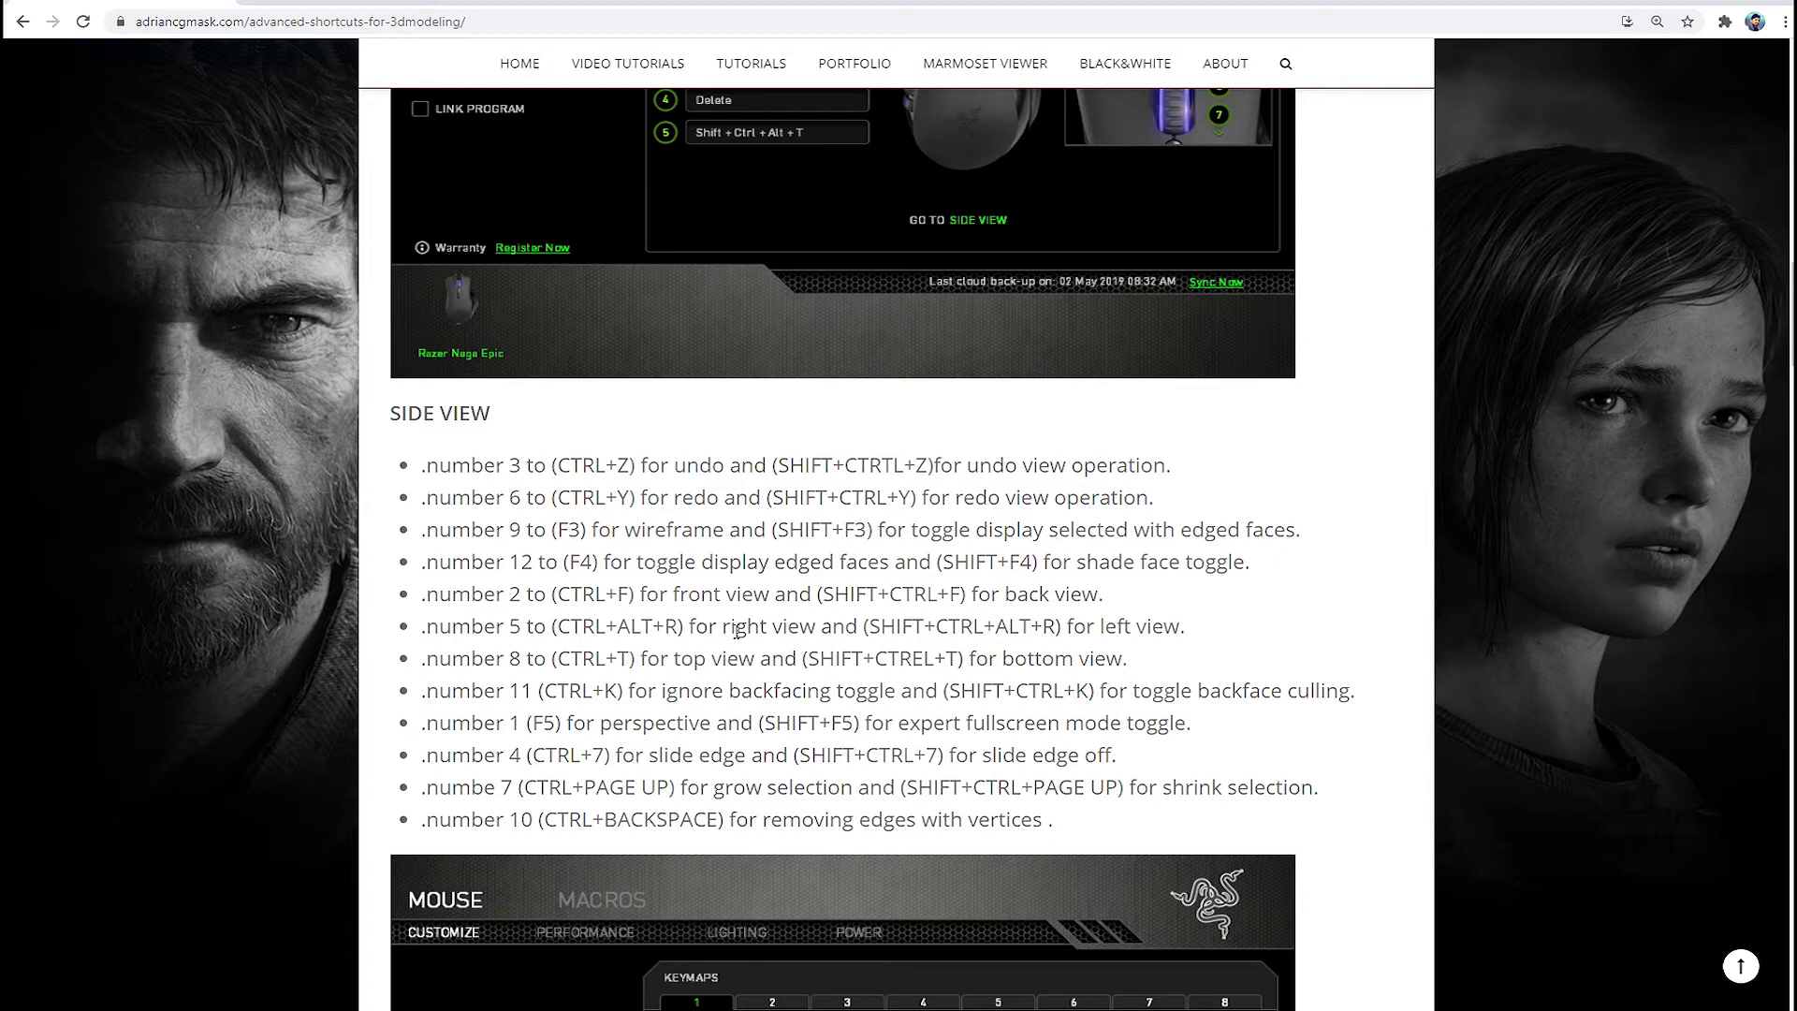
- Find and read the KEYBOARD SHORTCUTS FOR 3DS MAX list below the Razer keymap image
scroll(737, 633, down, 5)
scroll(737, 633, down, 8)
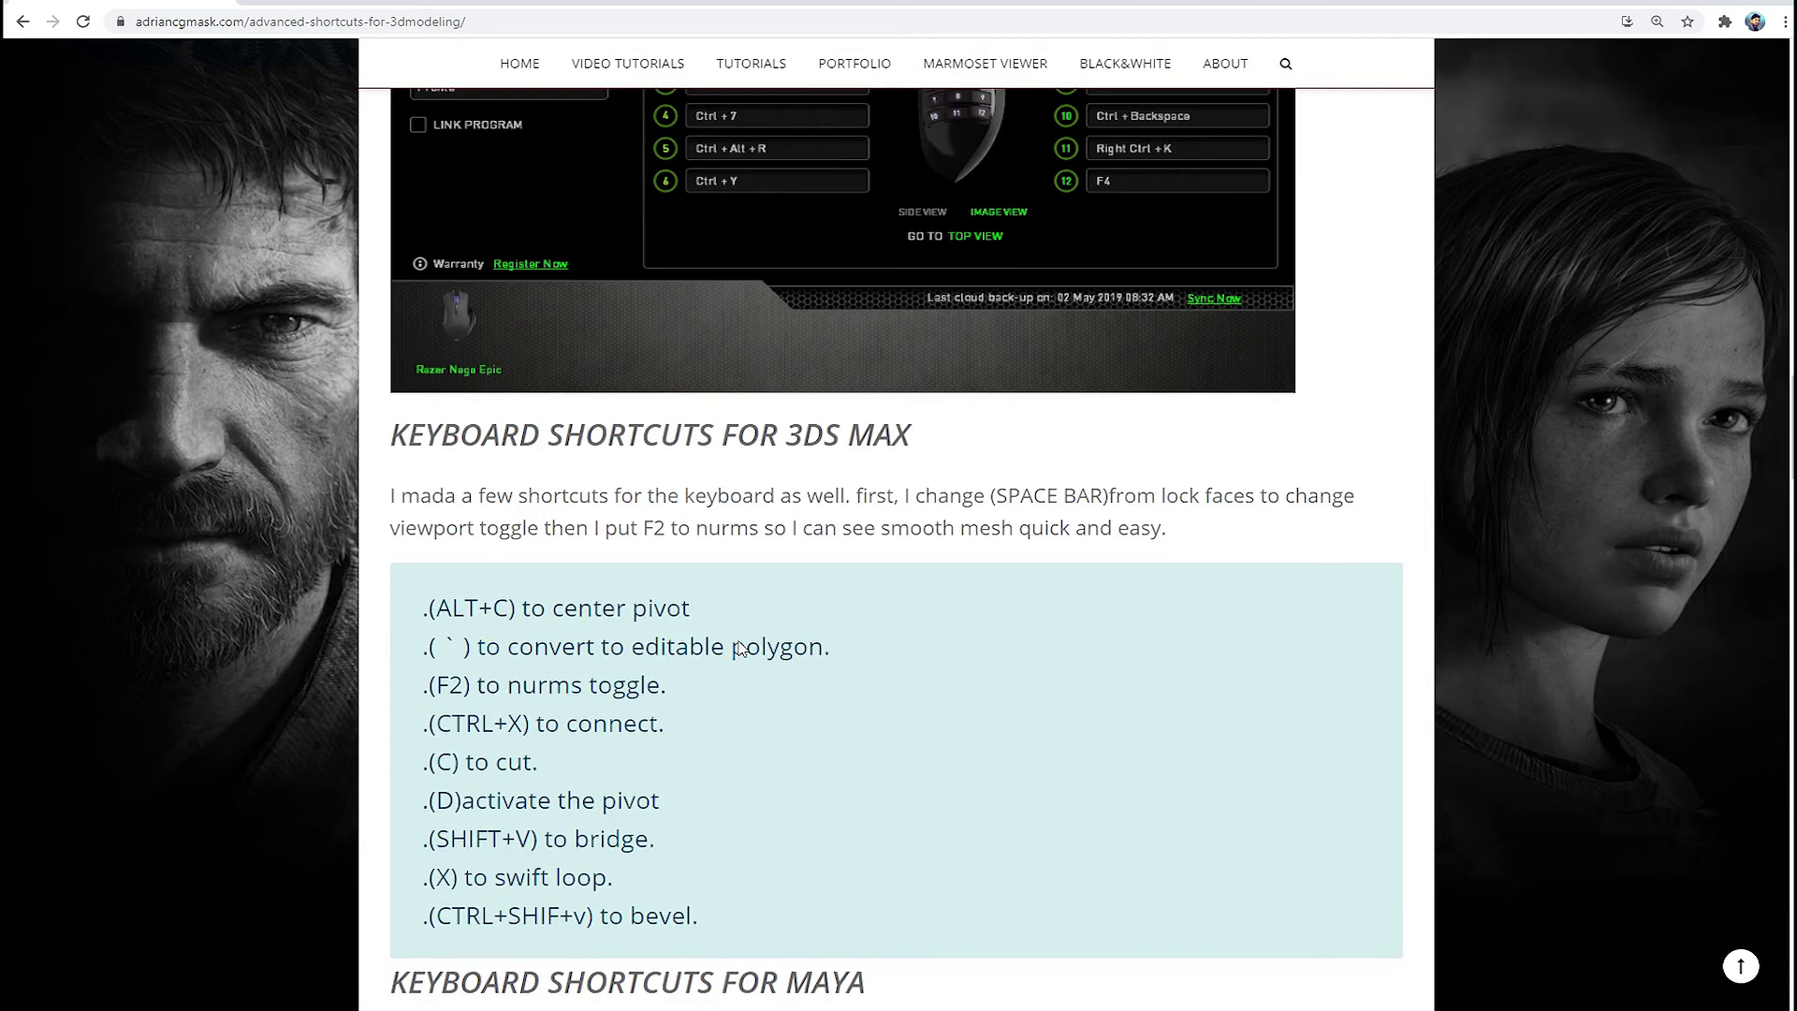
scroll(739, 642, up, 2)
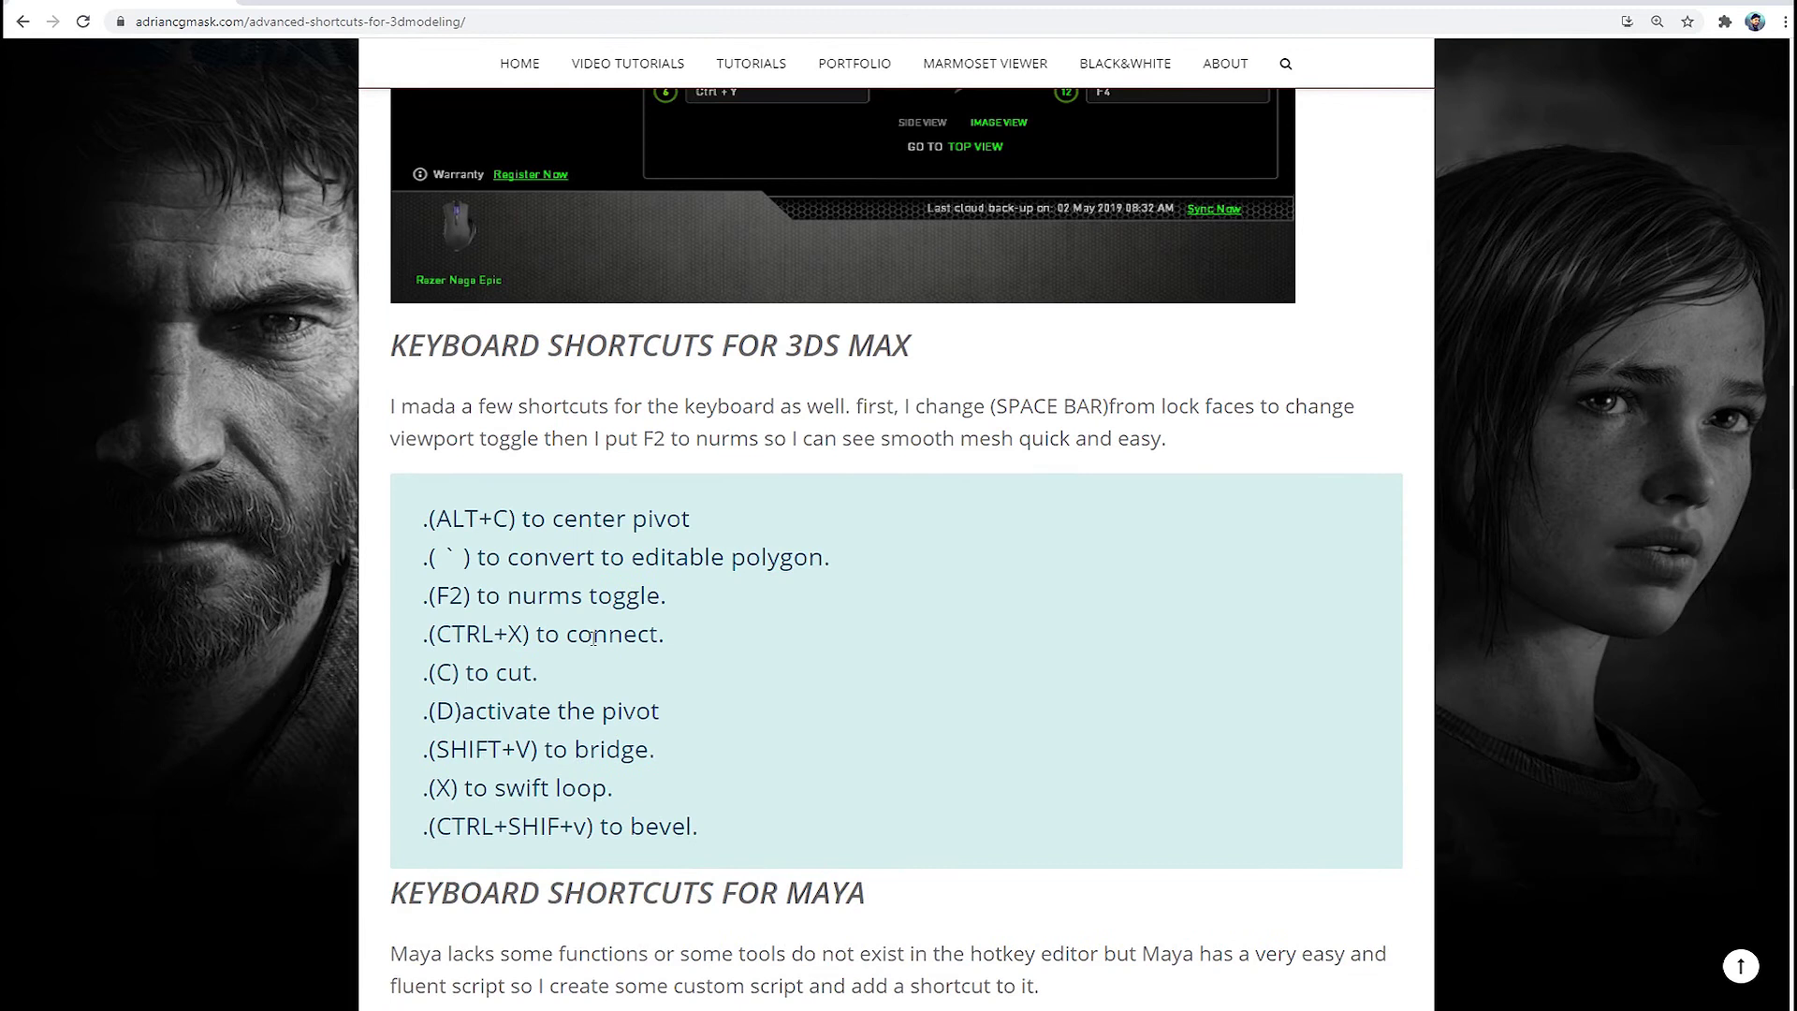
scroll(720, 604, up, 1)
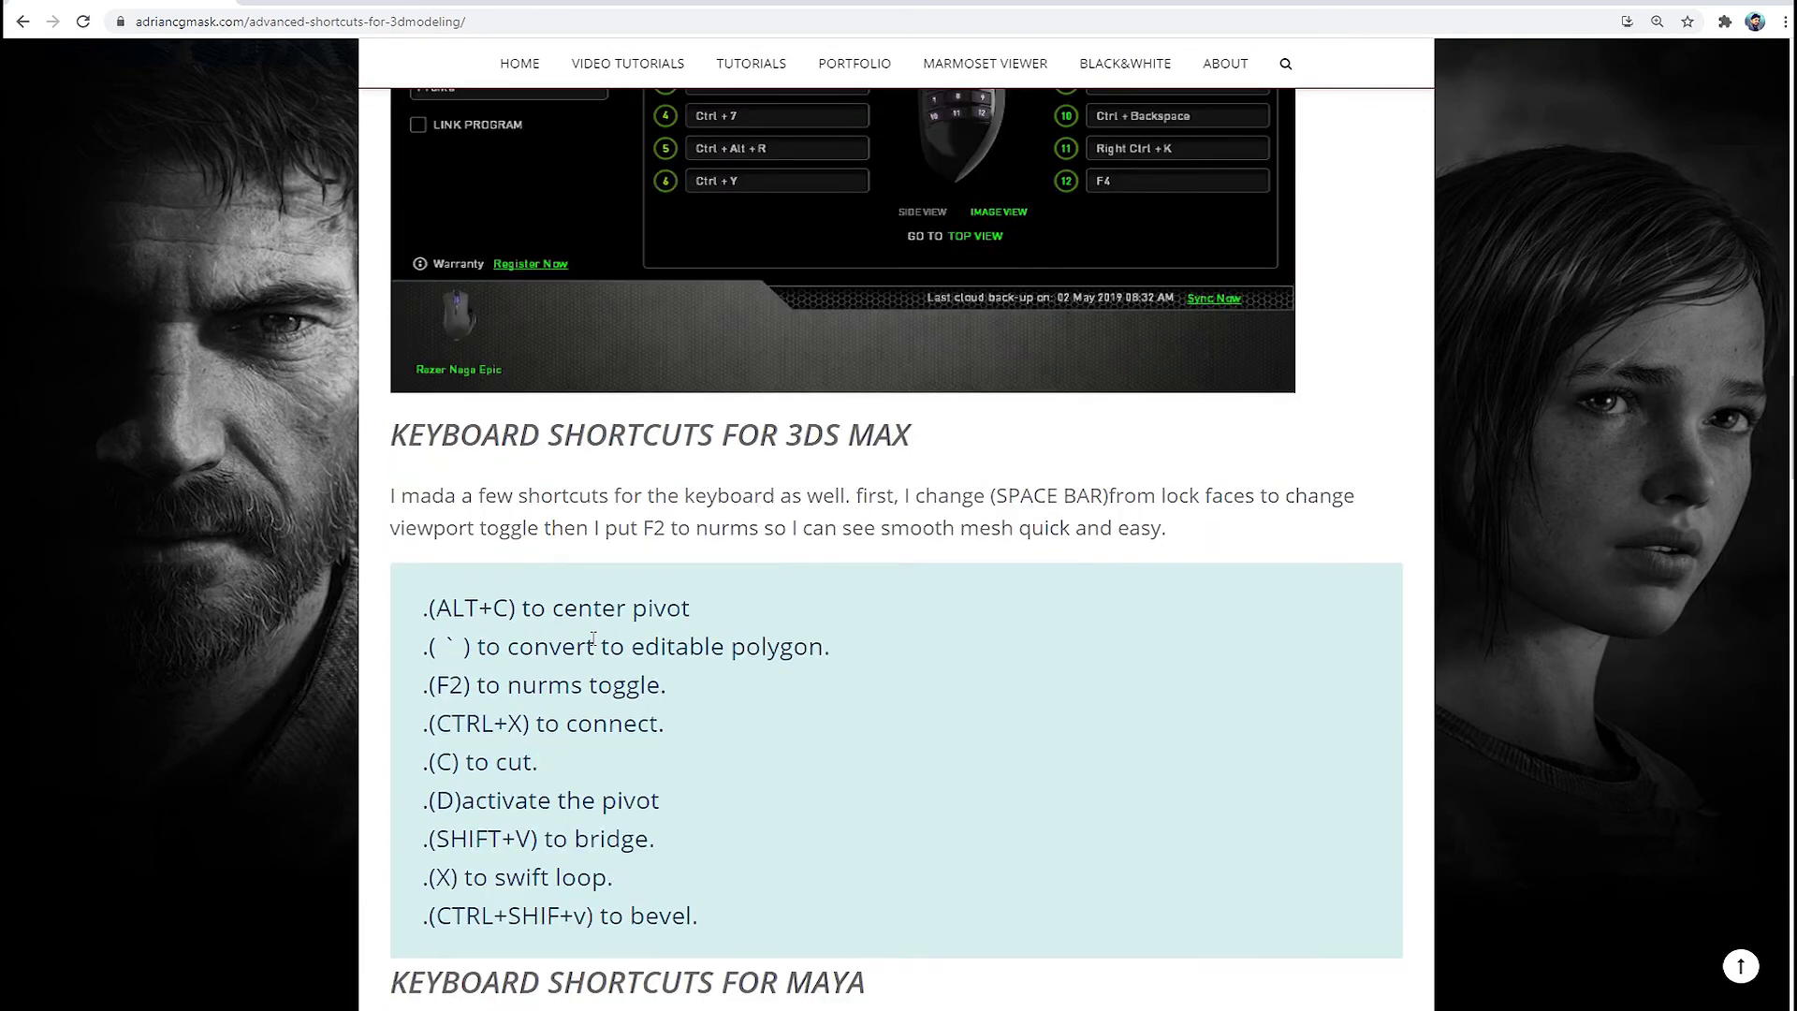
scroll(593, 639, down, 5)
scroll(582, 648, up, 6)
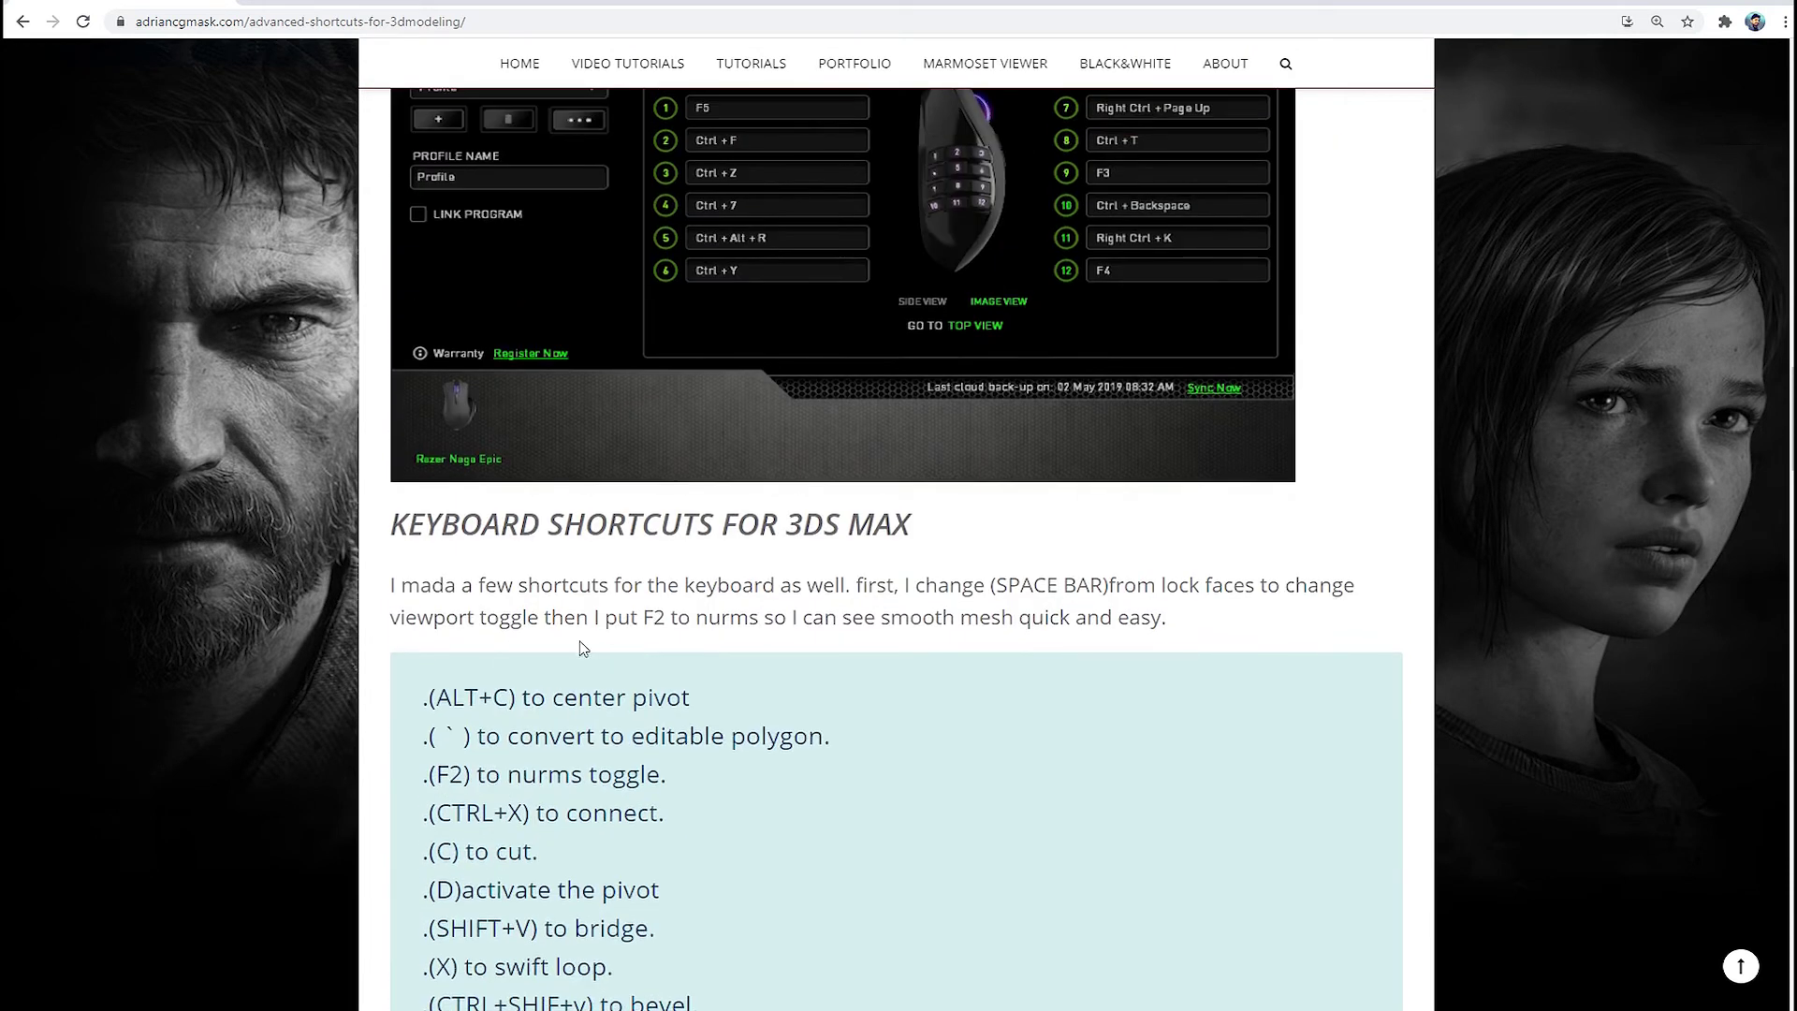
scroll(582, 648, down, 1)
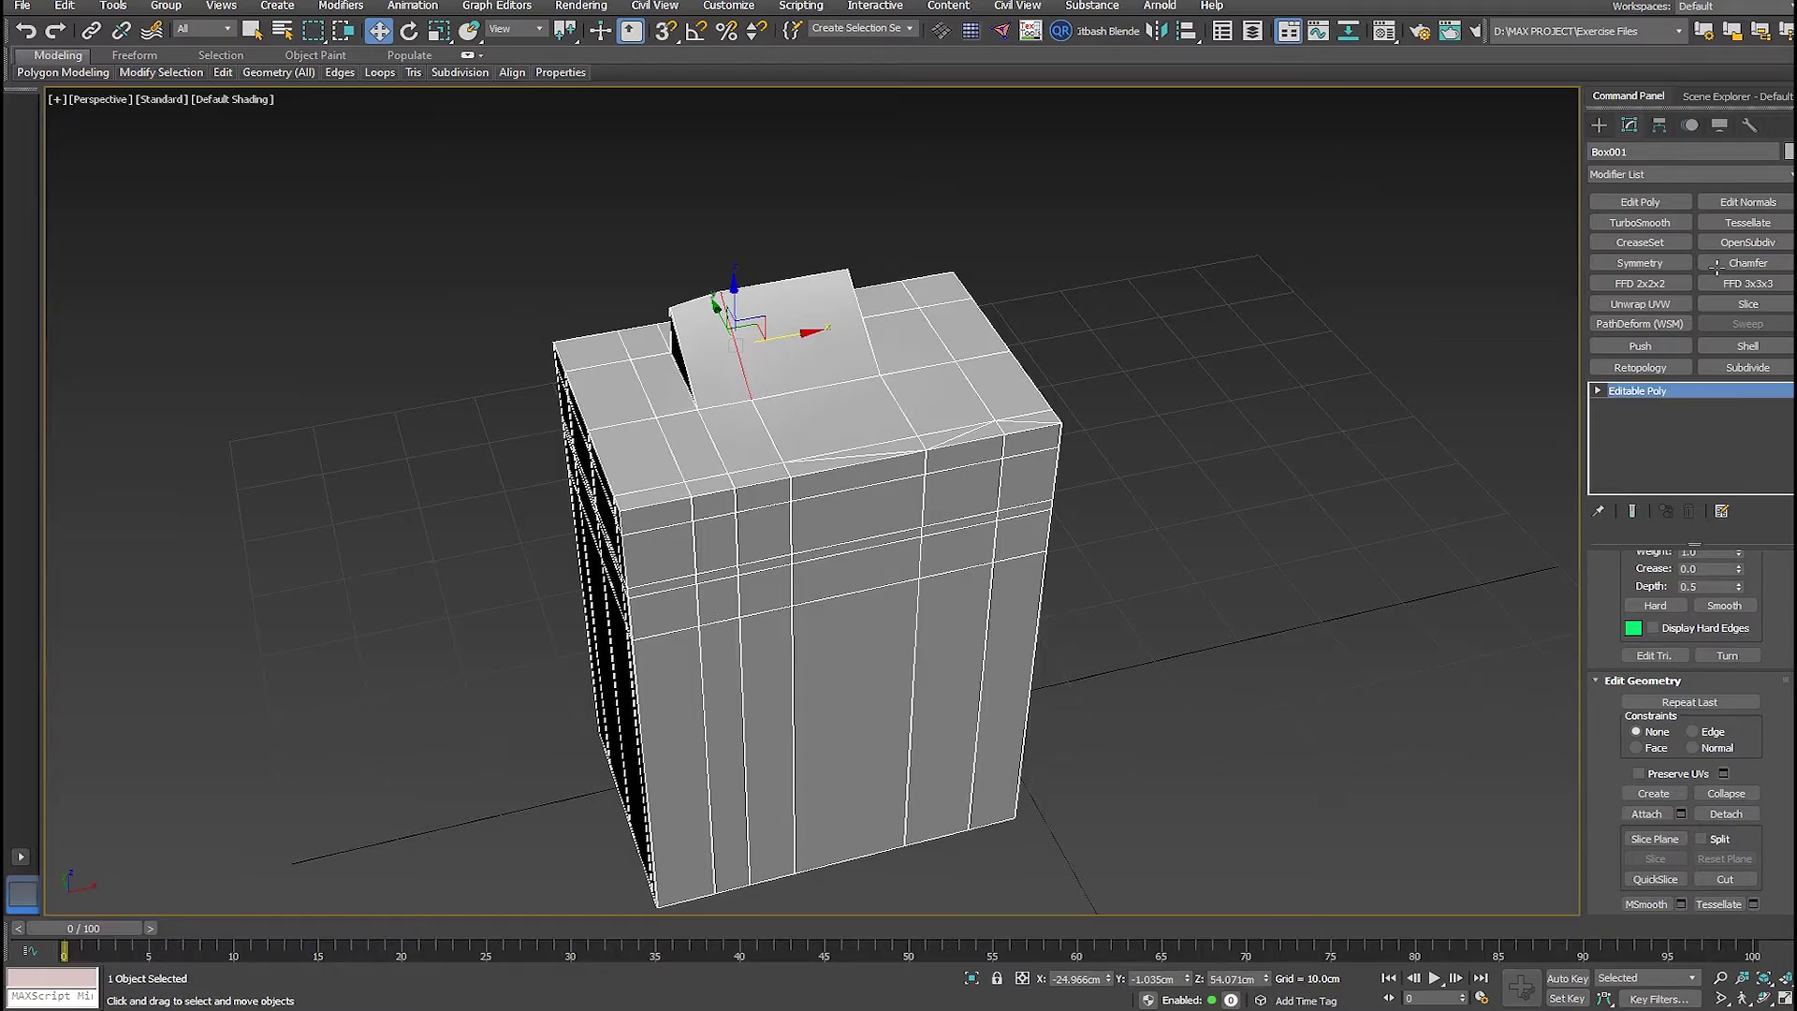
- Switch to 3ds Max, leave the edge level and centre the box's pivot on the object
key(2)
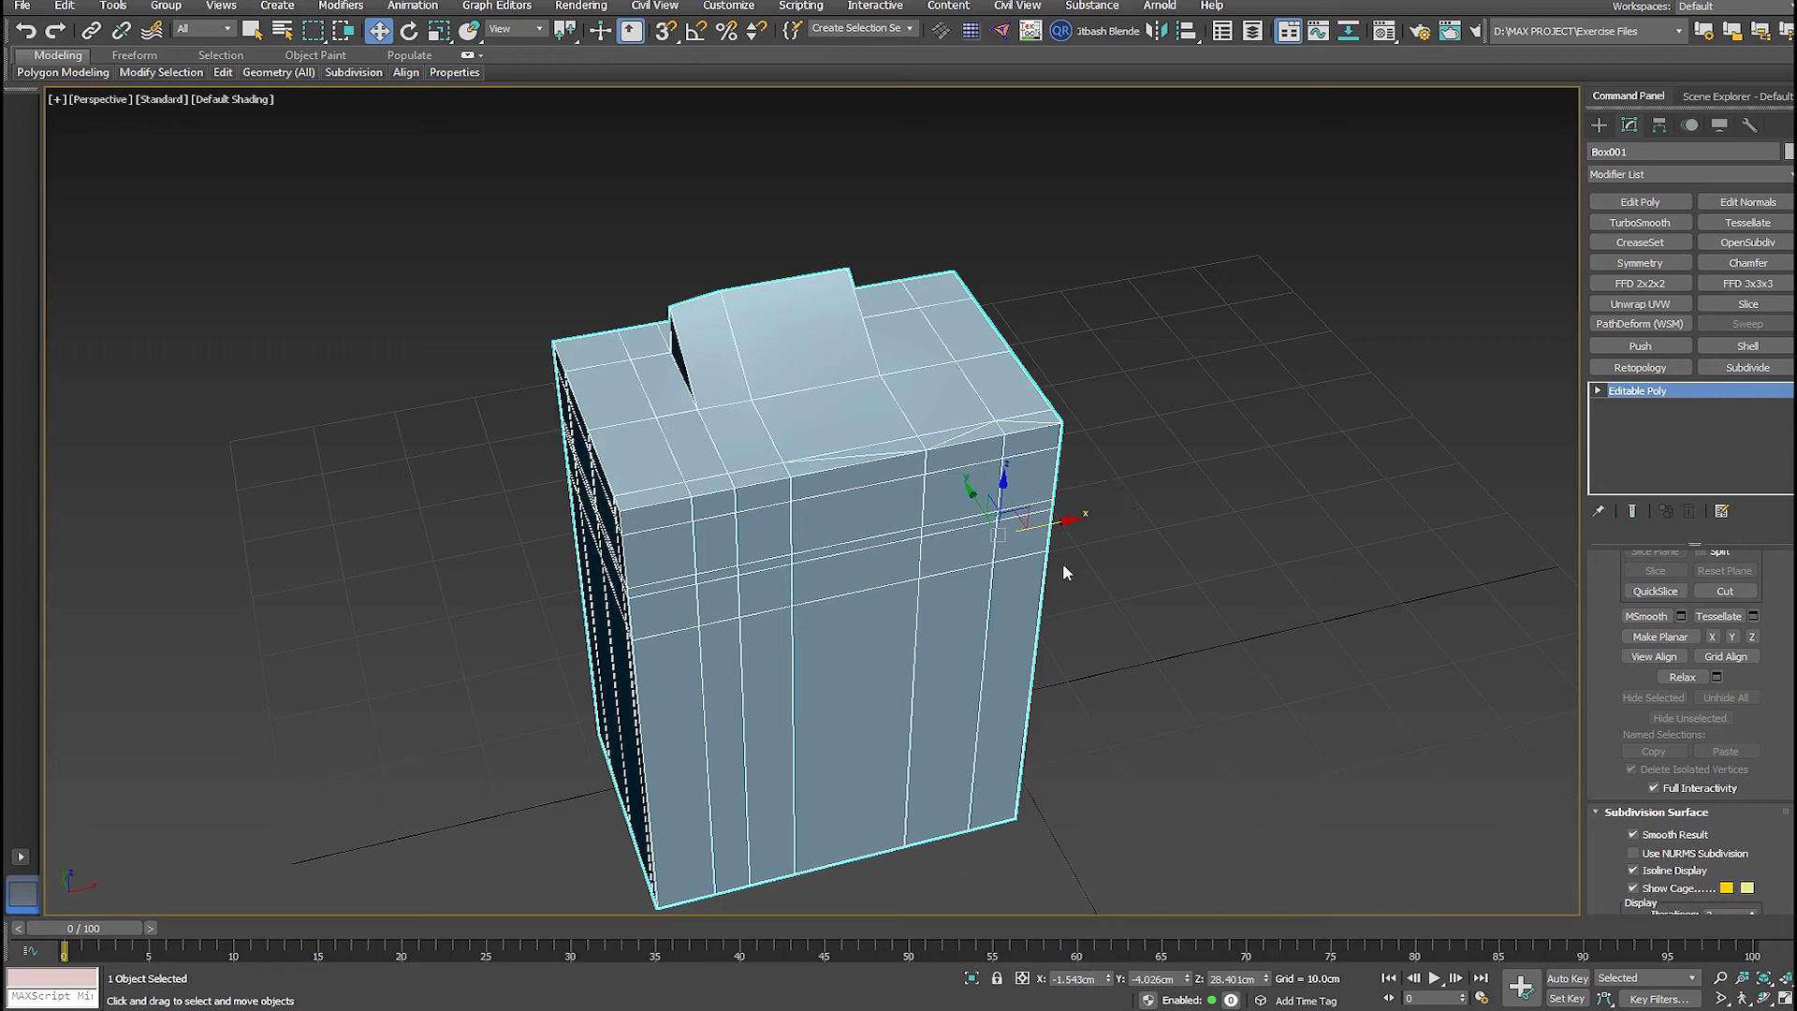
click(1660, 125)
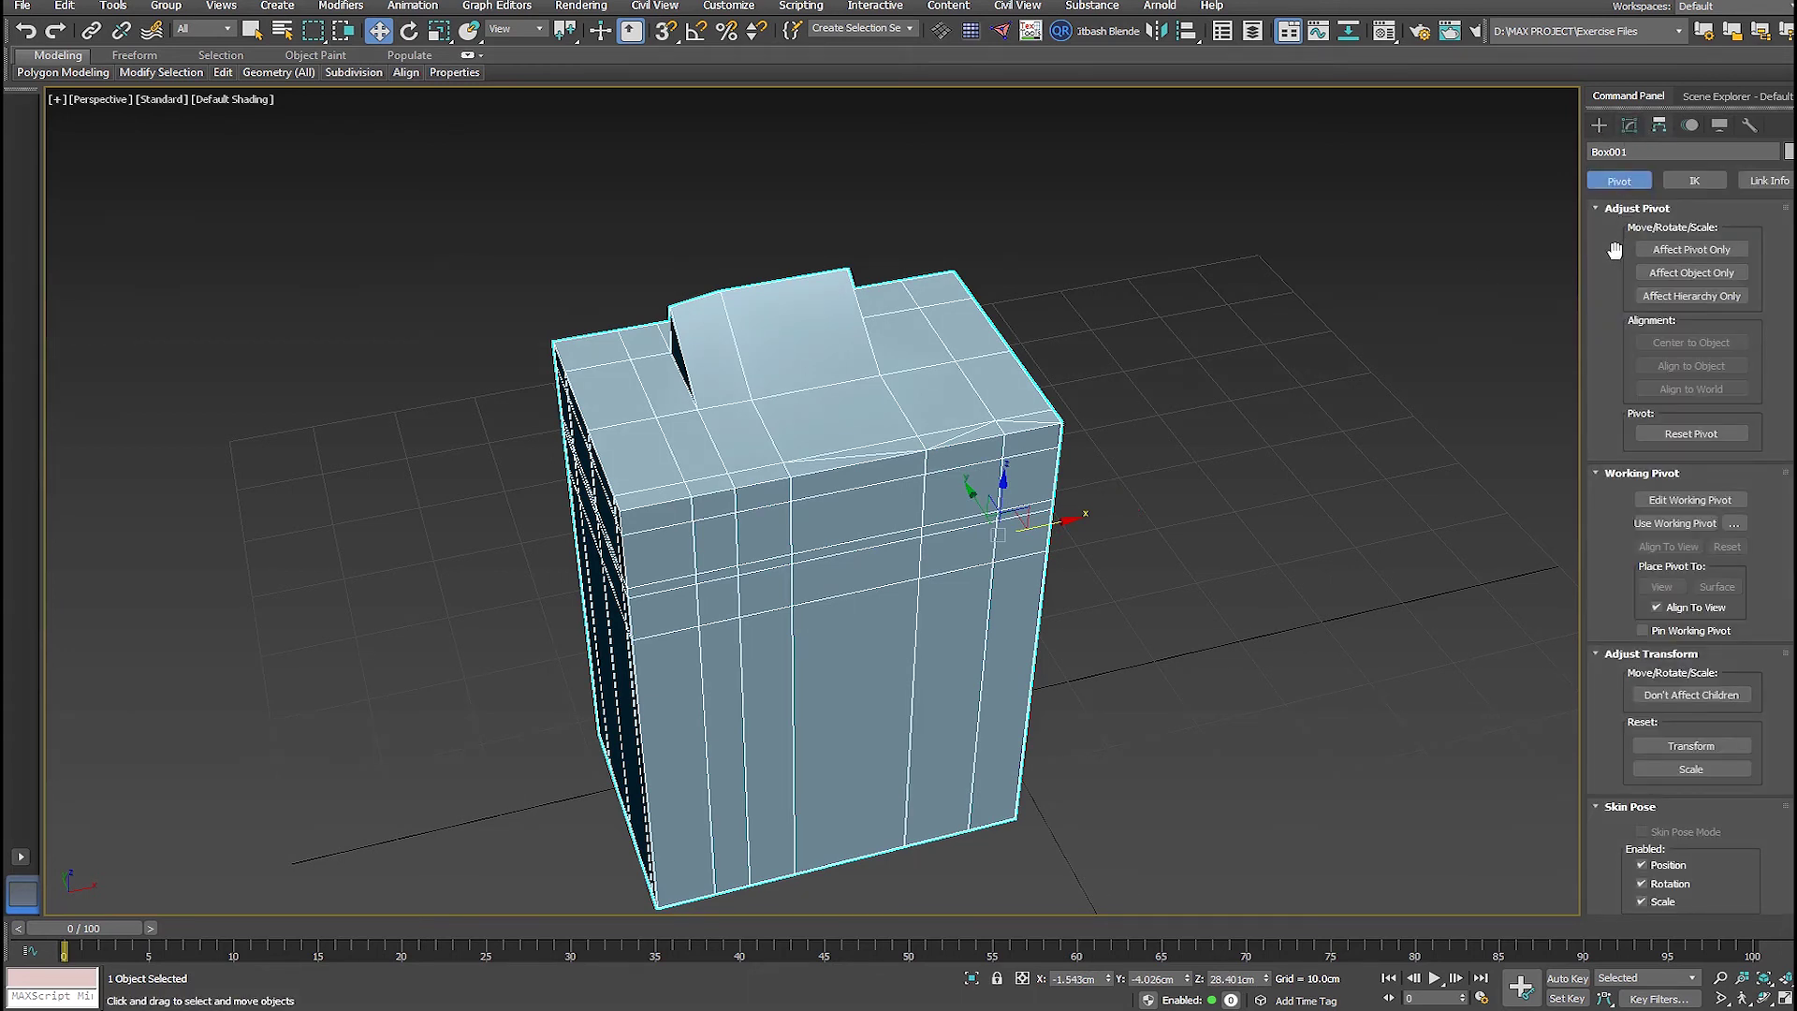
key(alt+c)
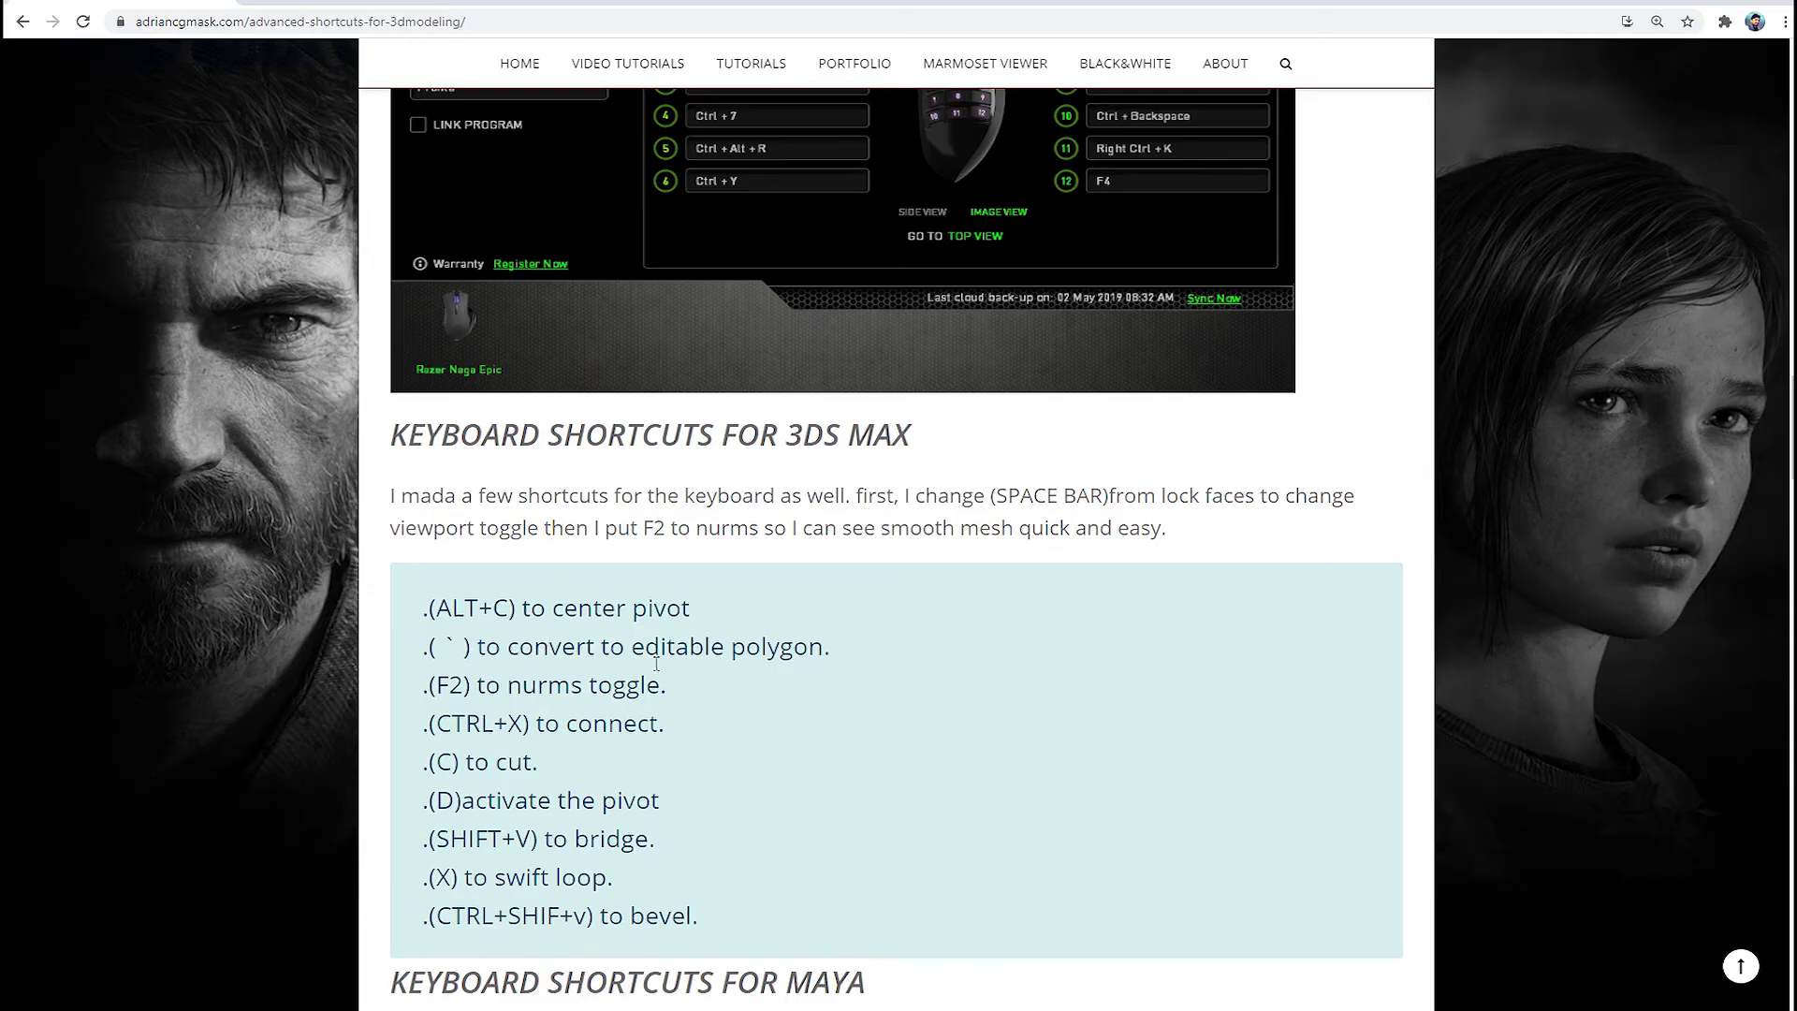
scroll(494, 674, down, 1)
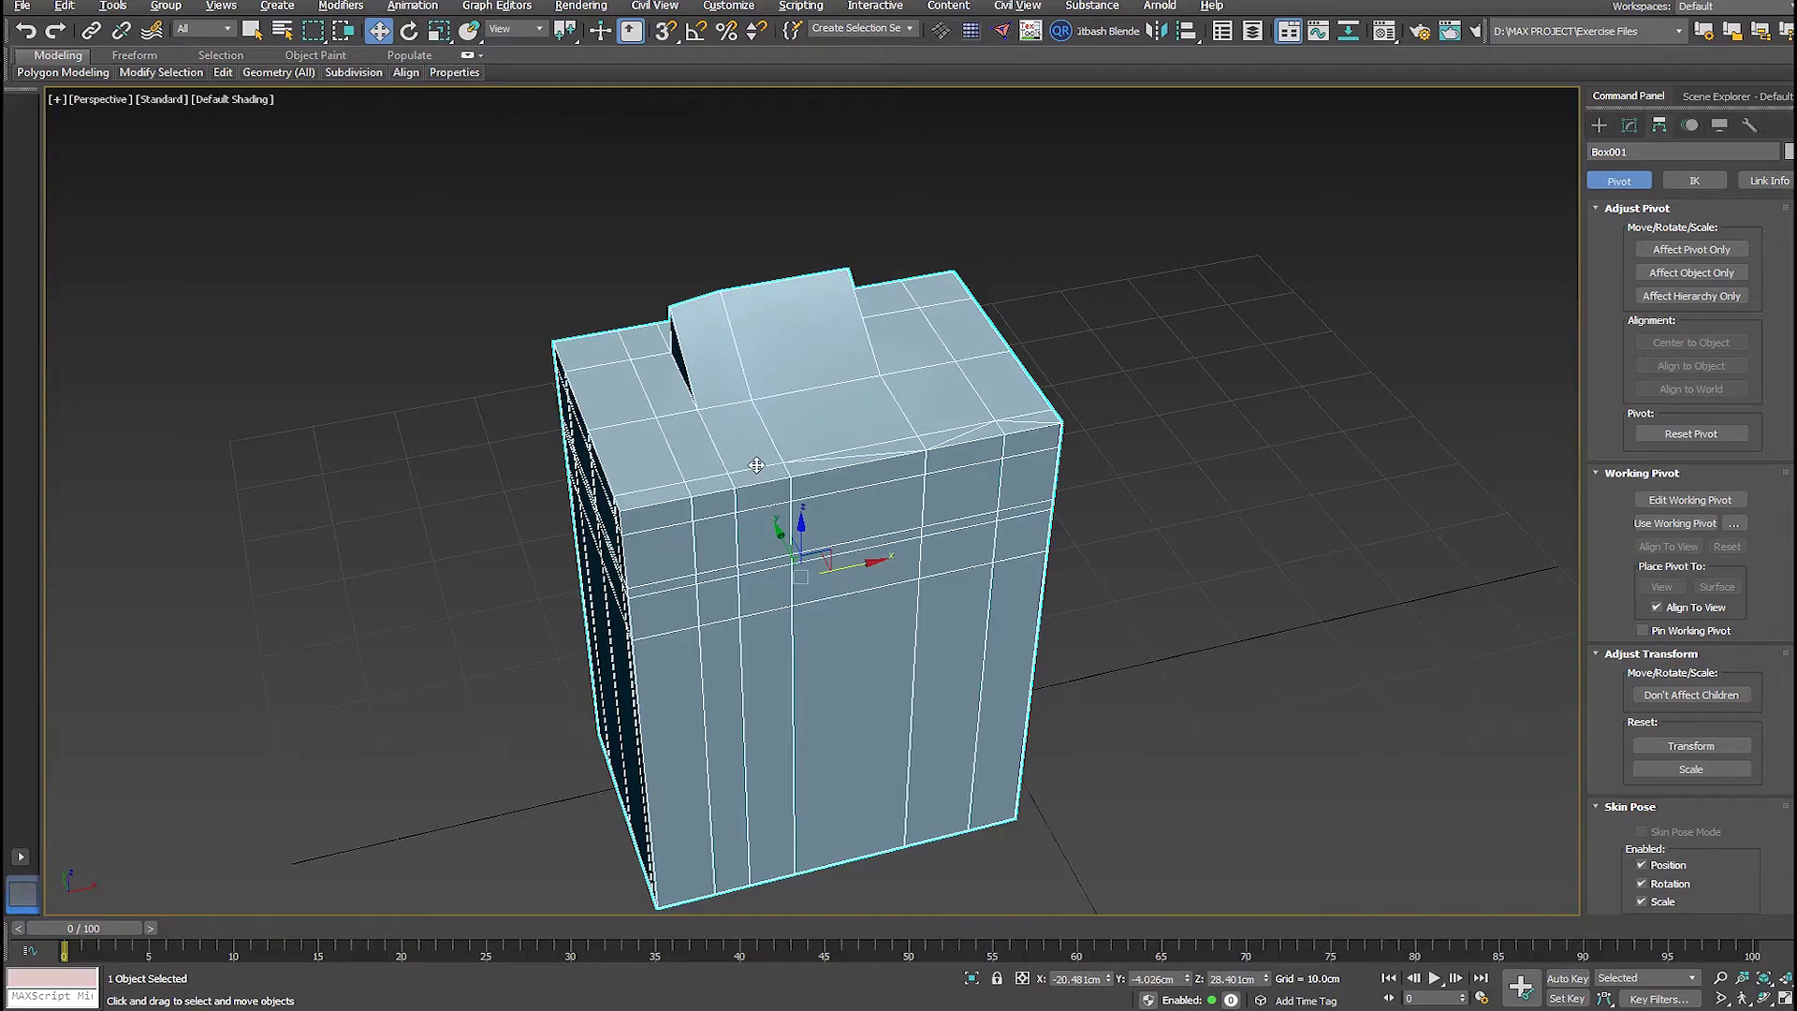
- Preview the box with NURMS smoothing, check its subdivision settings and switch the smoothing back off
scroll(765, 473, up, 2)
key(ctrl+q)
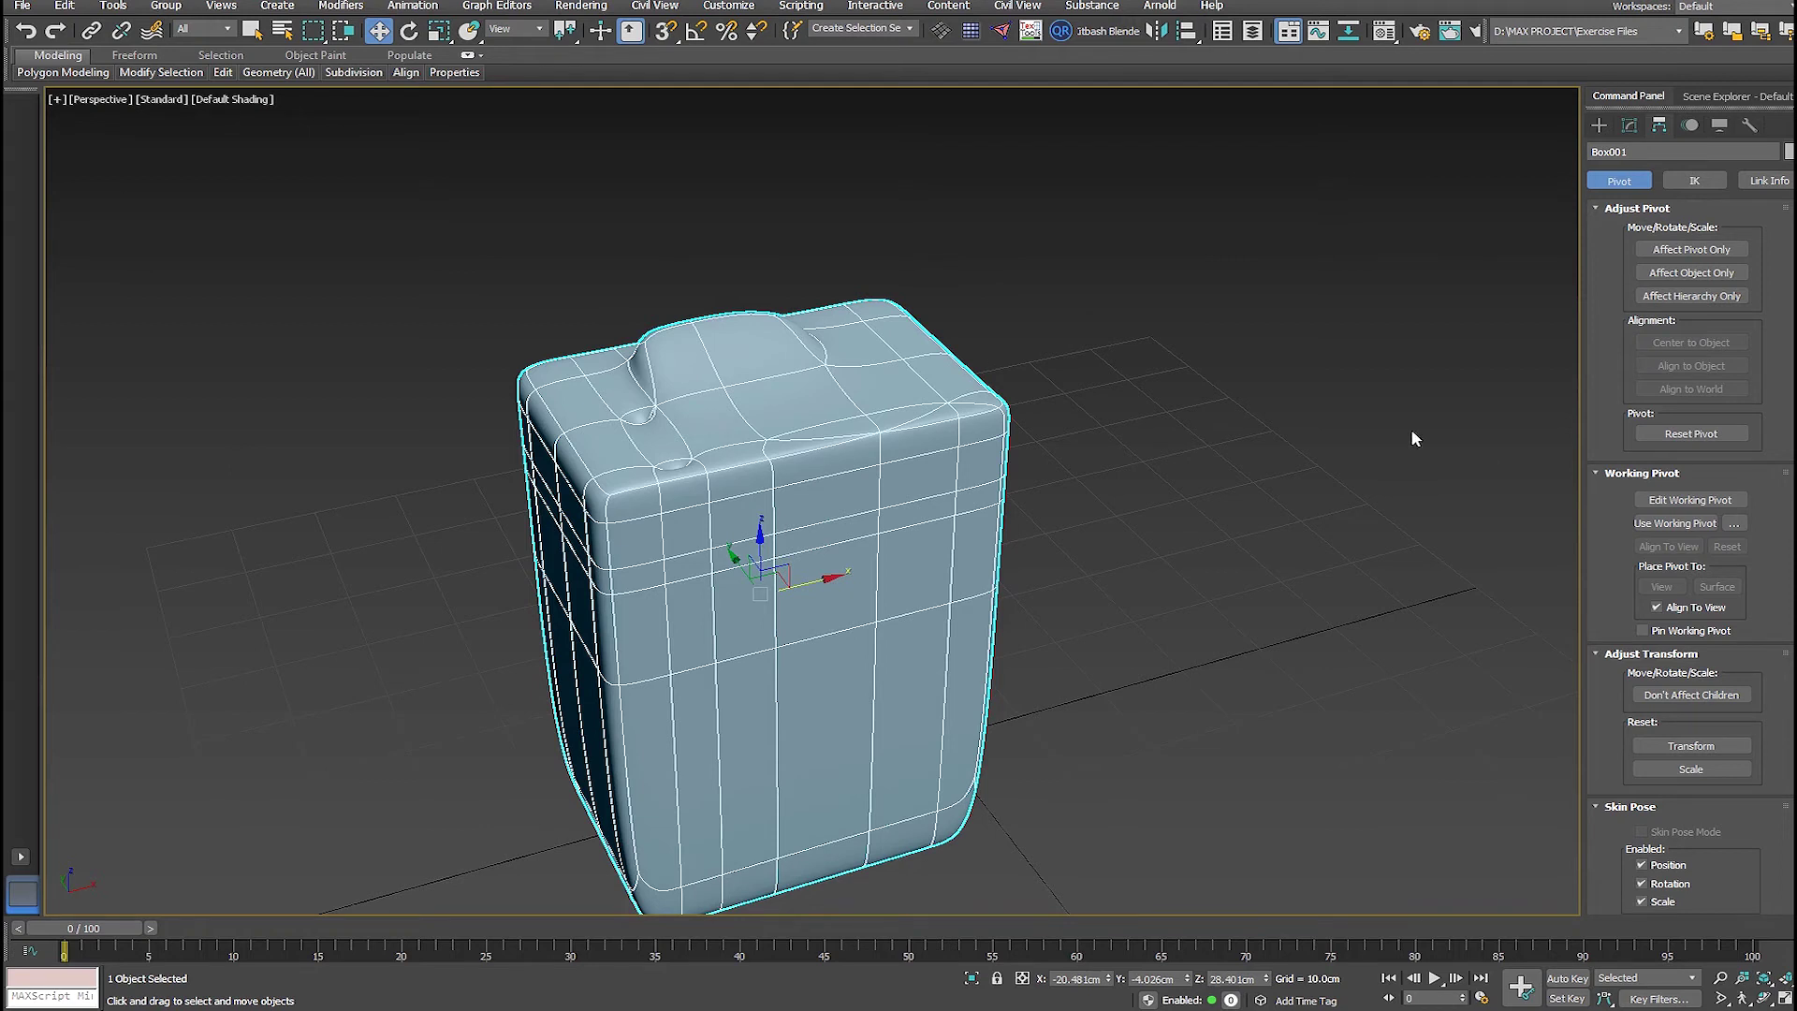
click(1627, 124)
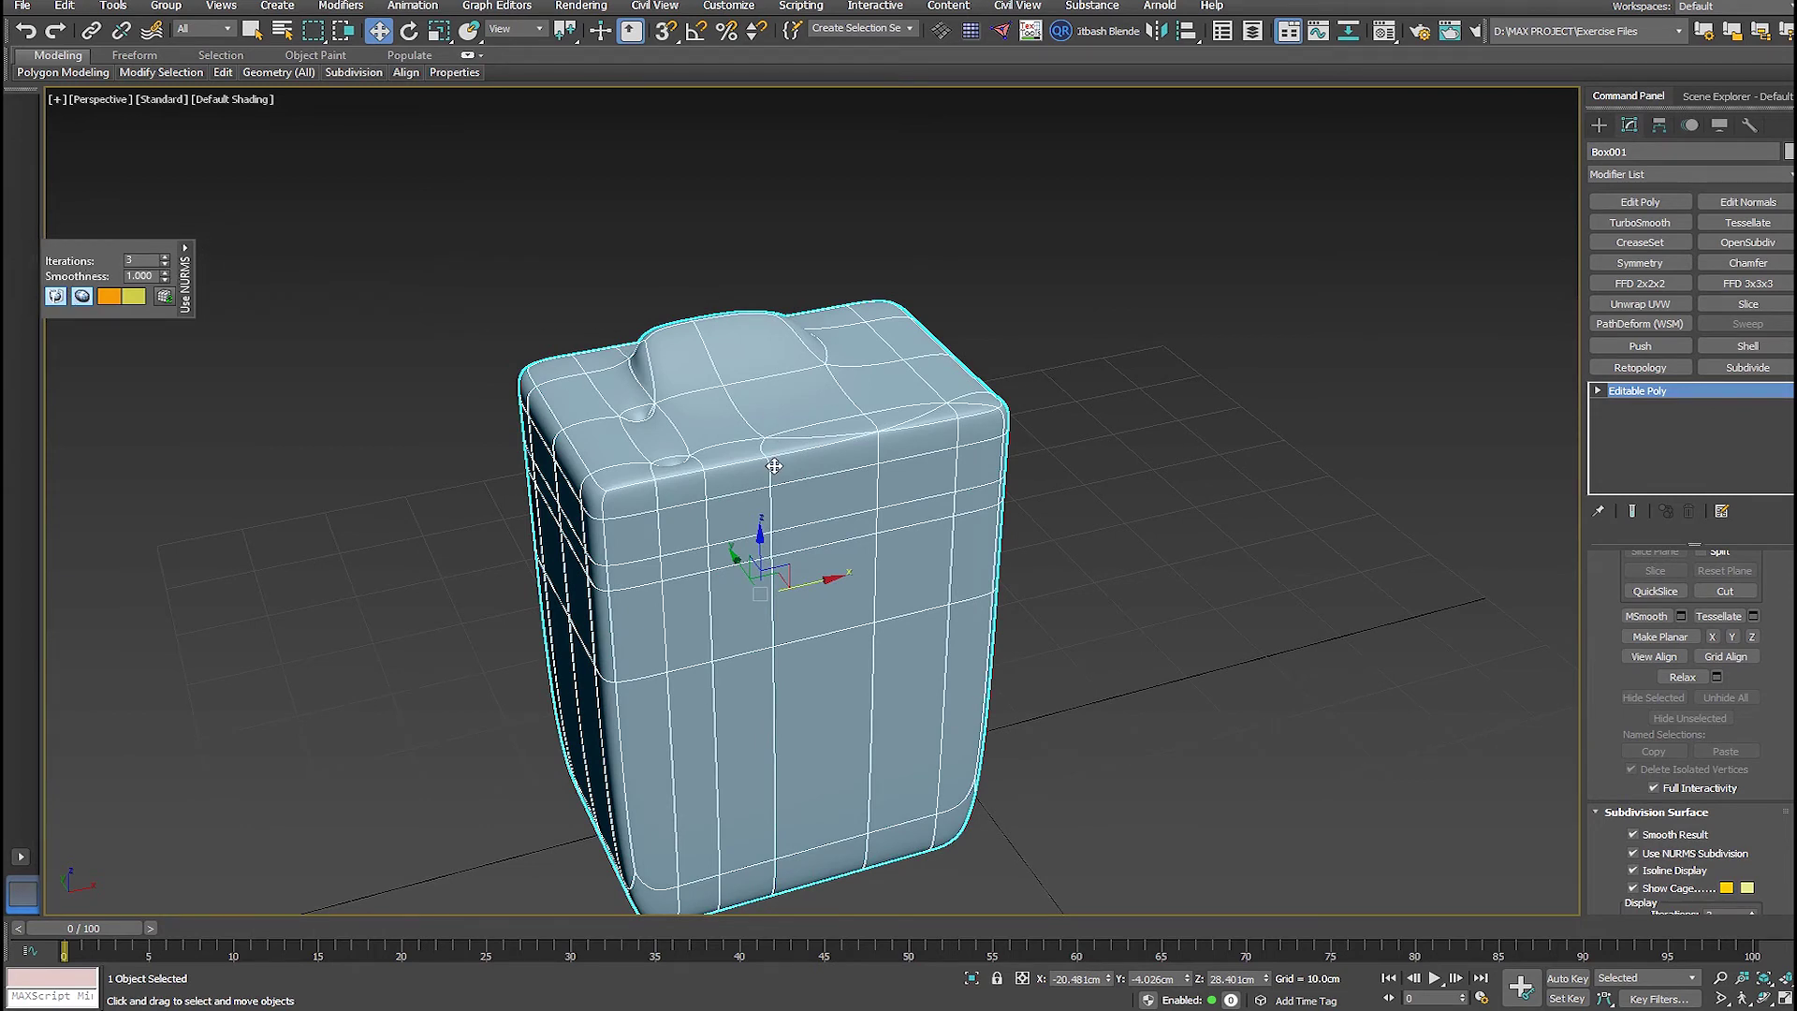
key(ctrl+z)
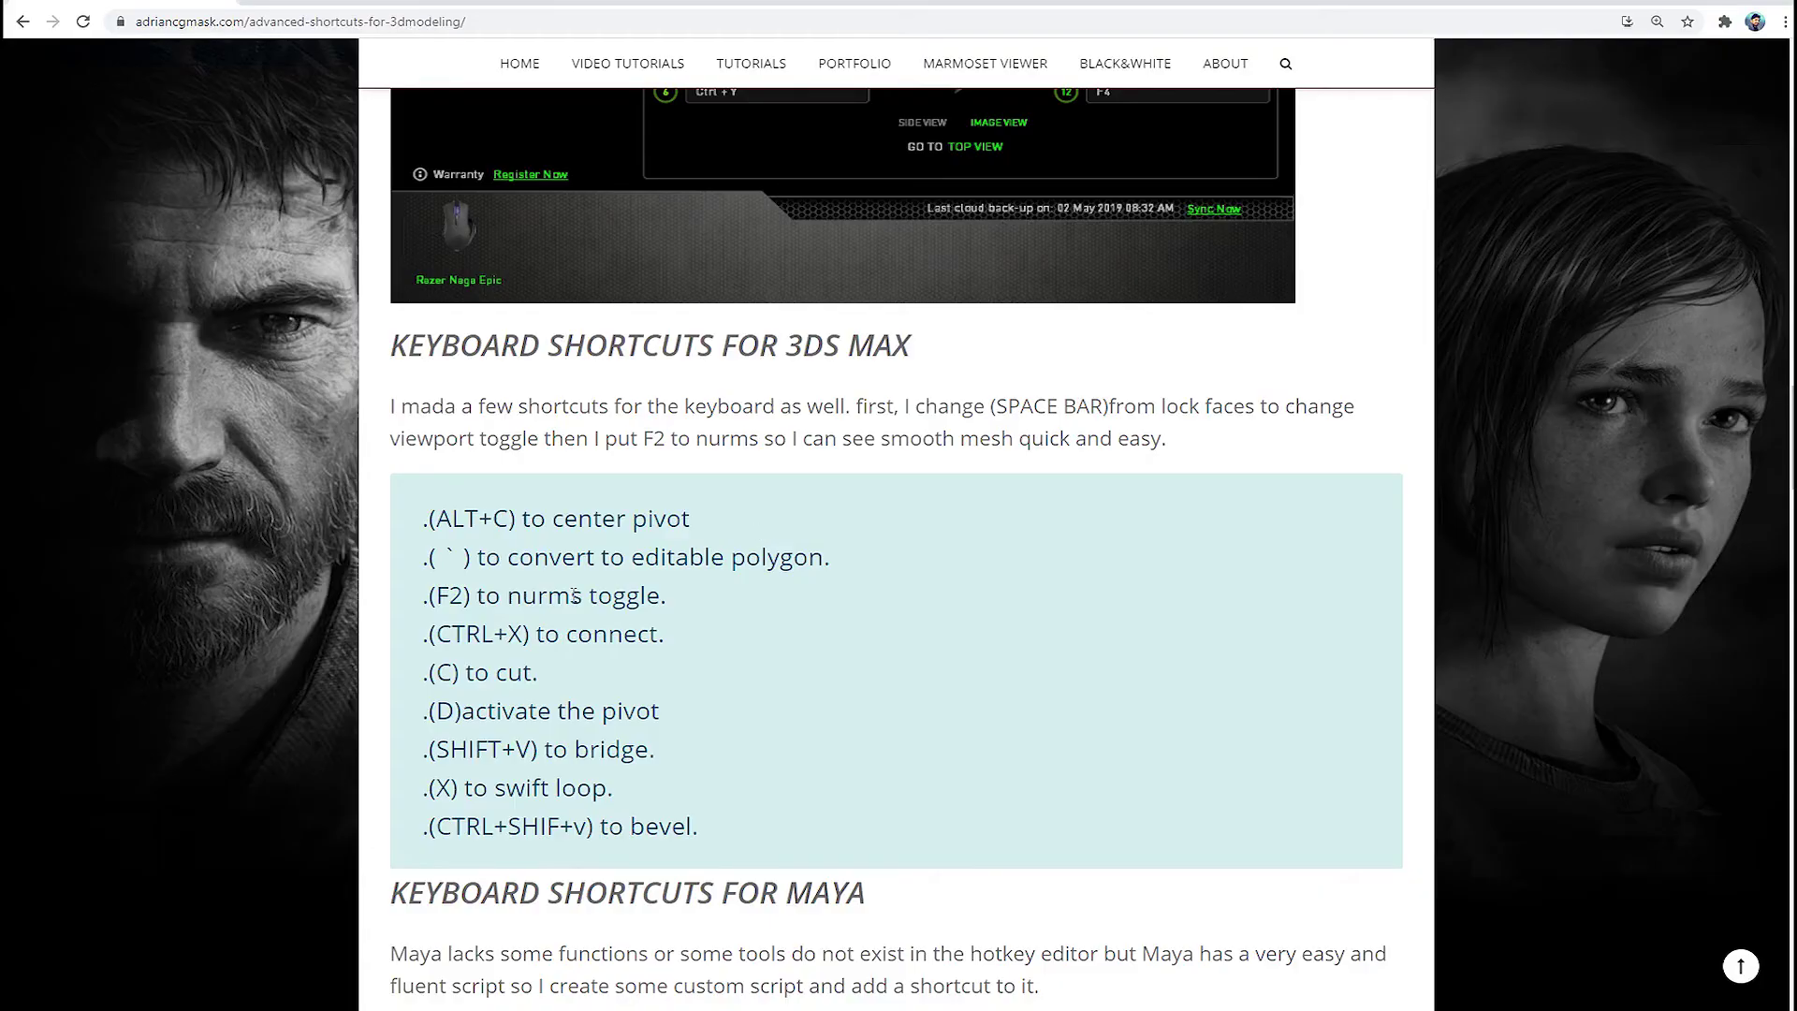
- Check the connect shortcut on the page, then connect two diagonally opposite vertices on the box's top face beside the raised block
scroll(490, 554, down, 1)
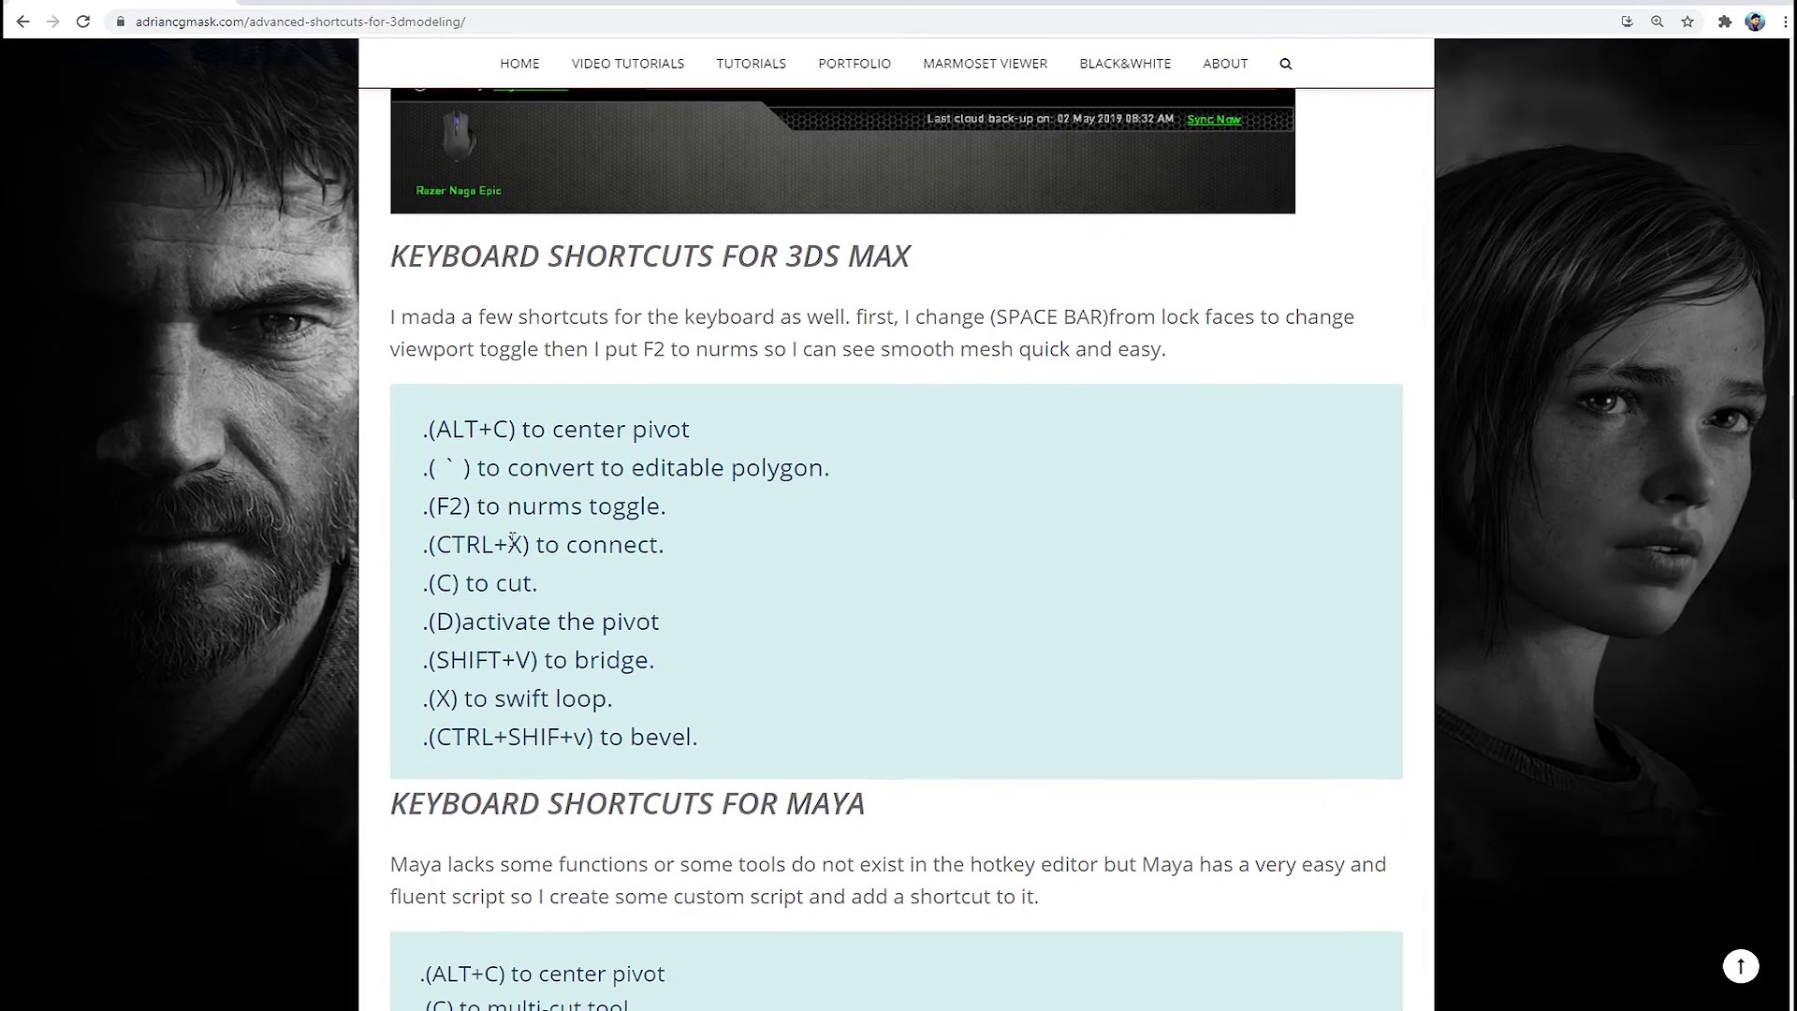
scroll(513, 541, down, 1)
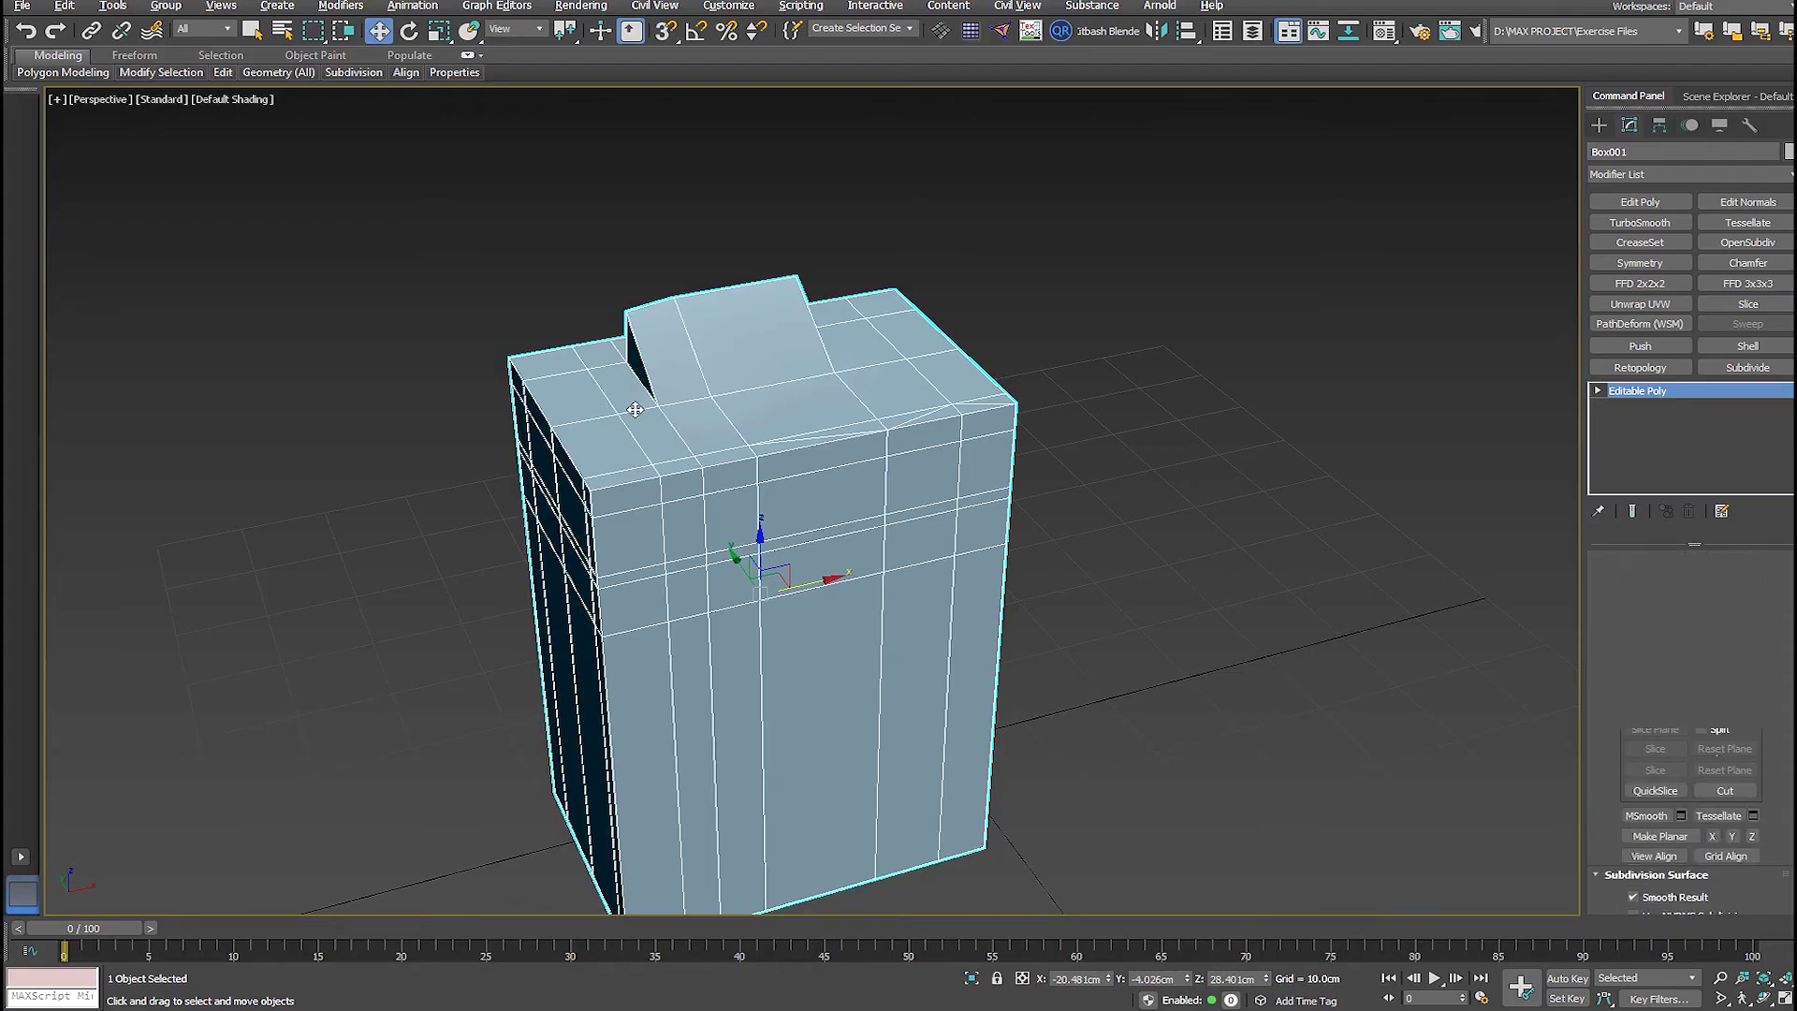
scroll(616, 433, up, 3)
key(1)
ctrl+click(727, 480)
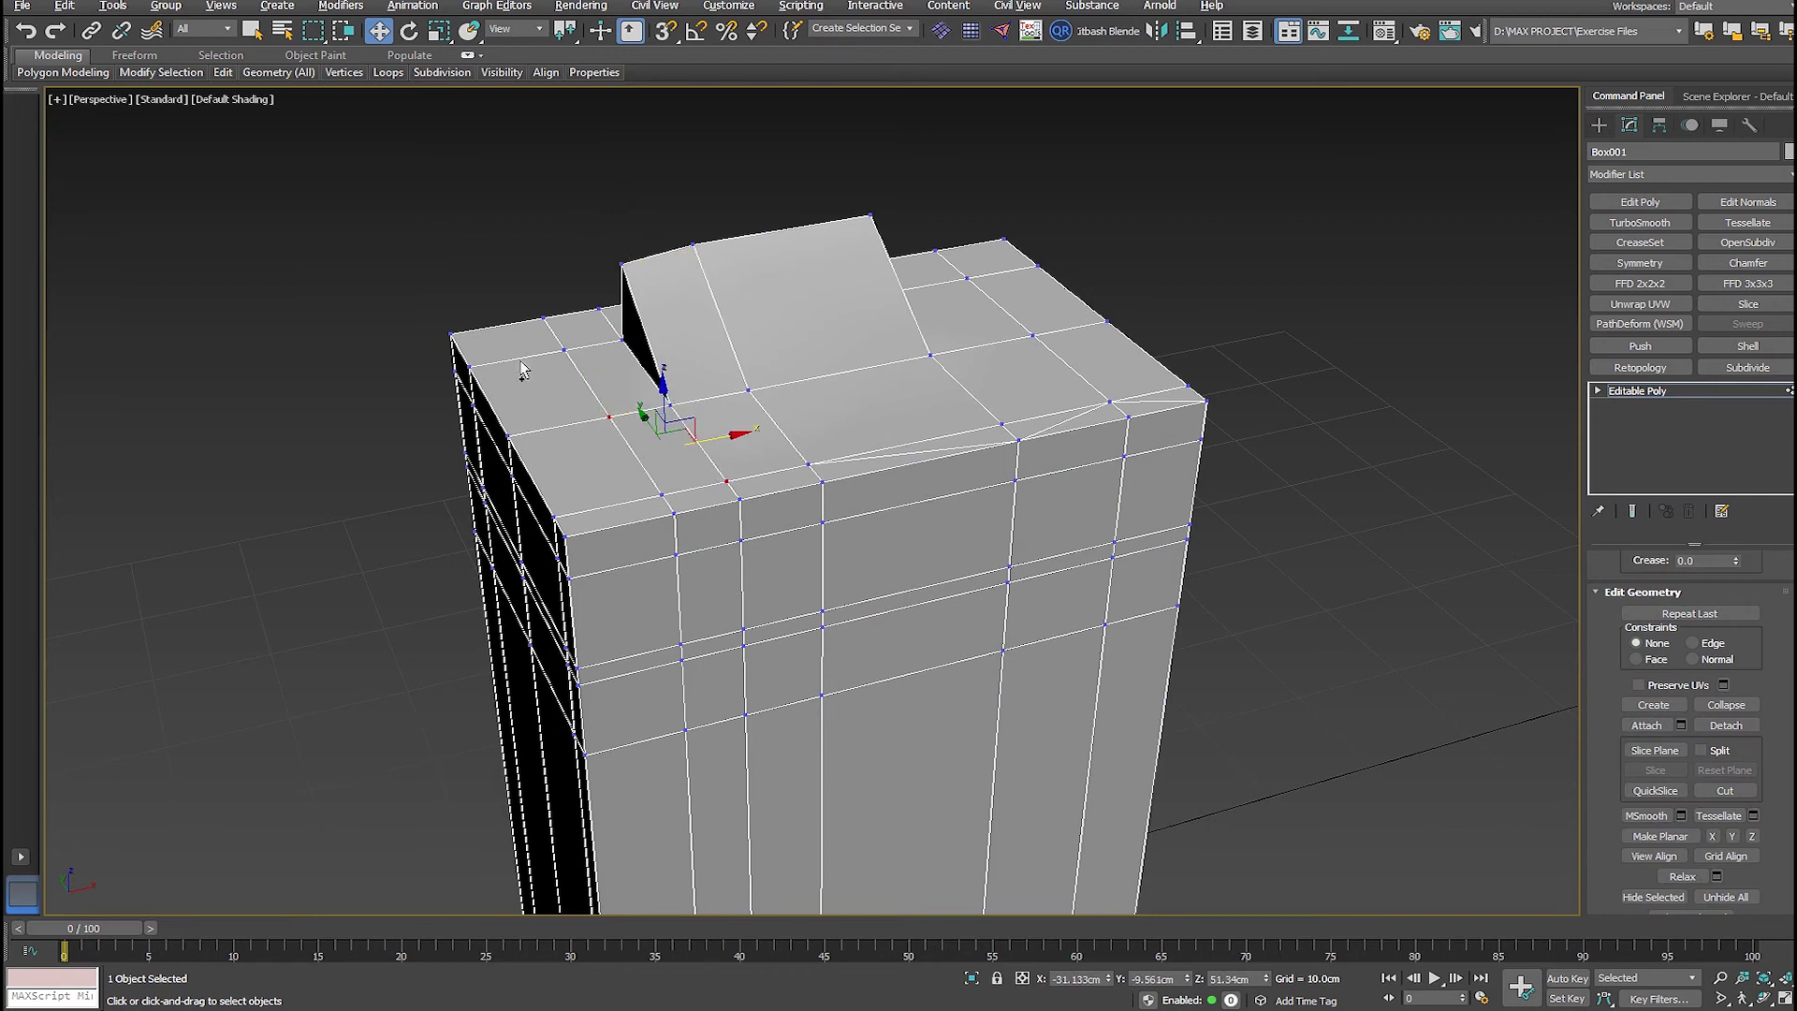
alt+middle_drag(702, 460, 709, 414)
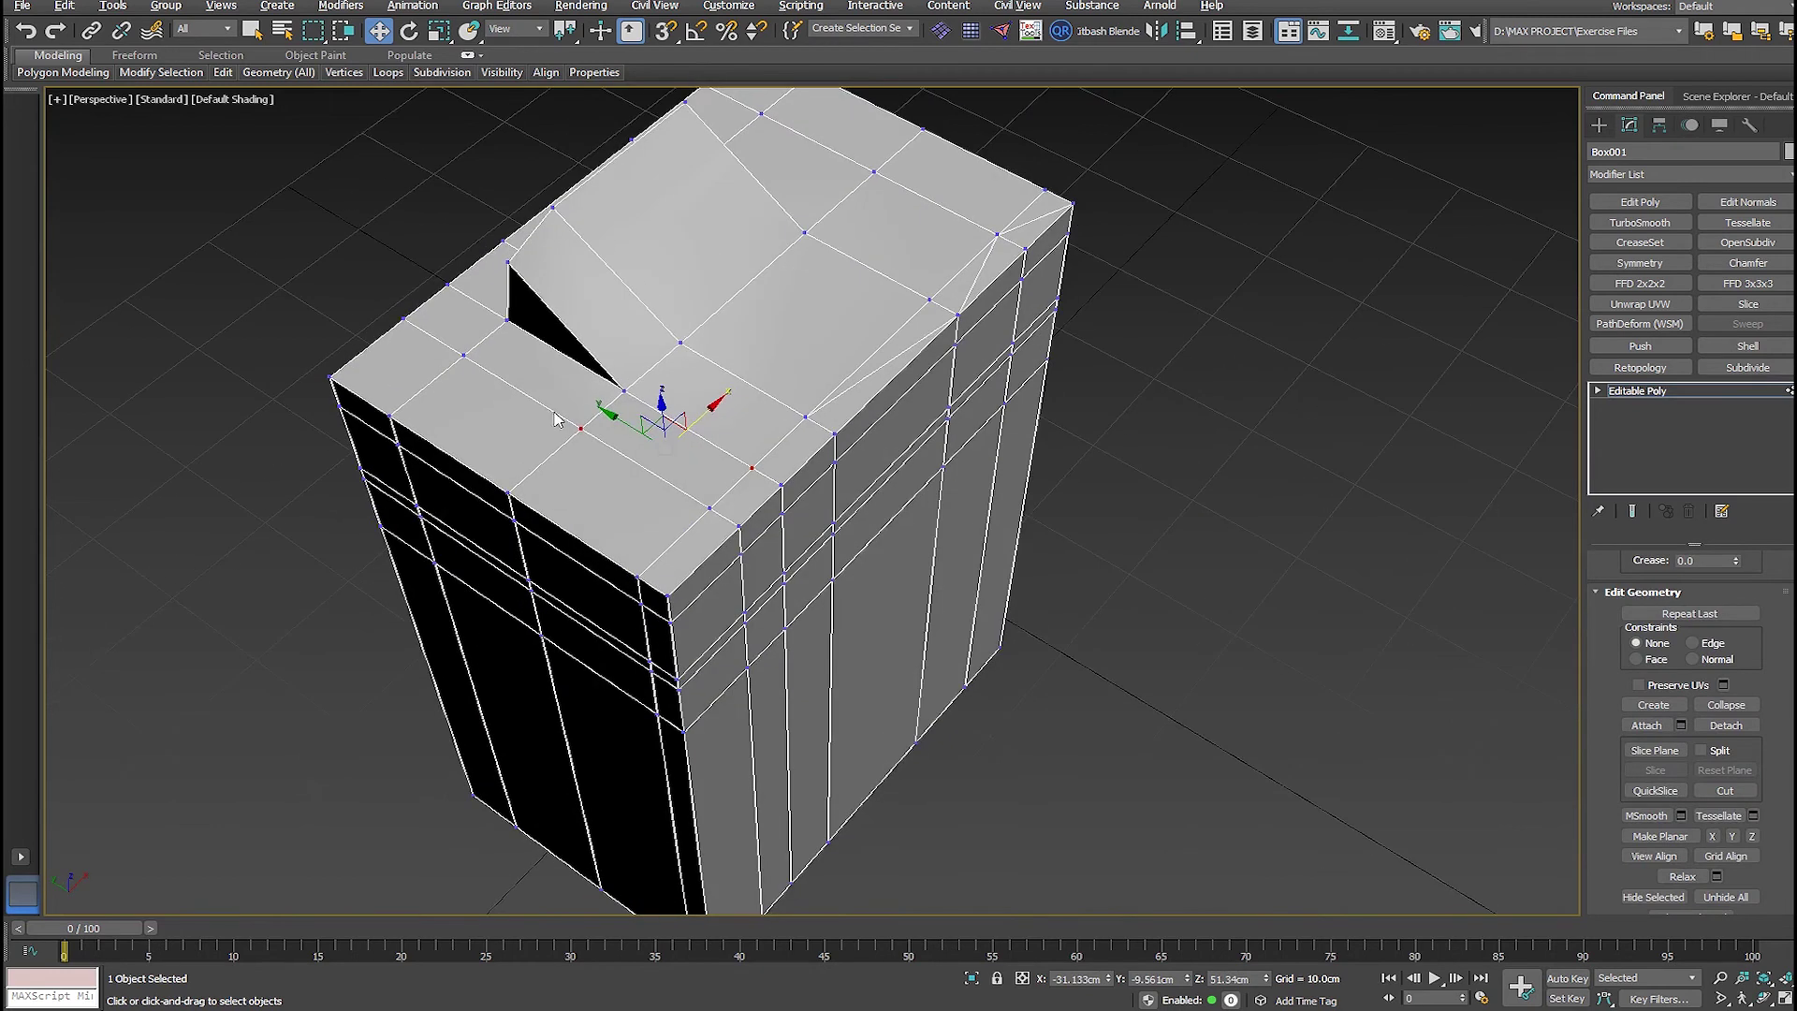
right_click(725, 406)
click(695, 465)
alt+middle_drag(711, 473, 691, 438)
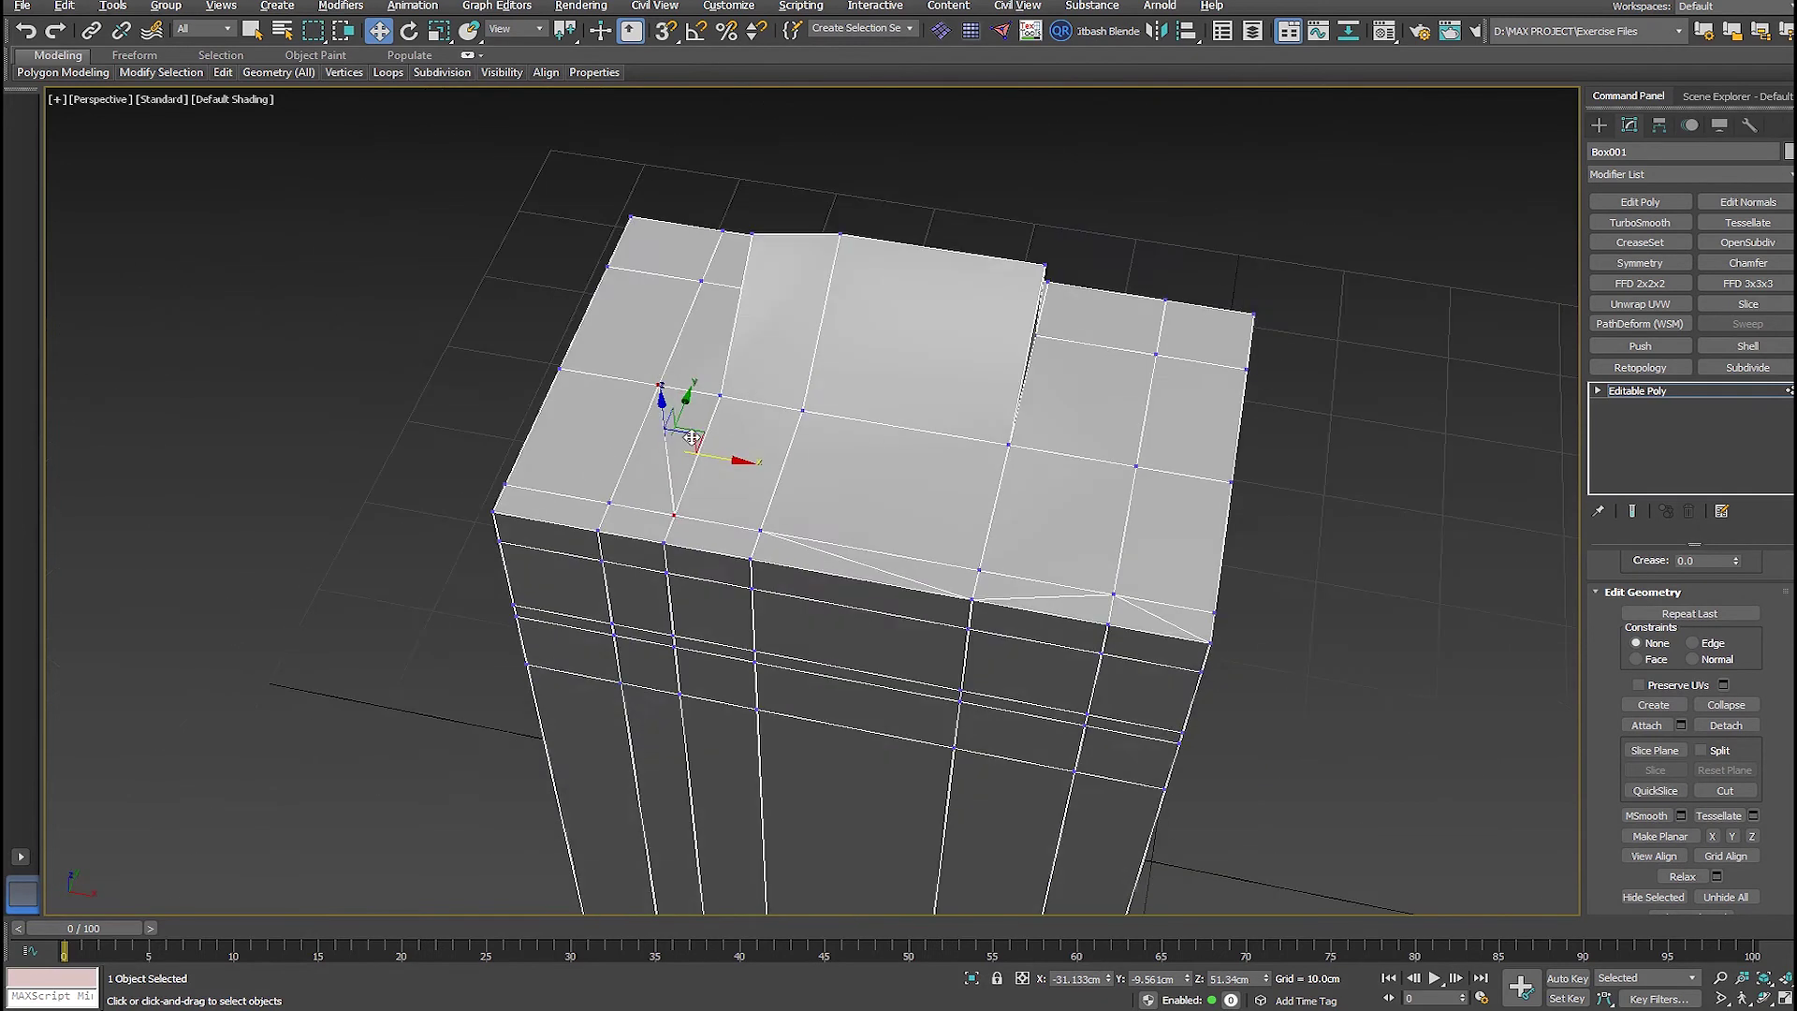
- Connect the vertex at the raised block's far base corner to the top-face vertex near the box's far corner
key(q)
click(1009, 445)
ctrl+click(1113, 594)
key(ctrl+shift+e)
right_click(1082, 439)
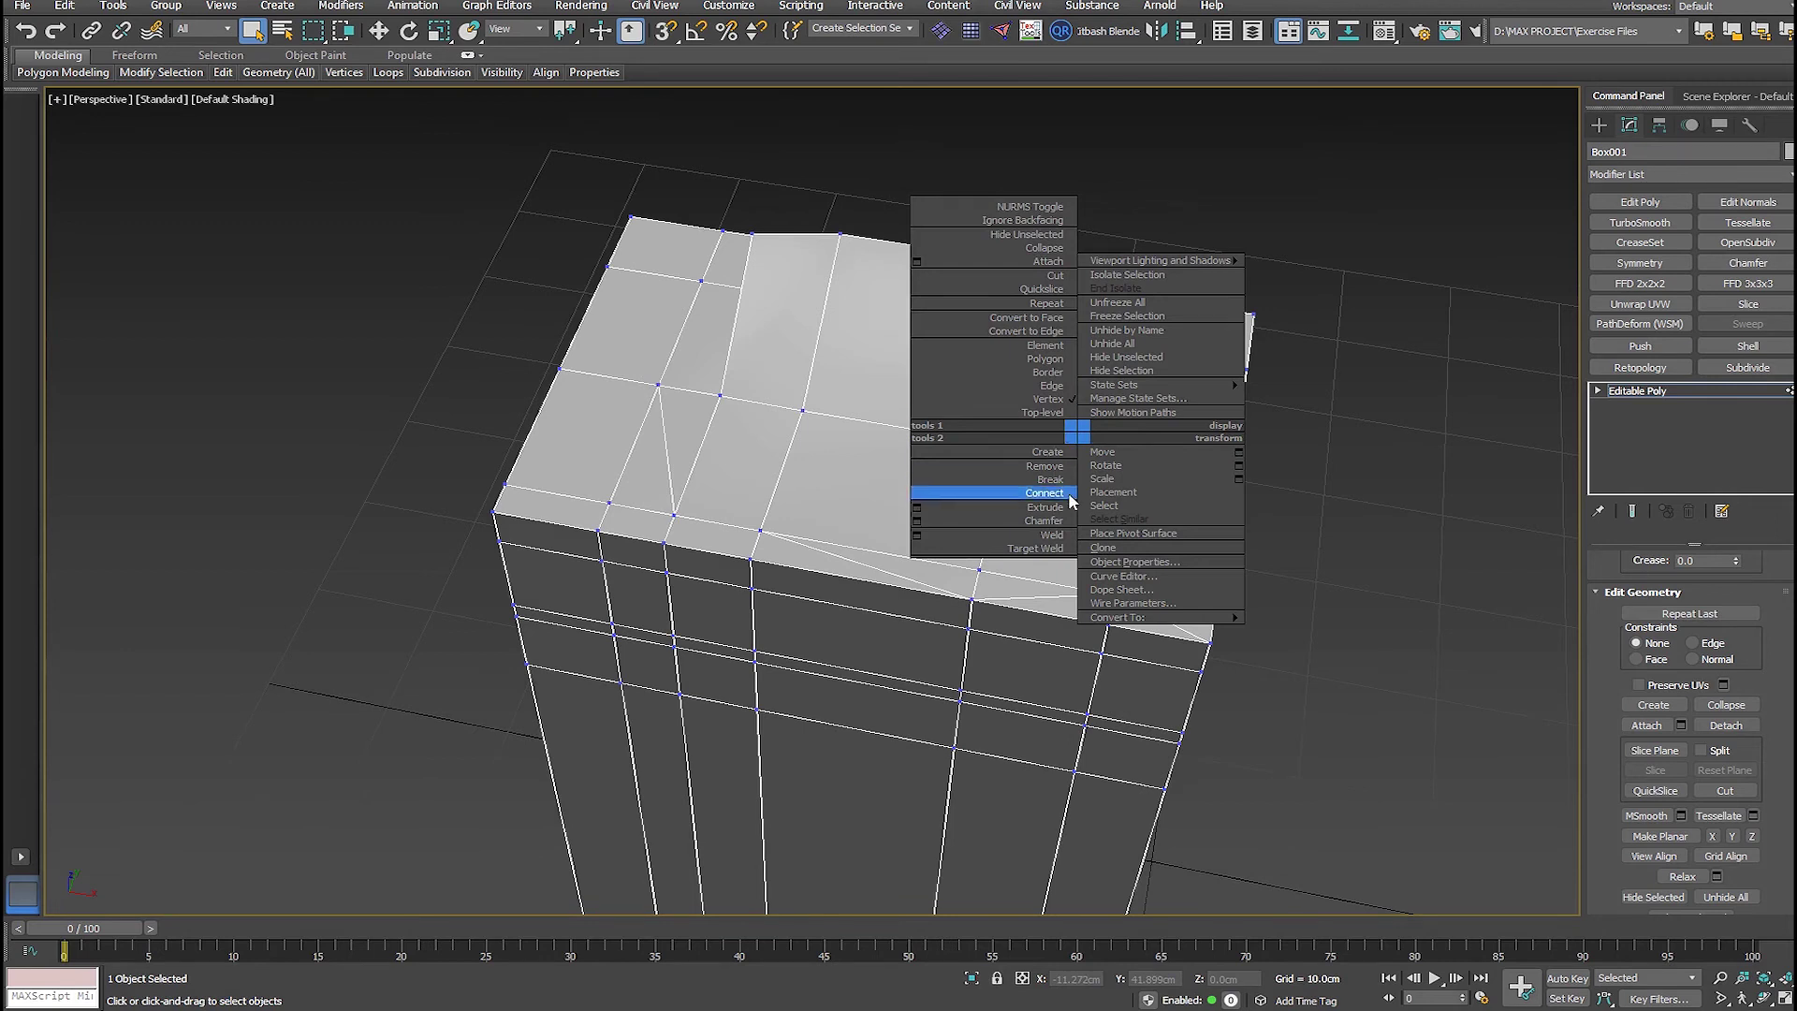
- Connect the top-face vertex beside the raised block's opening diagonally to the middle vertex on the box's short upper edge
alt+middle_drag(1150, 590, 576, 465)
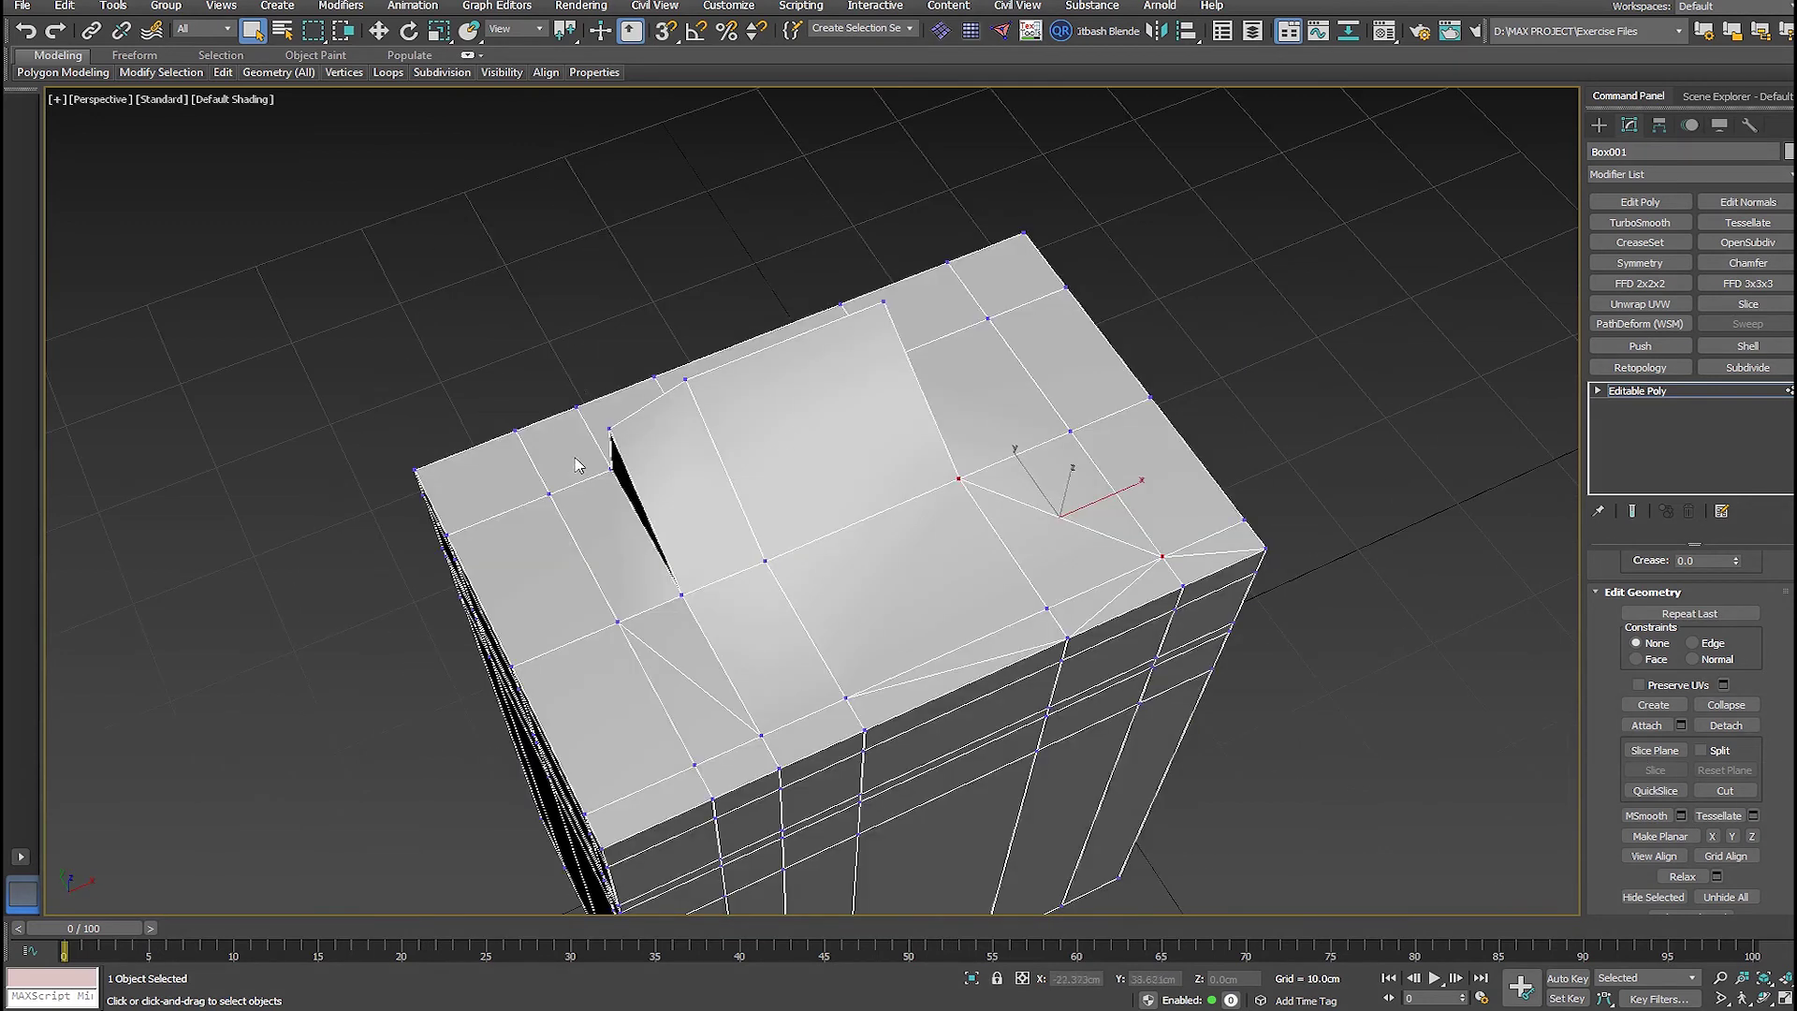
alt+middle_drag(557, 589, 575, 608)
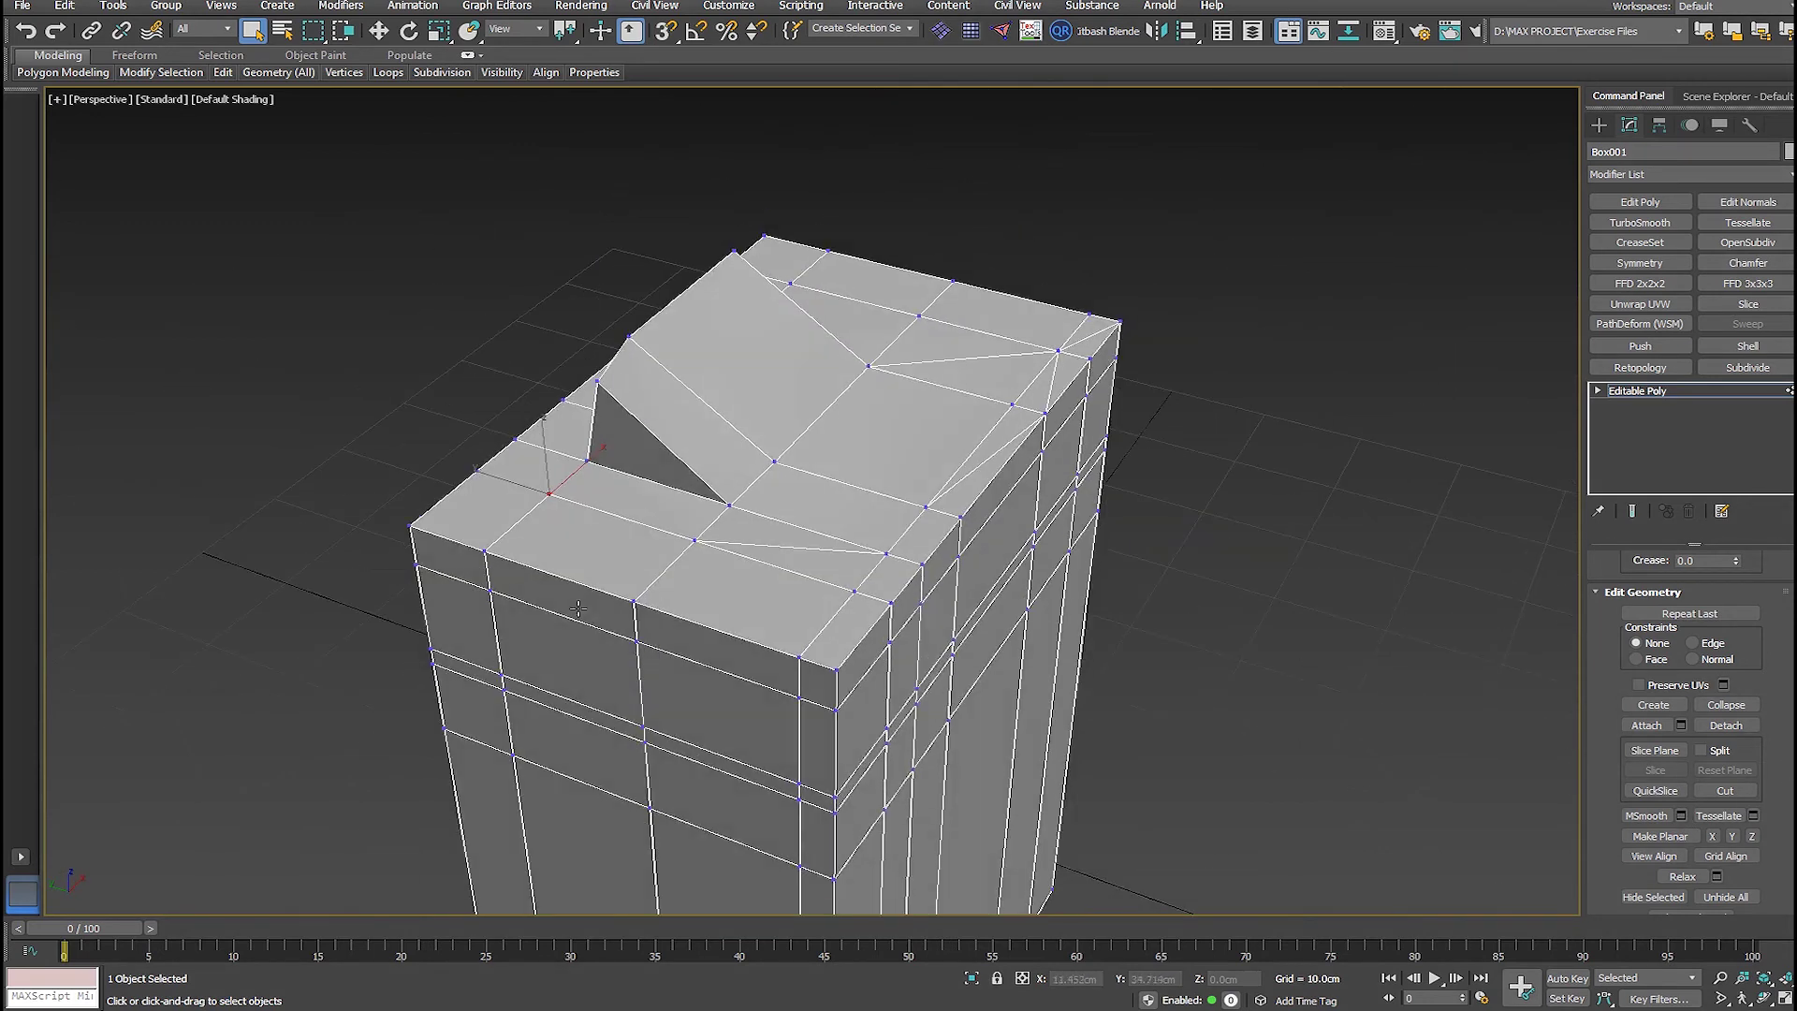
click(632, 602)
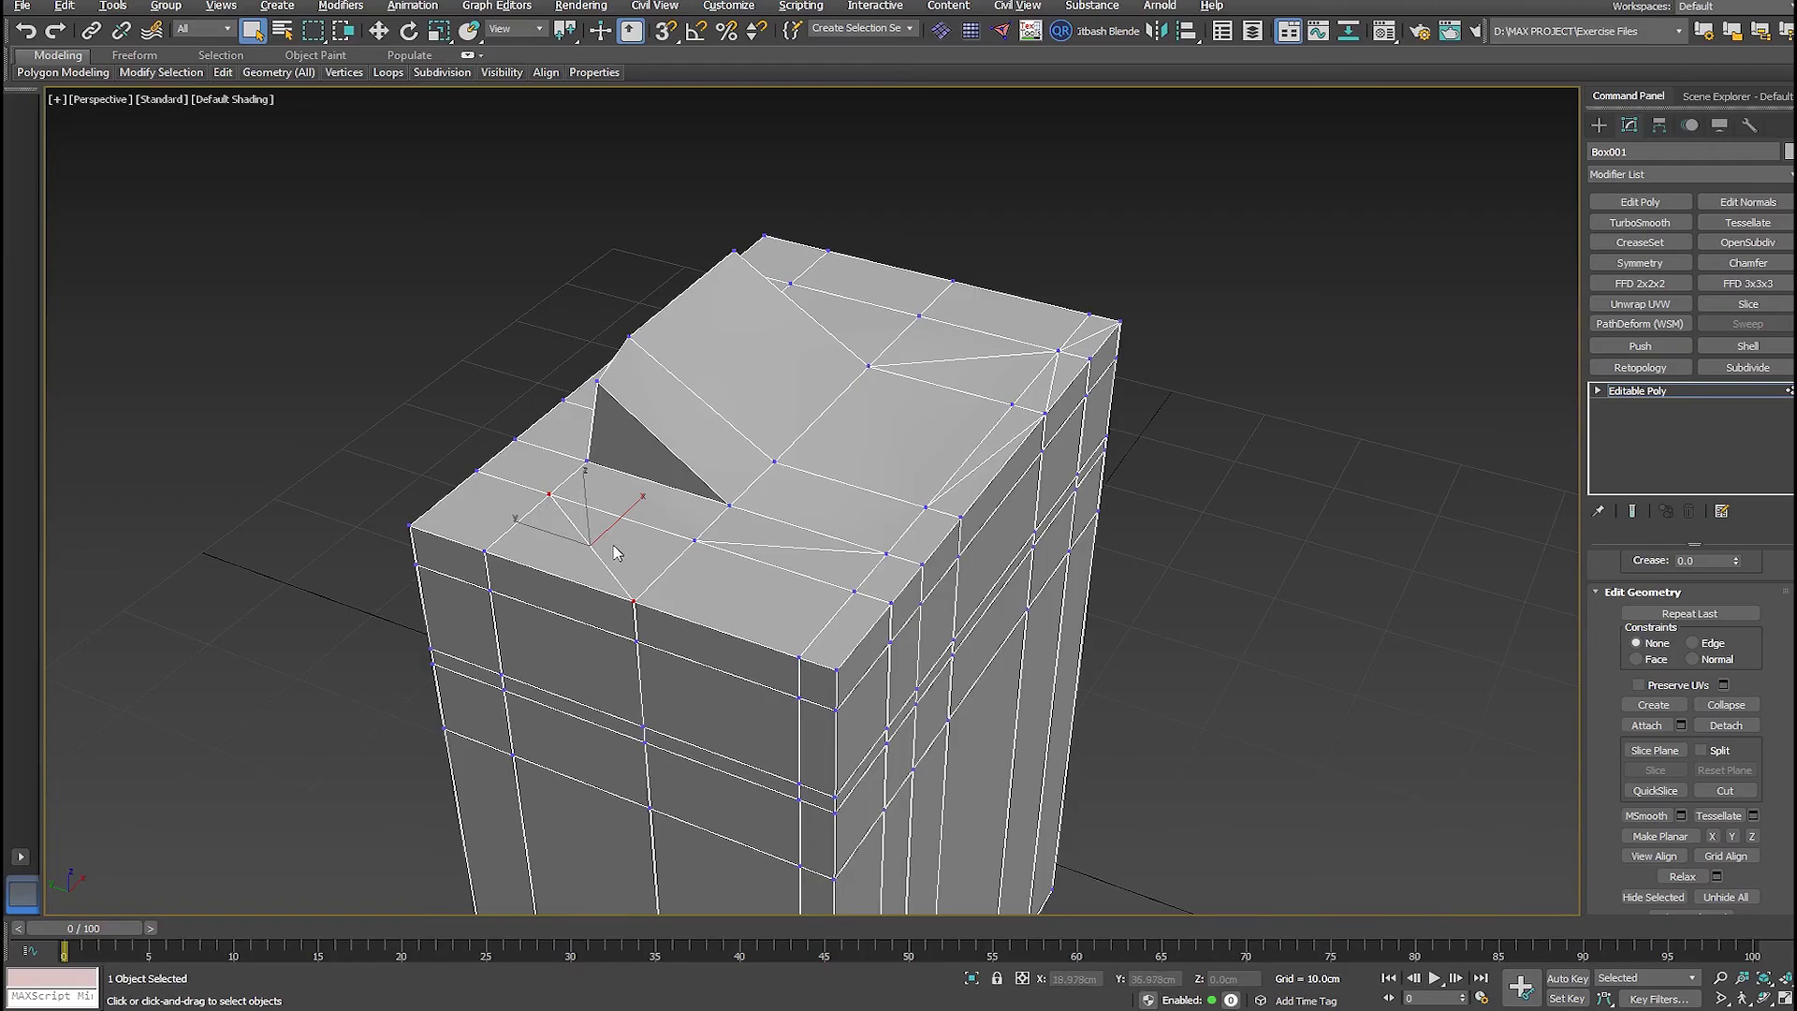
- Cut edges from the box's top corner to the nearby inner vertex and from the long upper edge to the raised block's base
key(c)
alt+middle_drag(642, 513, 775, 526)
scroll(775, 526, up, 3)
middle_drag(546, 613, 749, 585)
click(712, 642)
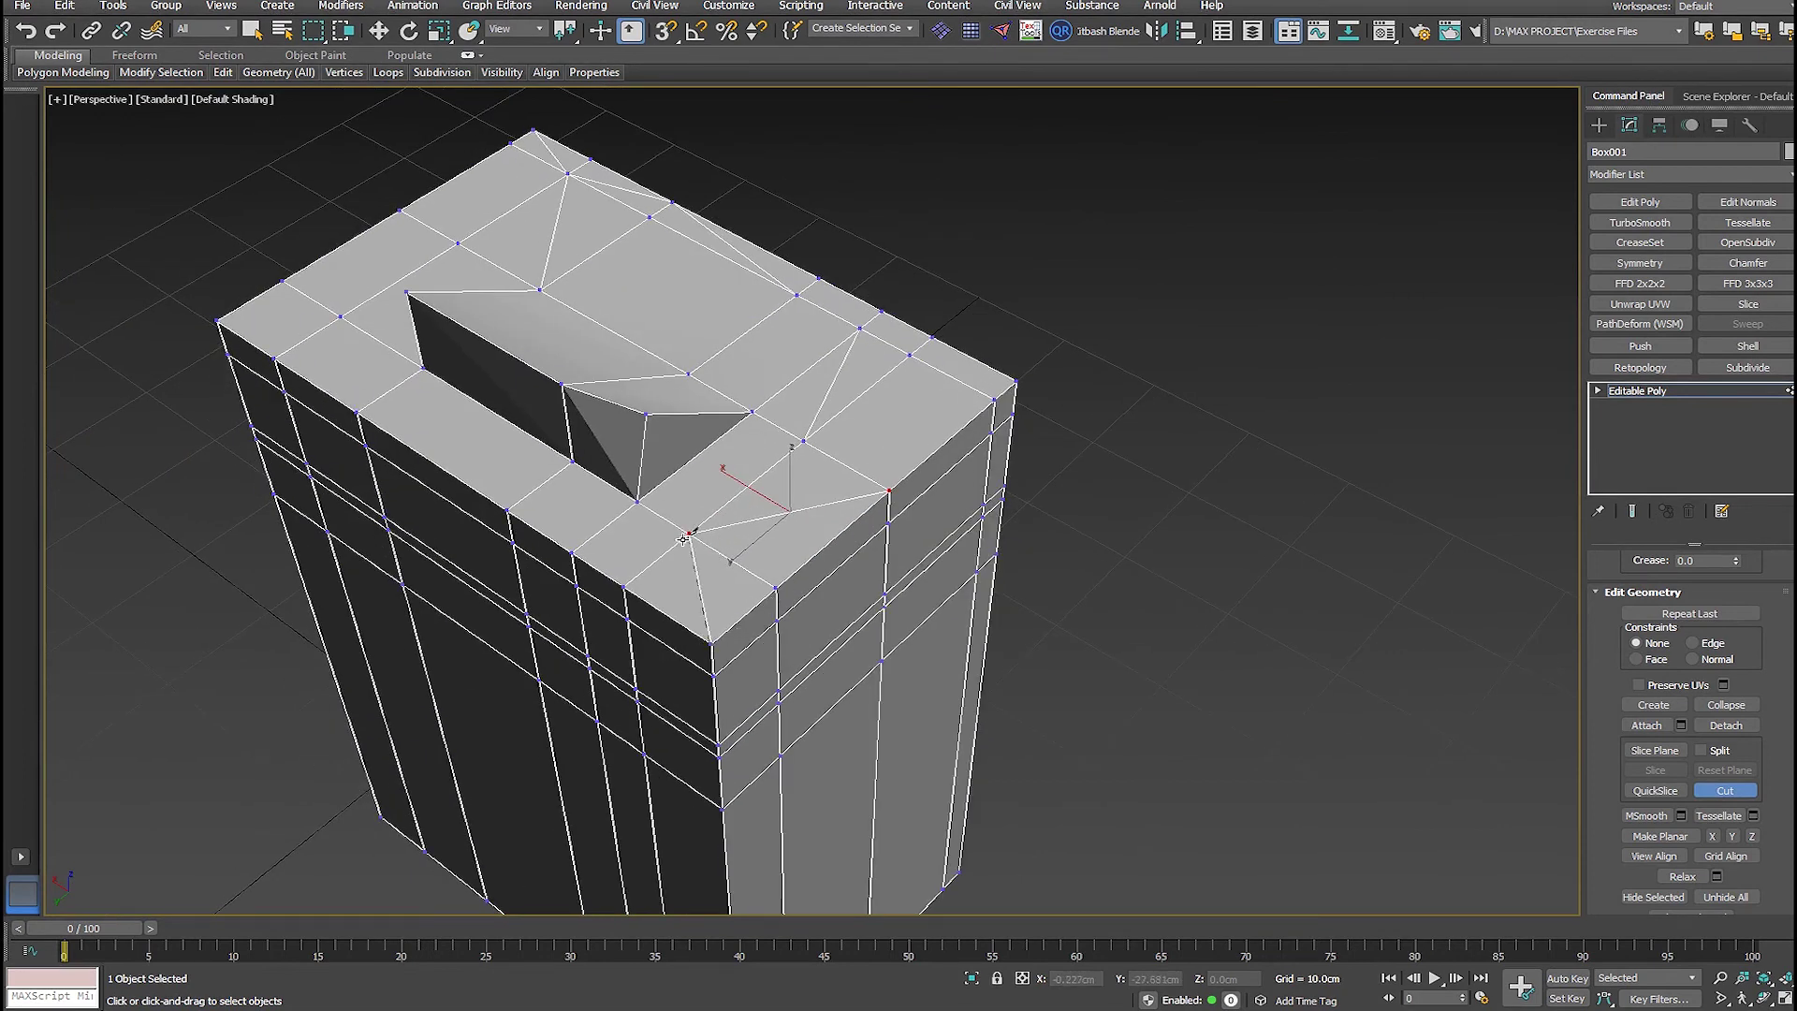
click(572, 553)
click(573, 463)
key(q)
key(c)
key(q)
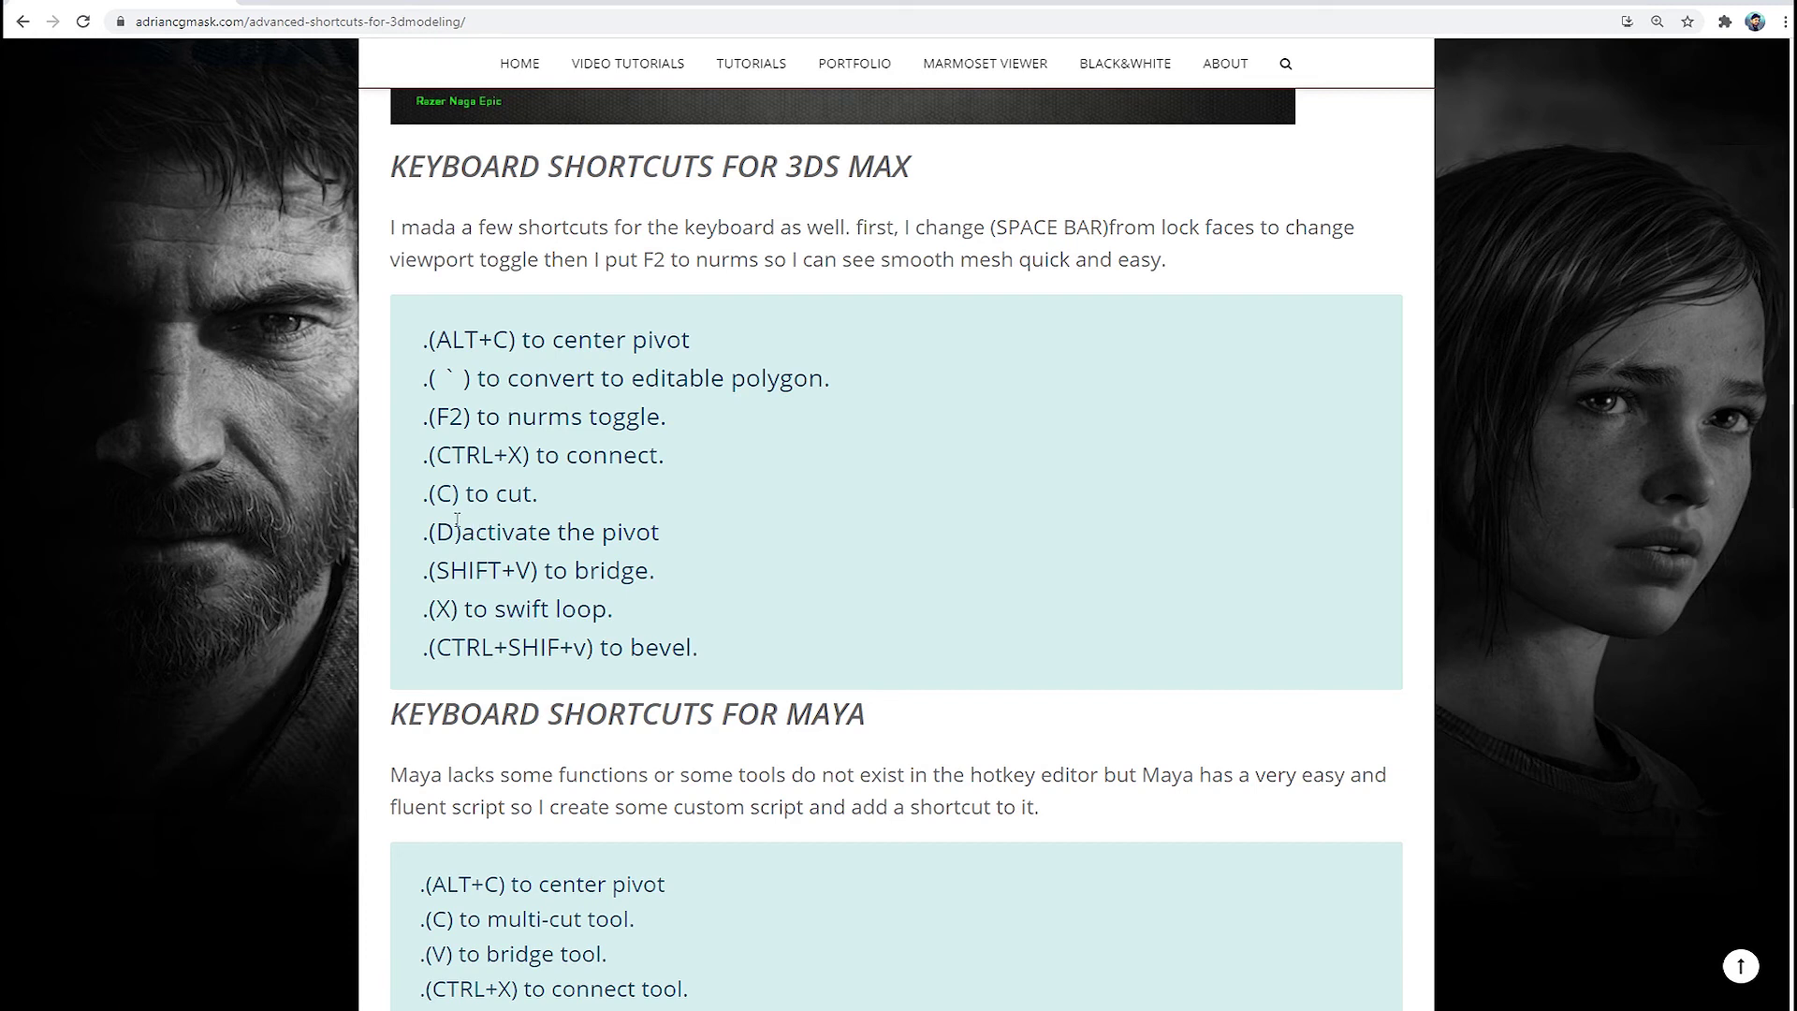
- Return from the browser to the object level in 3ds Max and move the box's pivot along X to about -28.5 cm
key(alt+Tab)
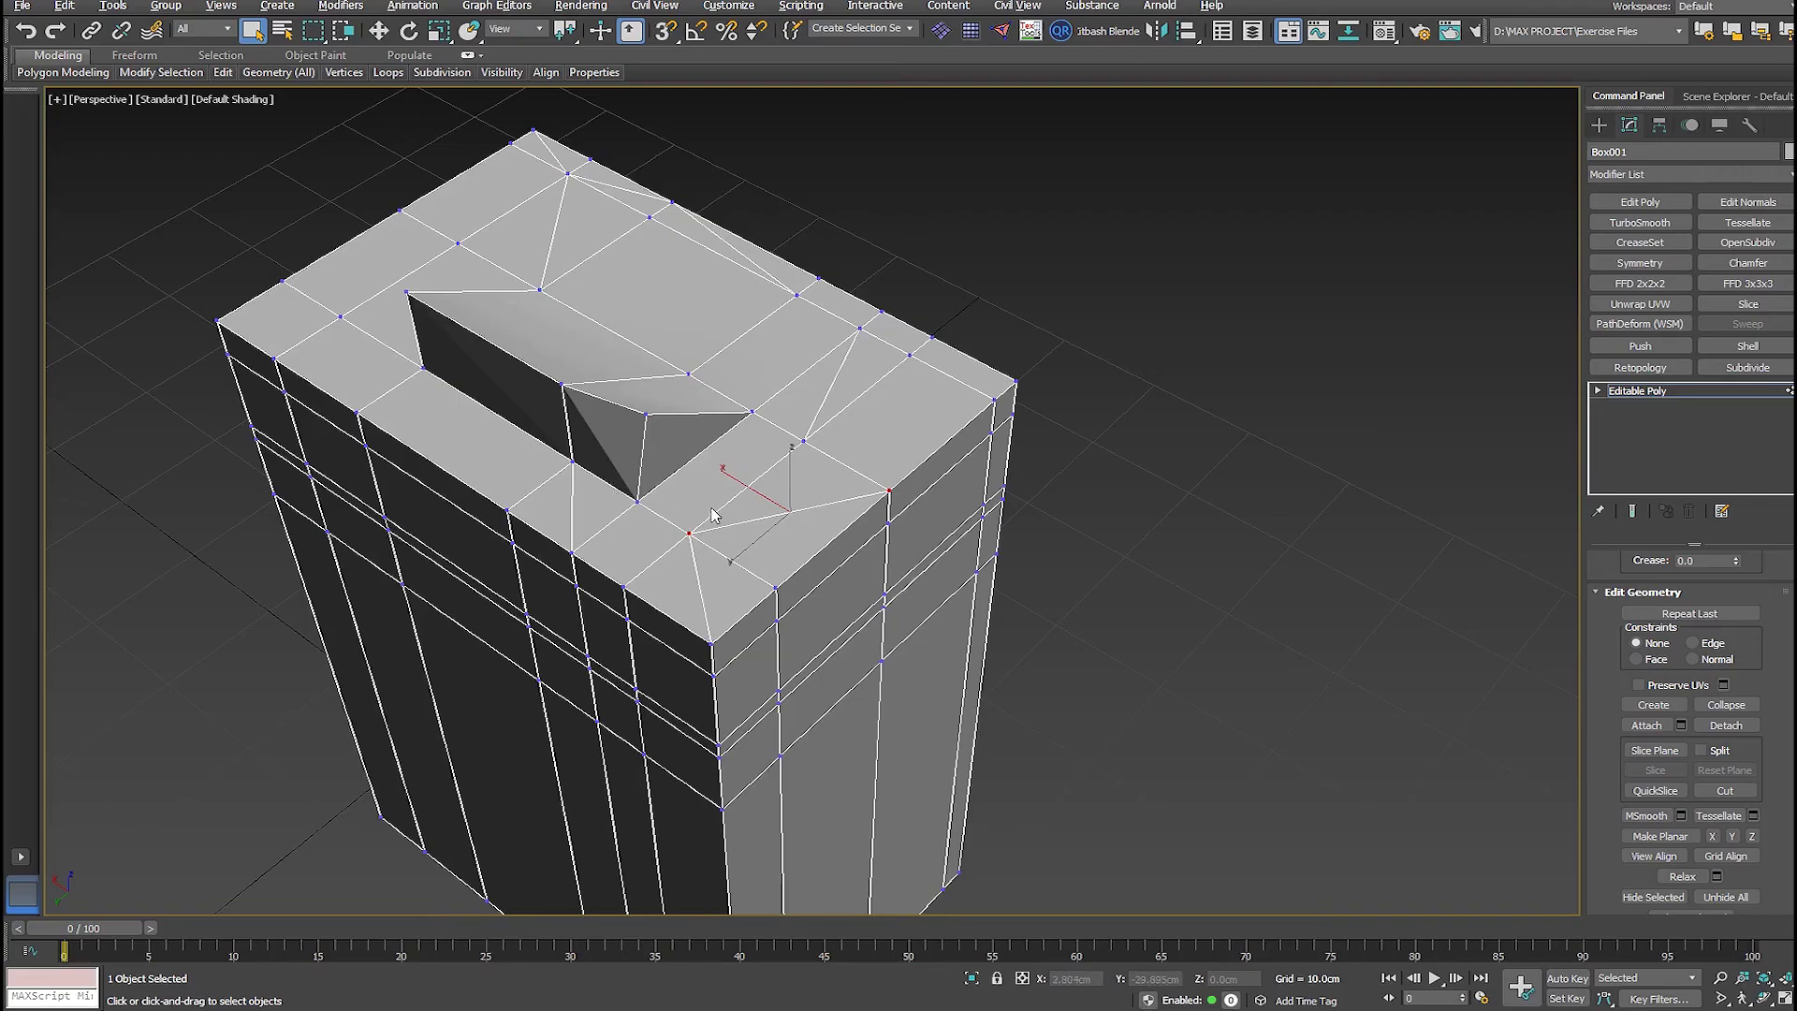
alt+middle_drag(705, 502, 661, 585)
key(1)
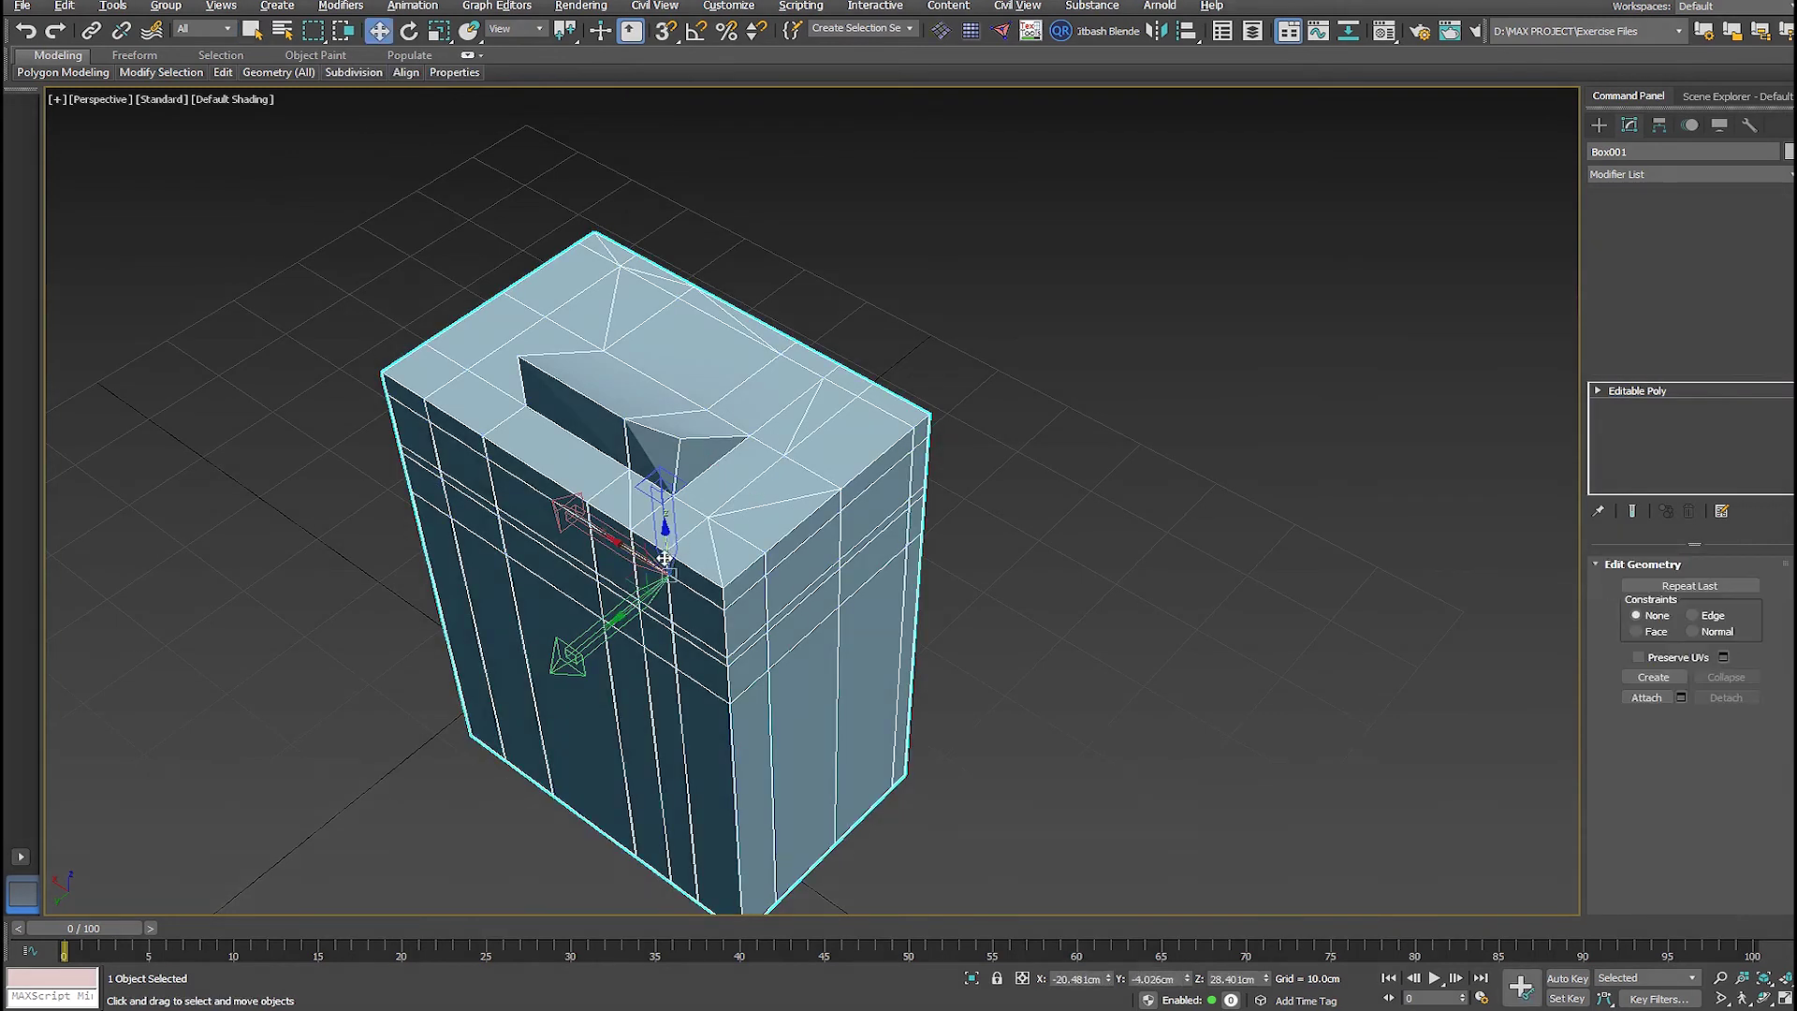
key(w)
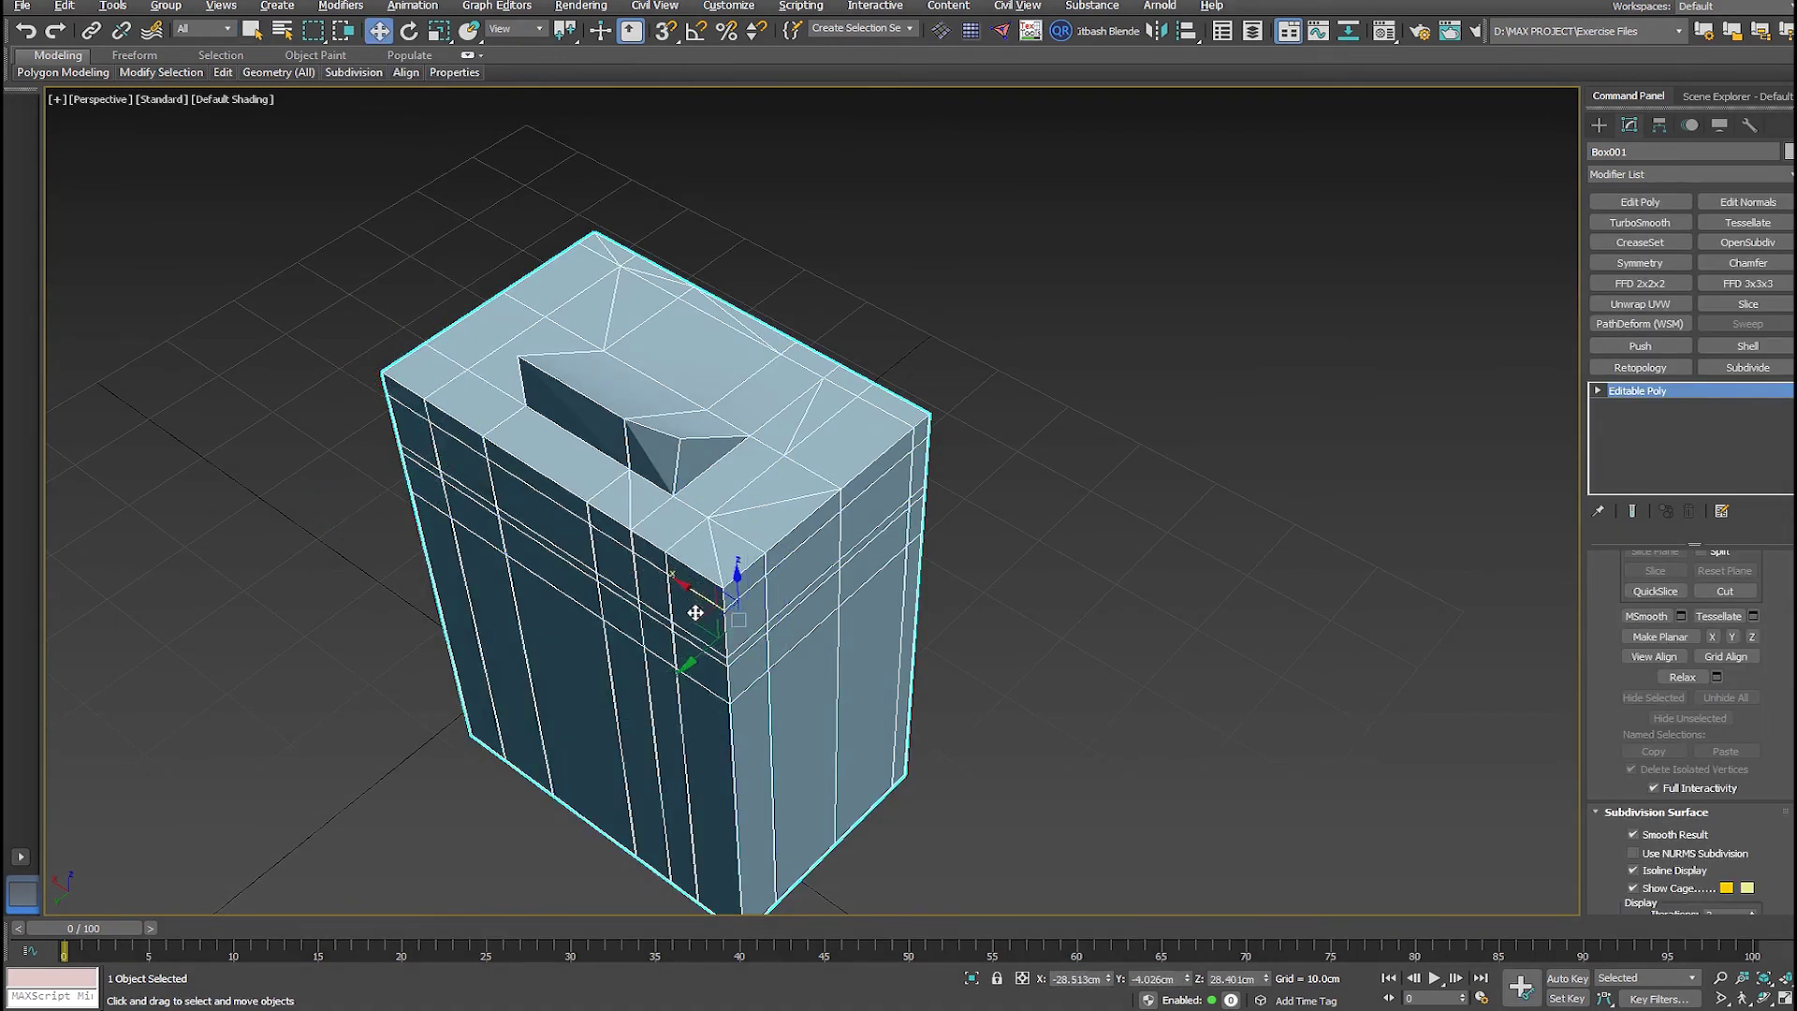
key(alt+Tab)
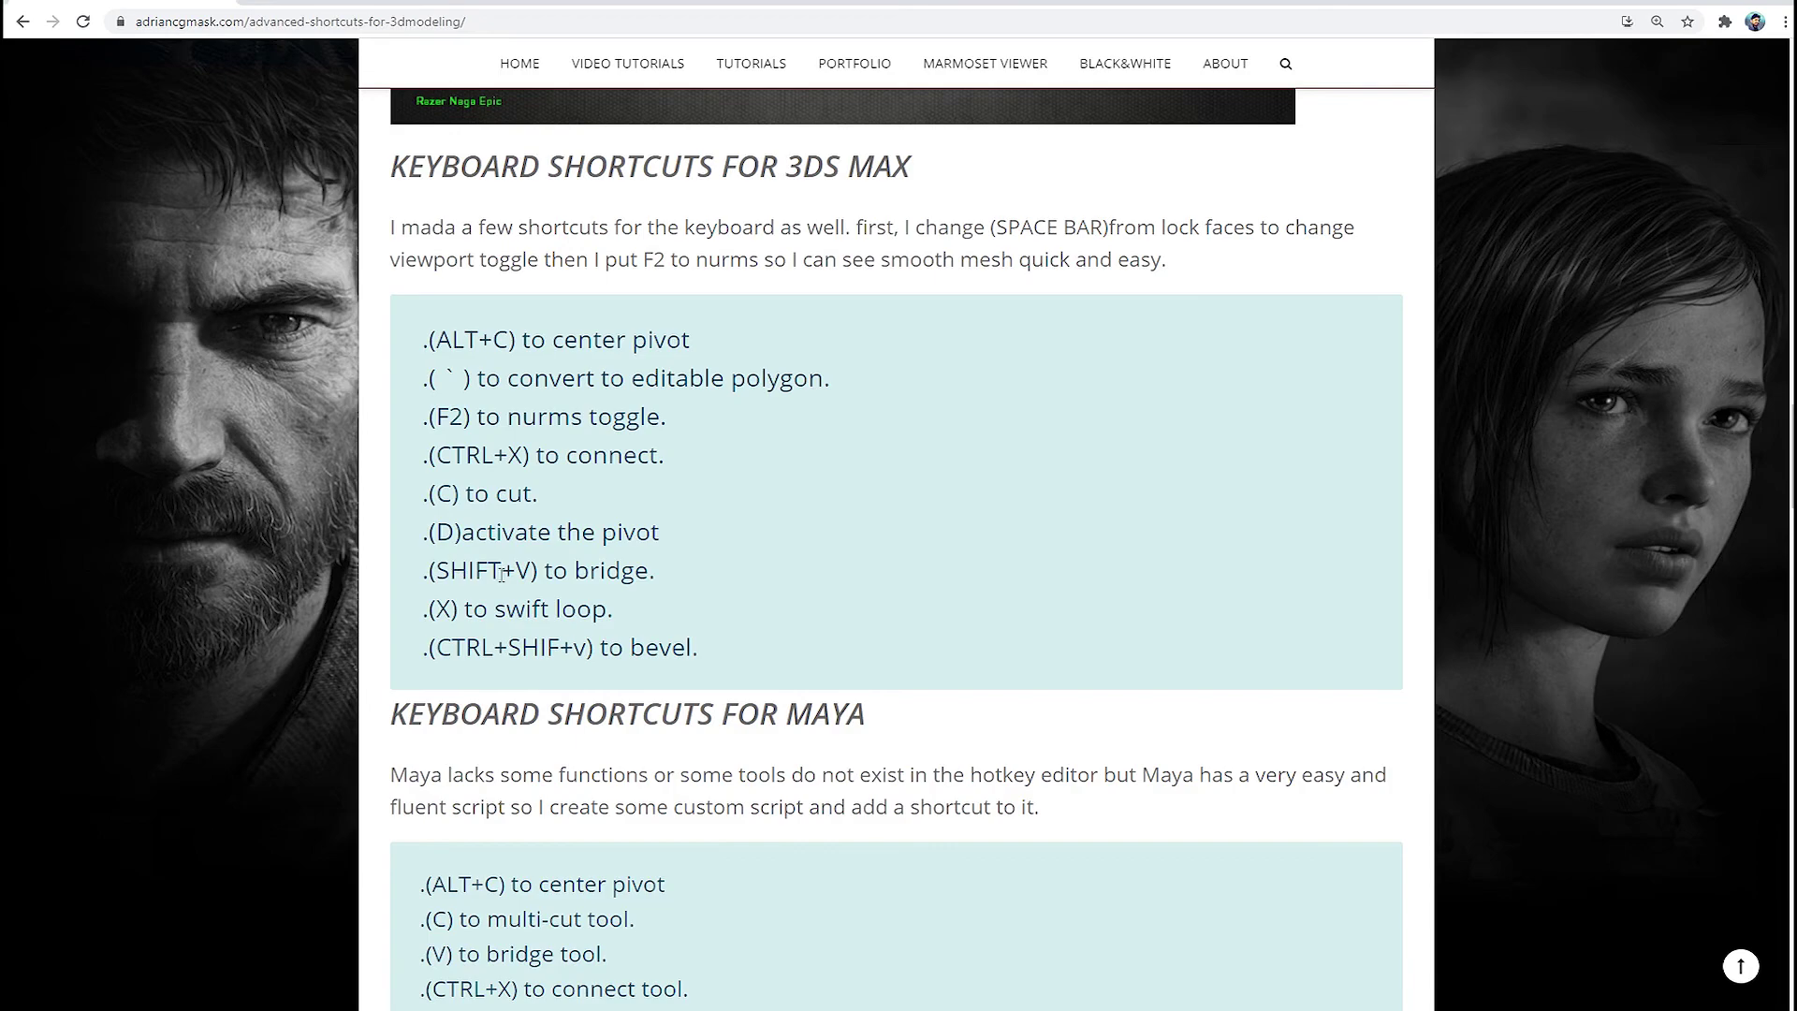
- Sink the top-face polygon in front of the raised block into the box, undoing the first move attempt
key(alt+Tab)
alt+middle_drag(743, 501, 622, 566)
key(4)
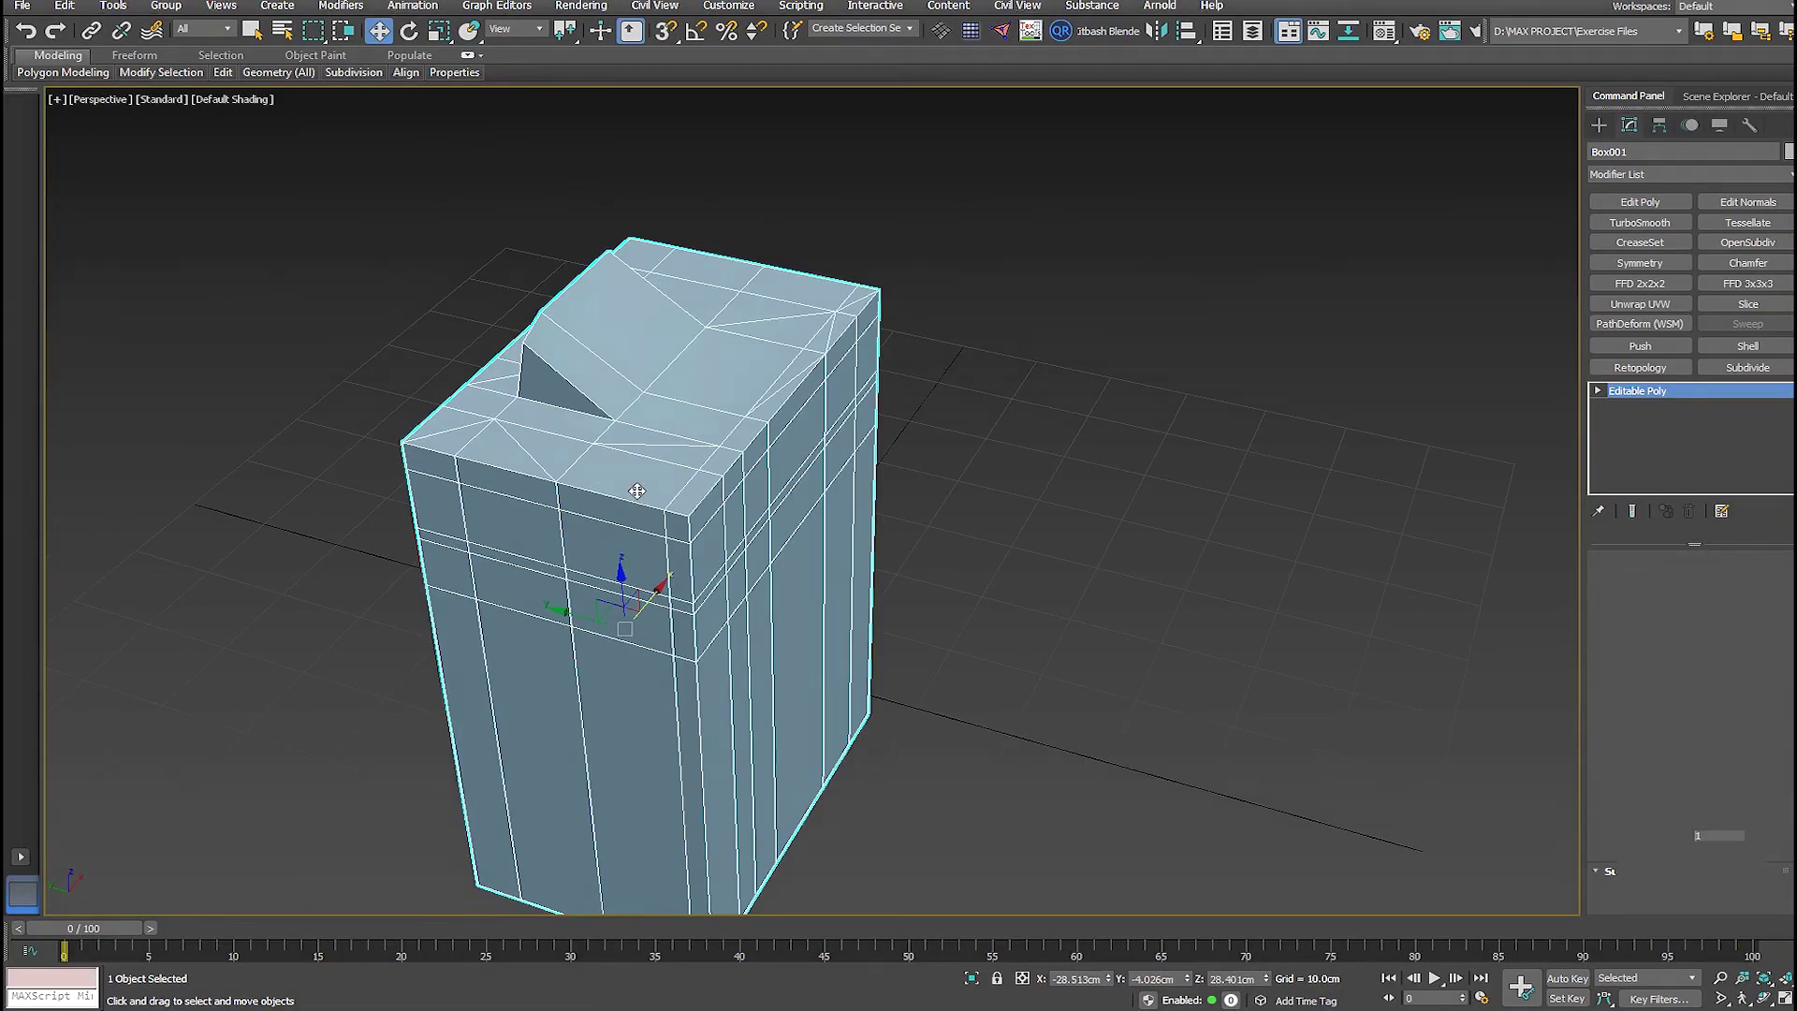
click(646, 463)
scroll(646, 463, up, 2)
drag(644, 463, 702, 453)
key(ctrl+z)
click(735, 407)
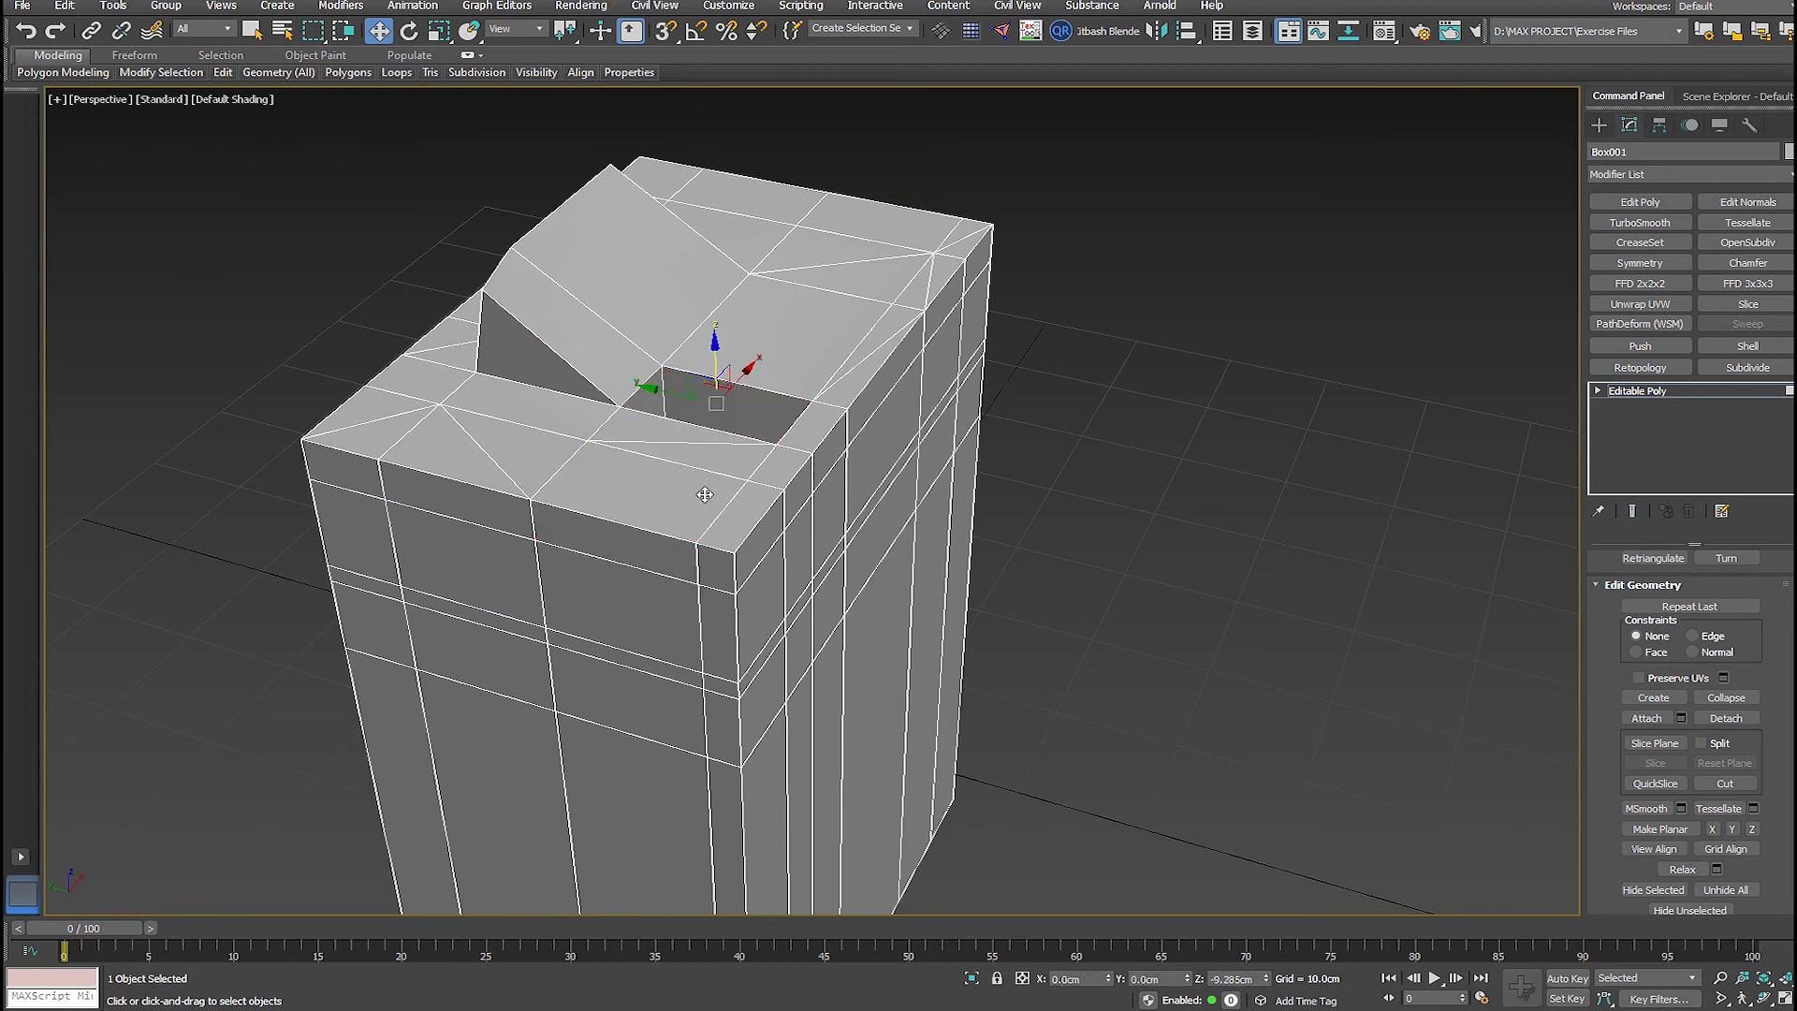
alt+middle_drag(735, 407, 830, 429)
click(666, 429)
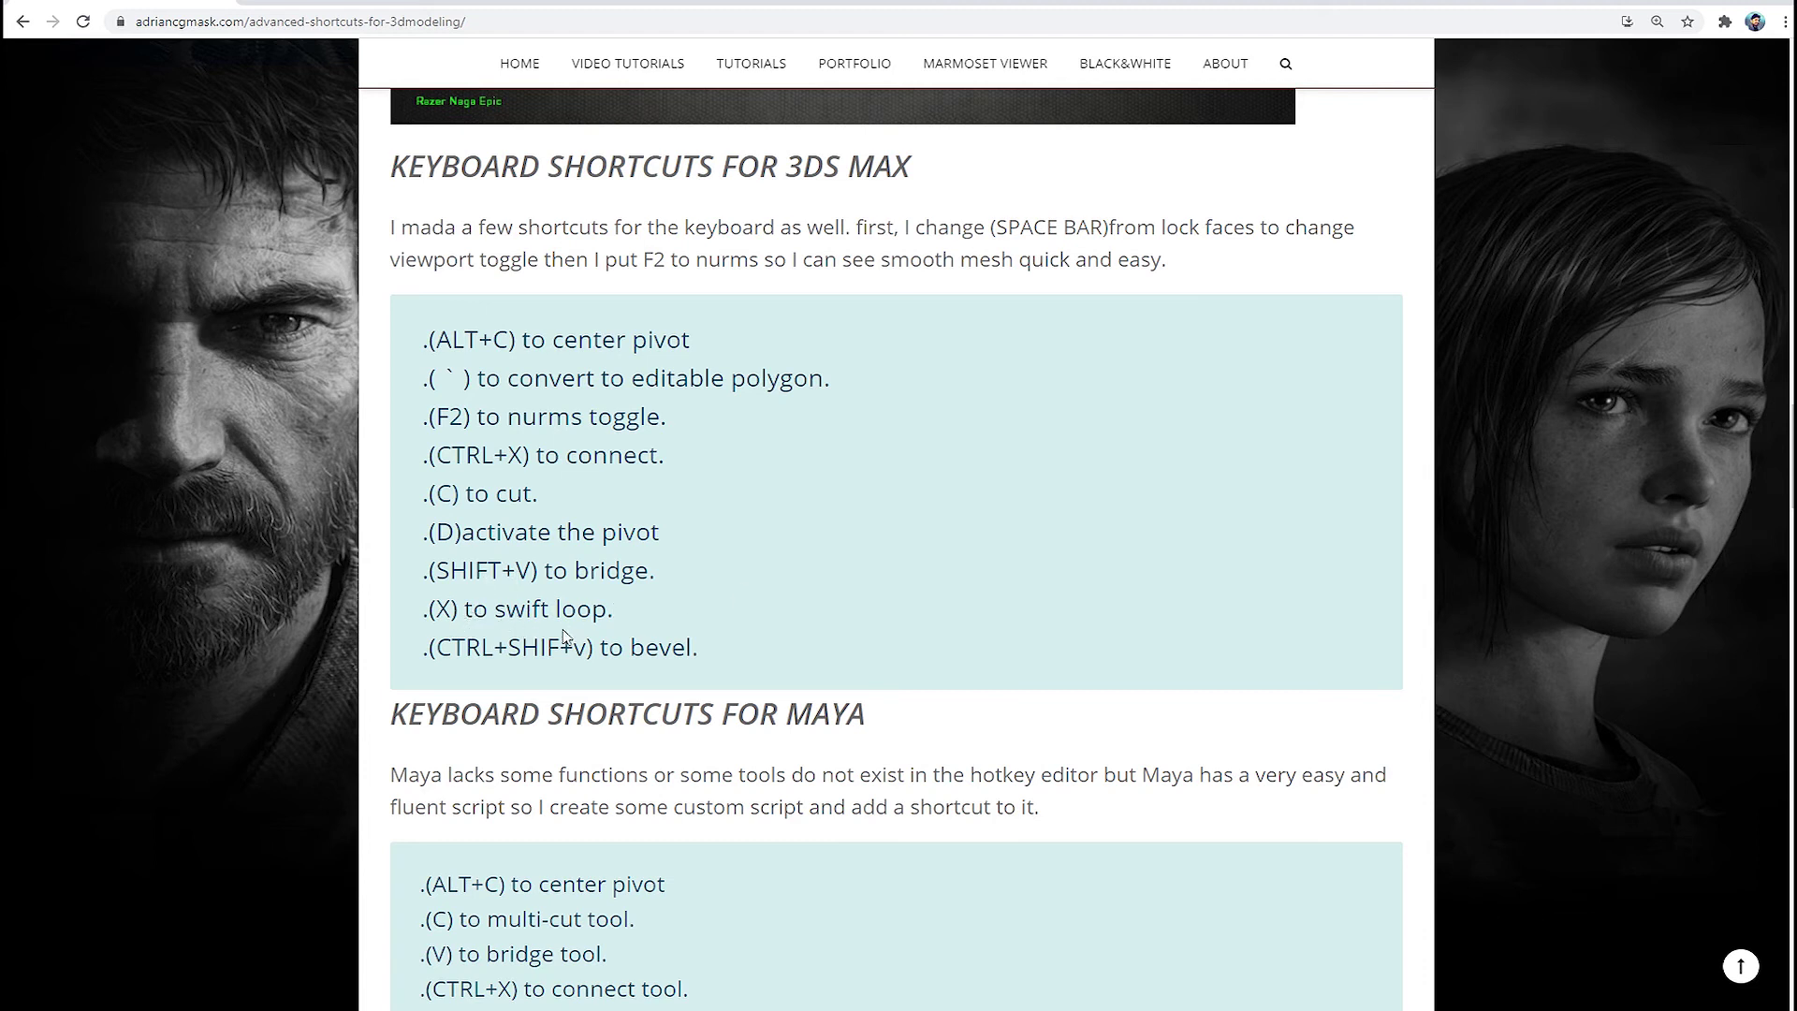
- Dismiss the Bridge Polygons settings and add several horizontal edge loops around the box's sides with Swift Loop
key(alt+Tab)
alt+middle_drag(609, 571, 889, 622)
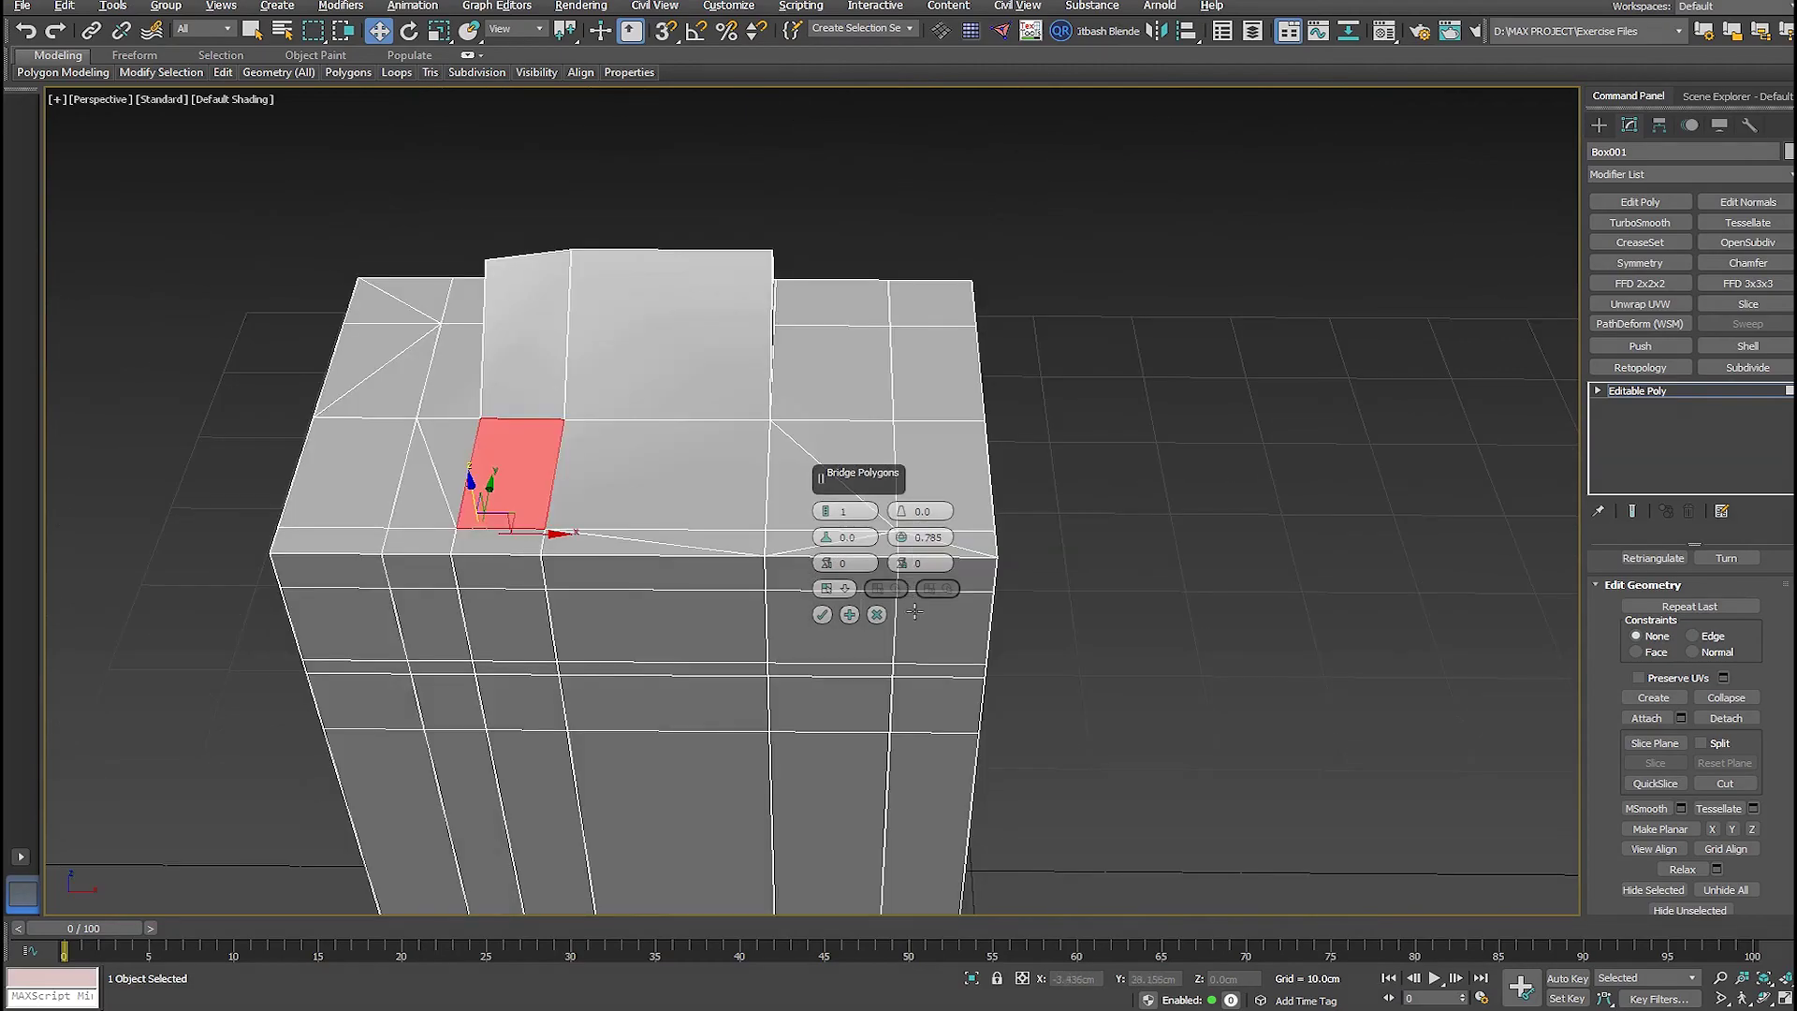
click(874, 615)
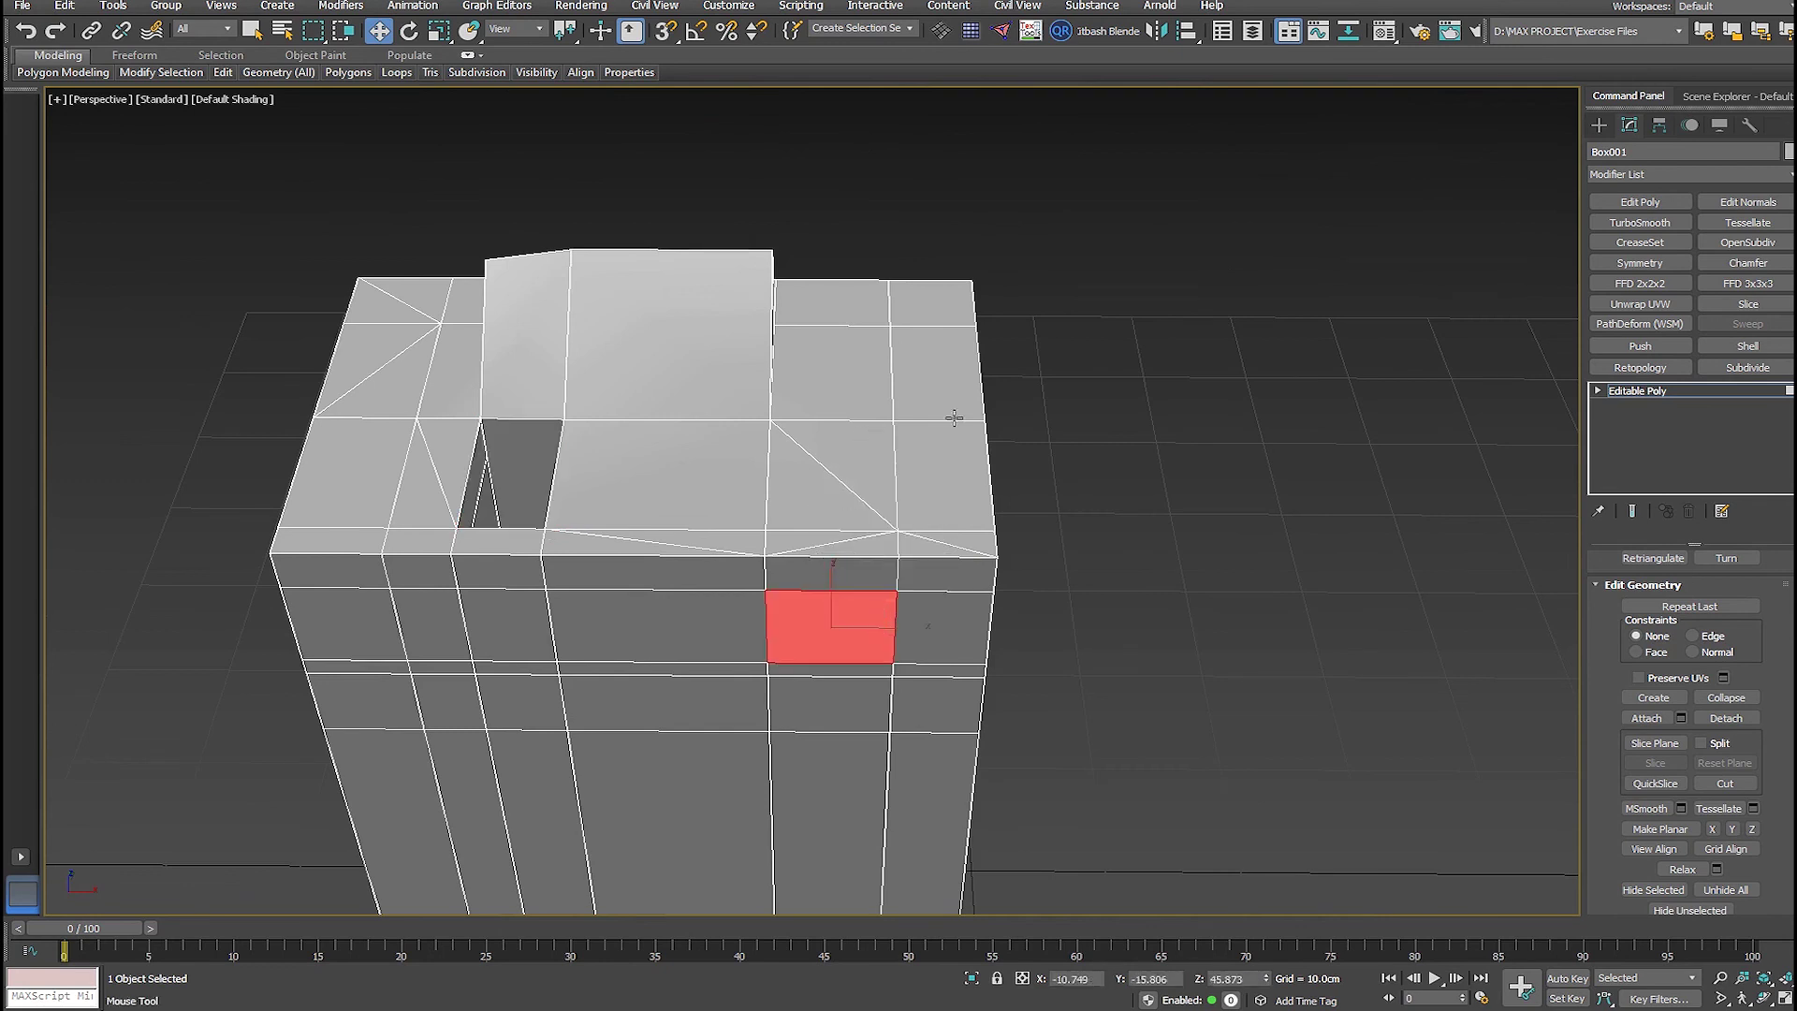
alt+middle_drag(939, 430, 486, 581)
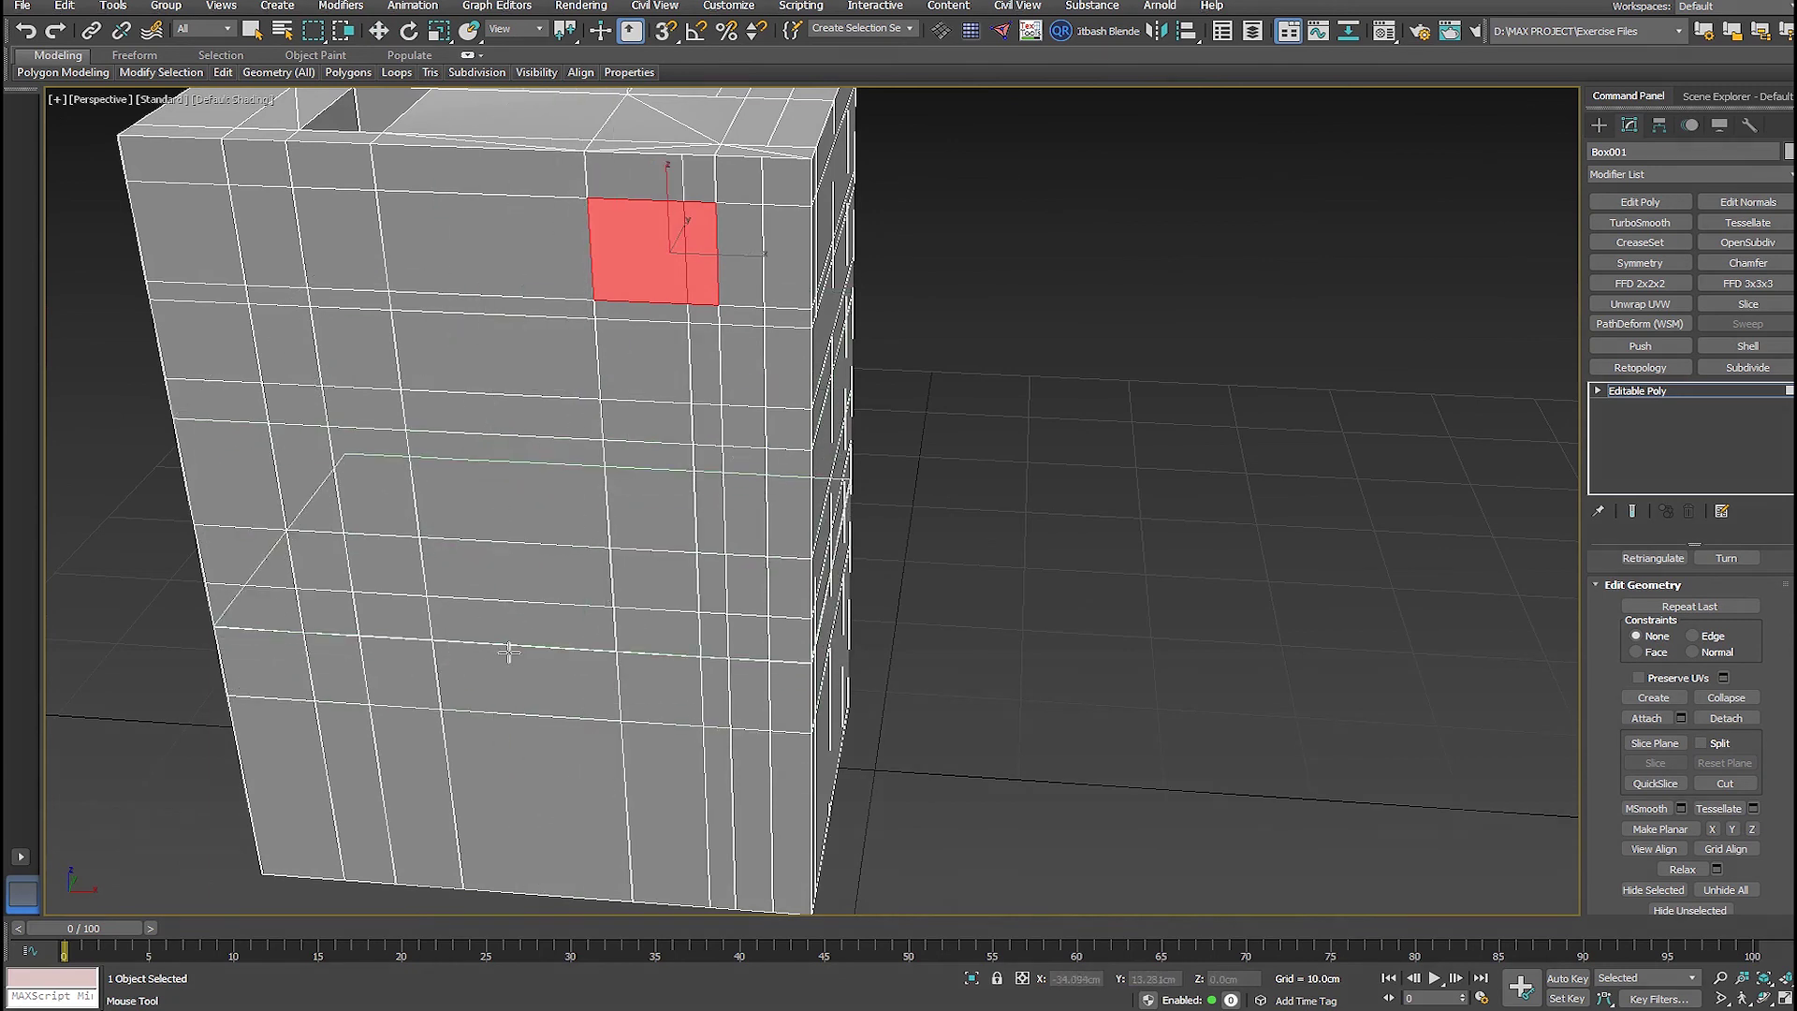
- Switch to the browser and look up the bevel shortcut in the 3ds Max keyboard list
key(alt+Tab)
right_click(690, 598)
click(473, 655)
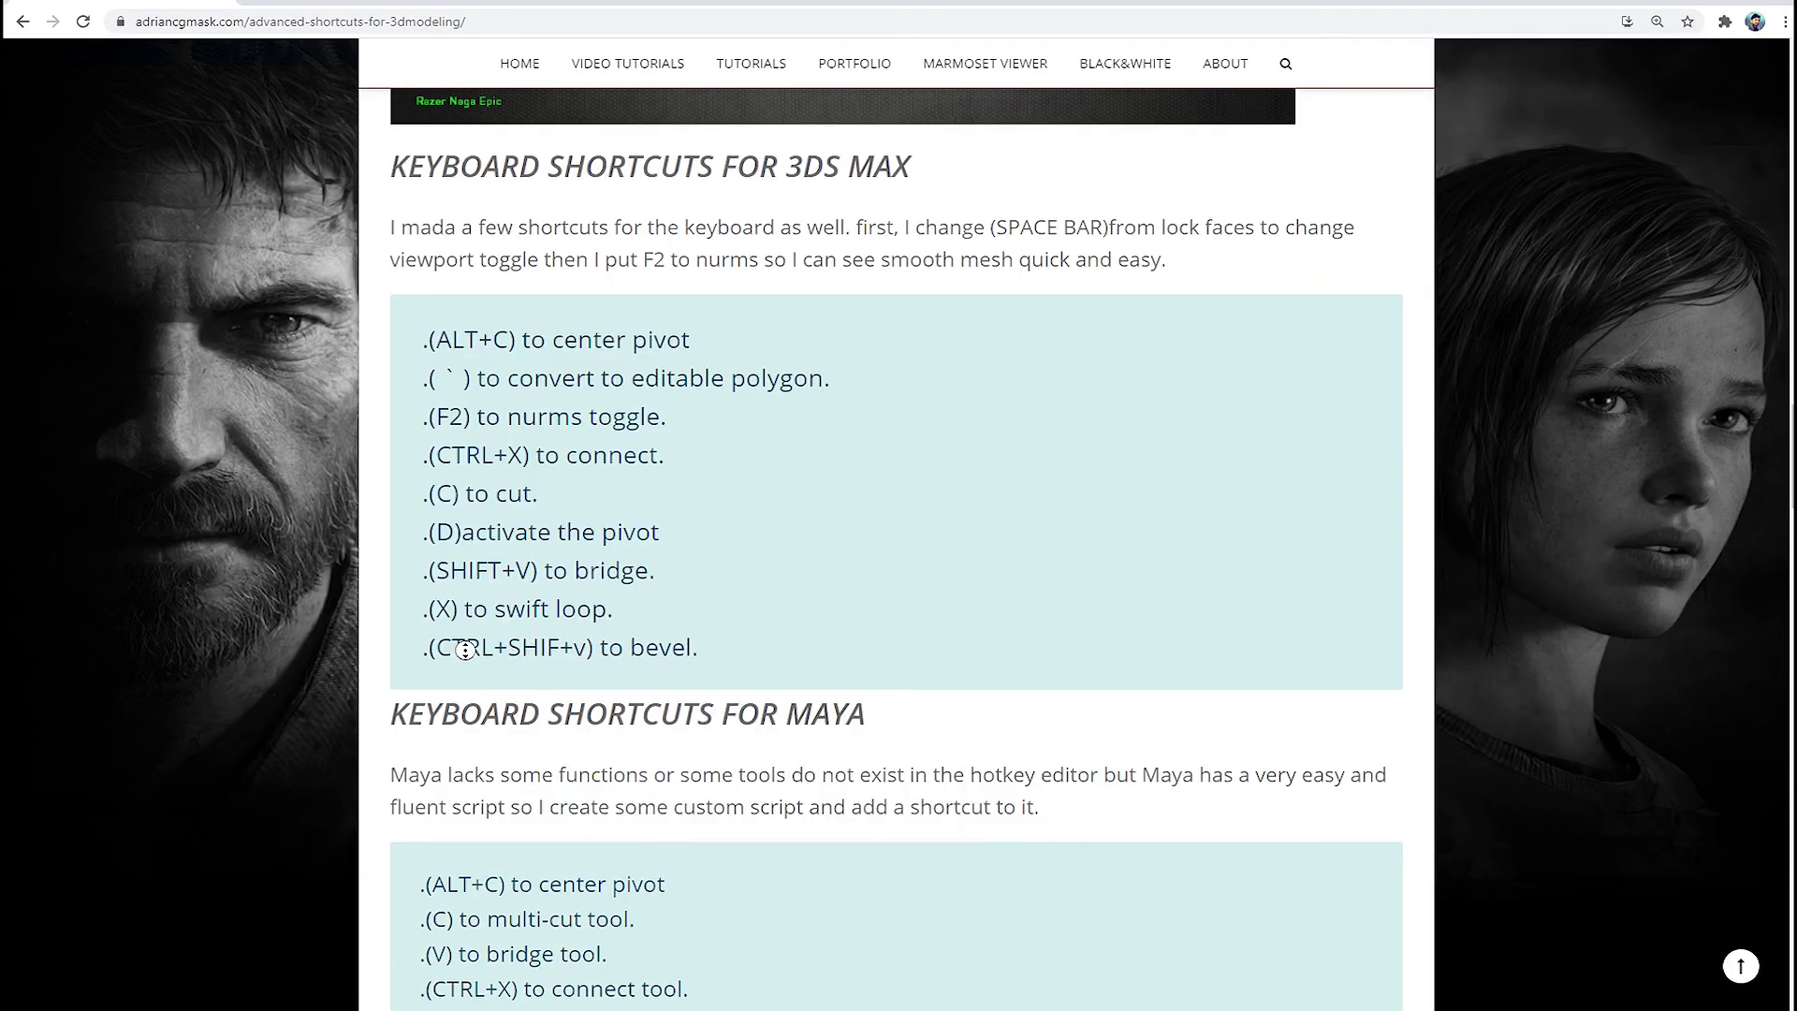
scroll(555, 698, down, 1)
right_click(563, 650)
click(477, 635)
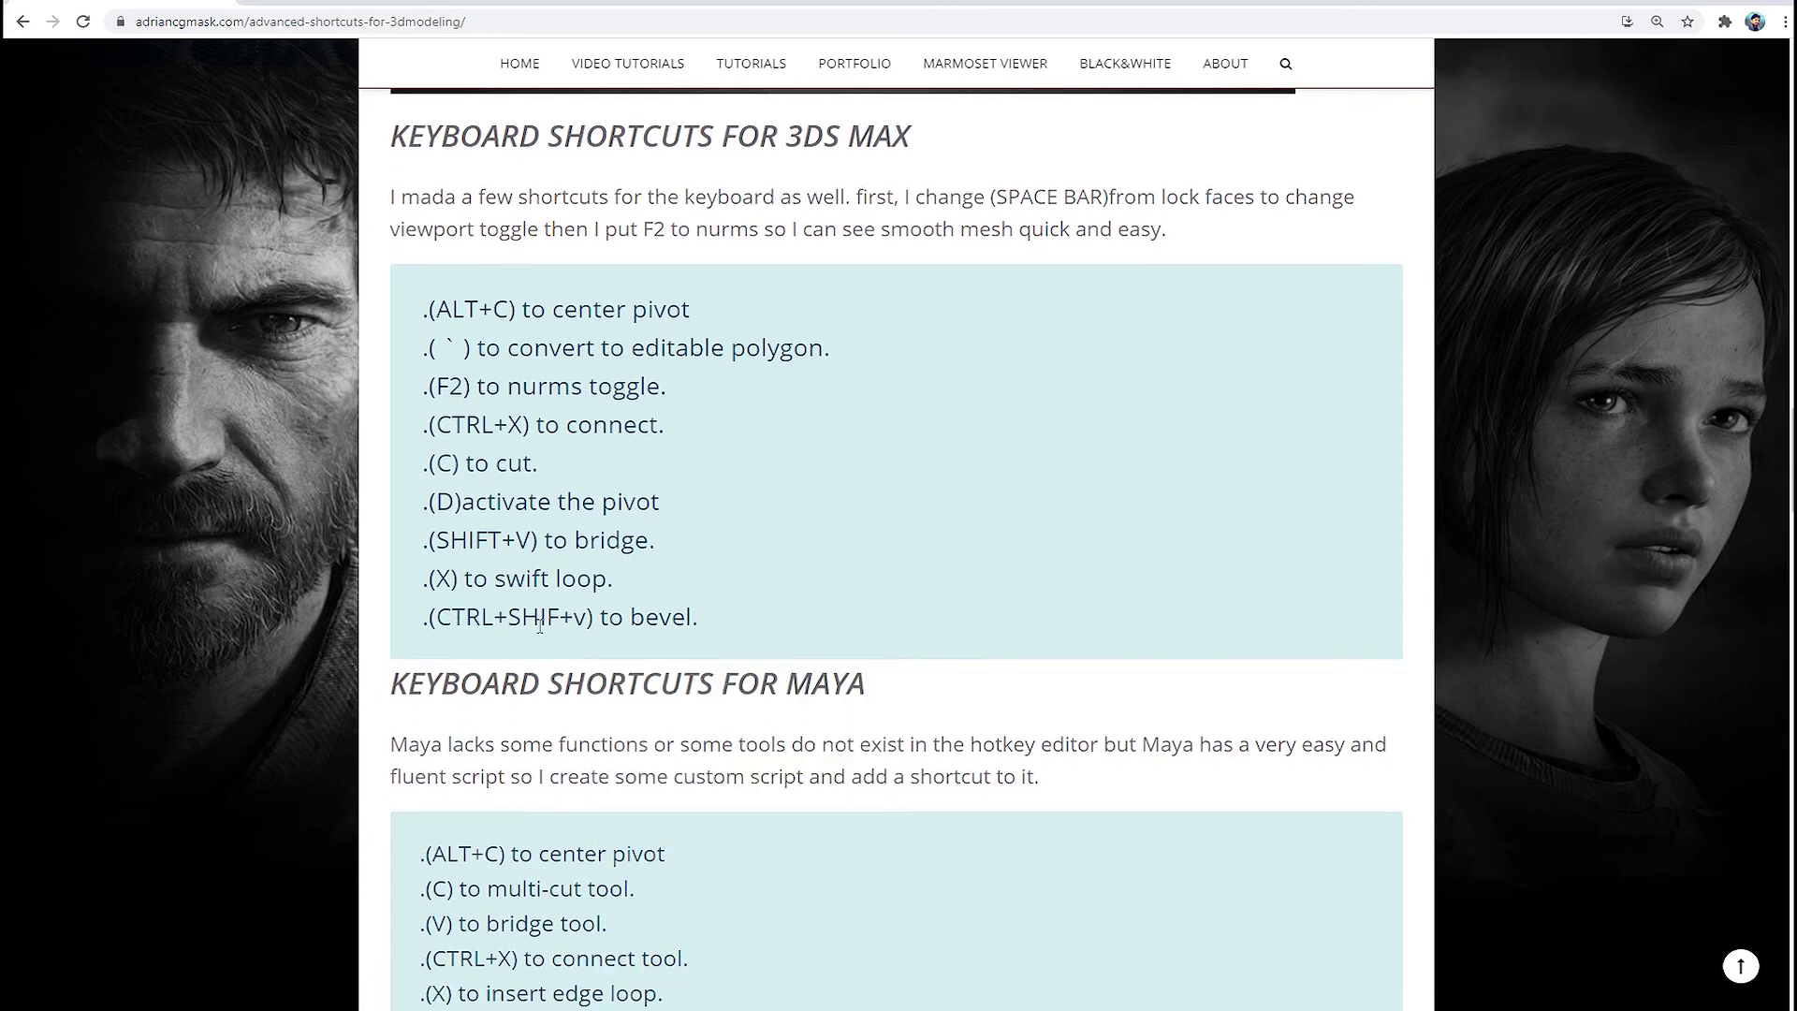
- Switch to 3ds Max, try a bevel on a polygon in the middle of the box's front face and undo it
key(alt+Tab)
key(4)
key(4)
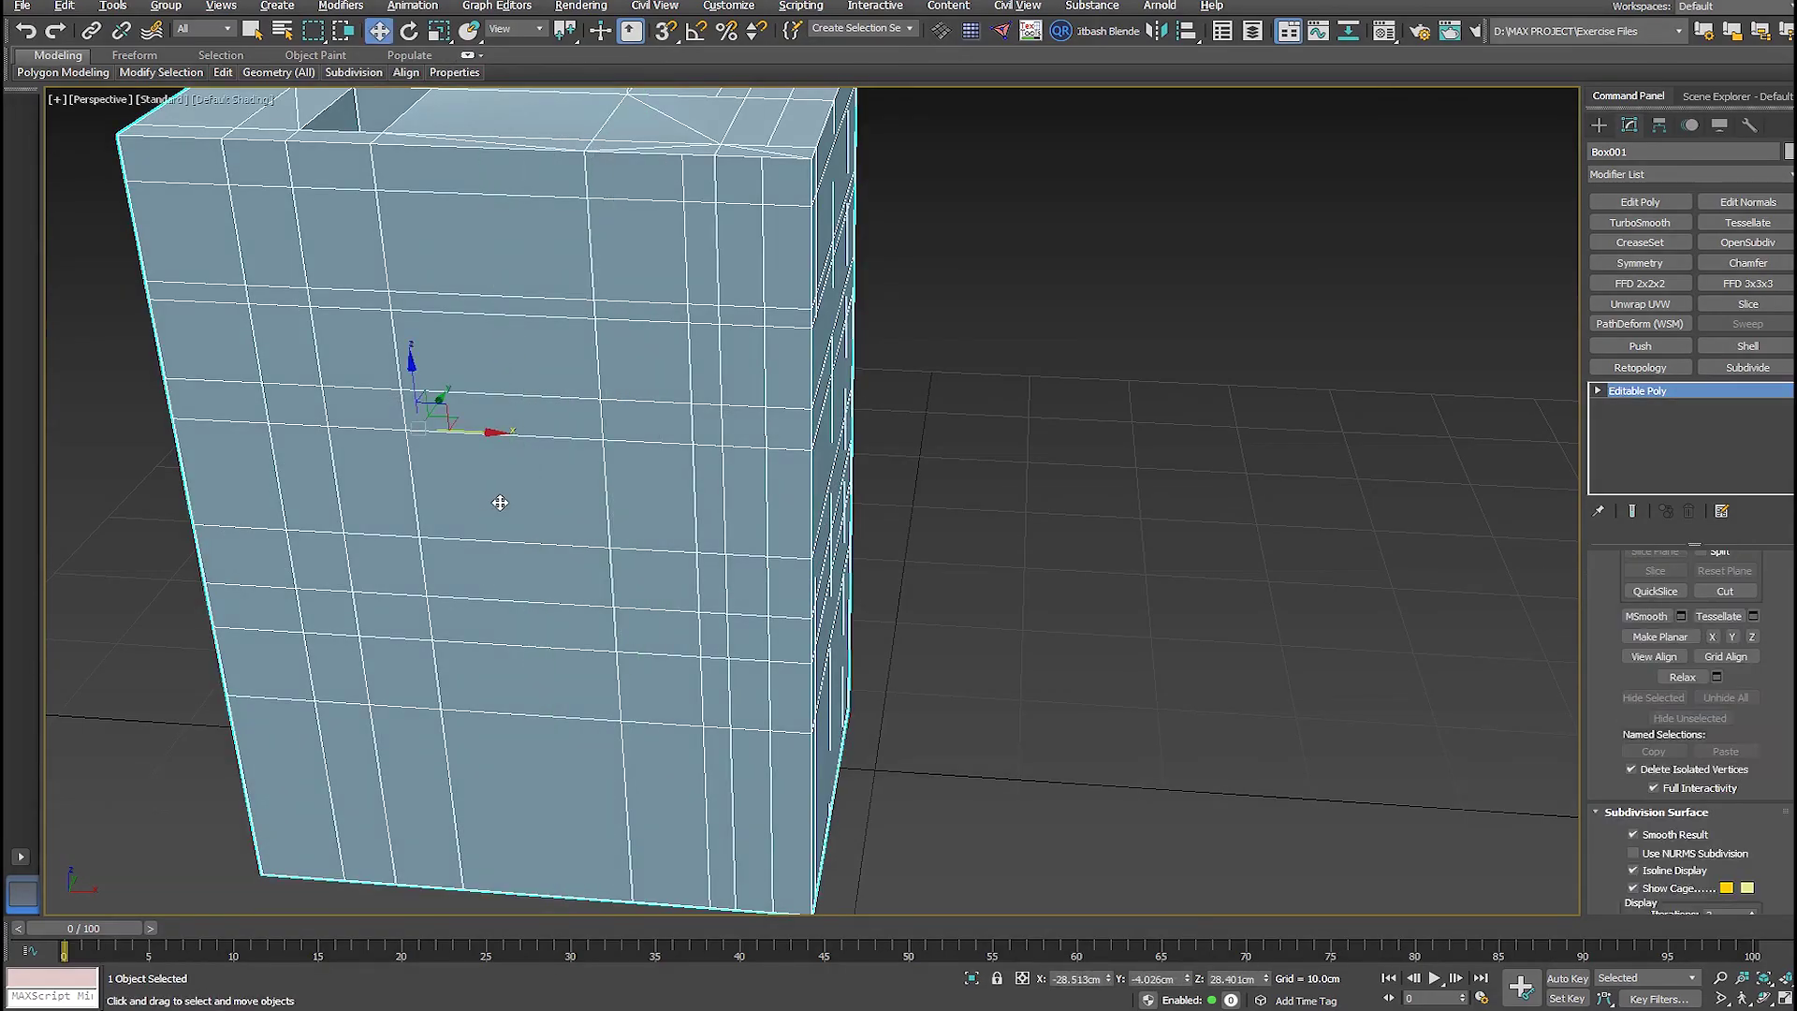
click(510, 496)
mouse_move(525, 490)
mouse_down()
mouse_move(545, 497)
mouse_move(504, 474)
mouse_up()
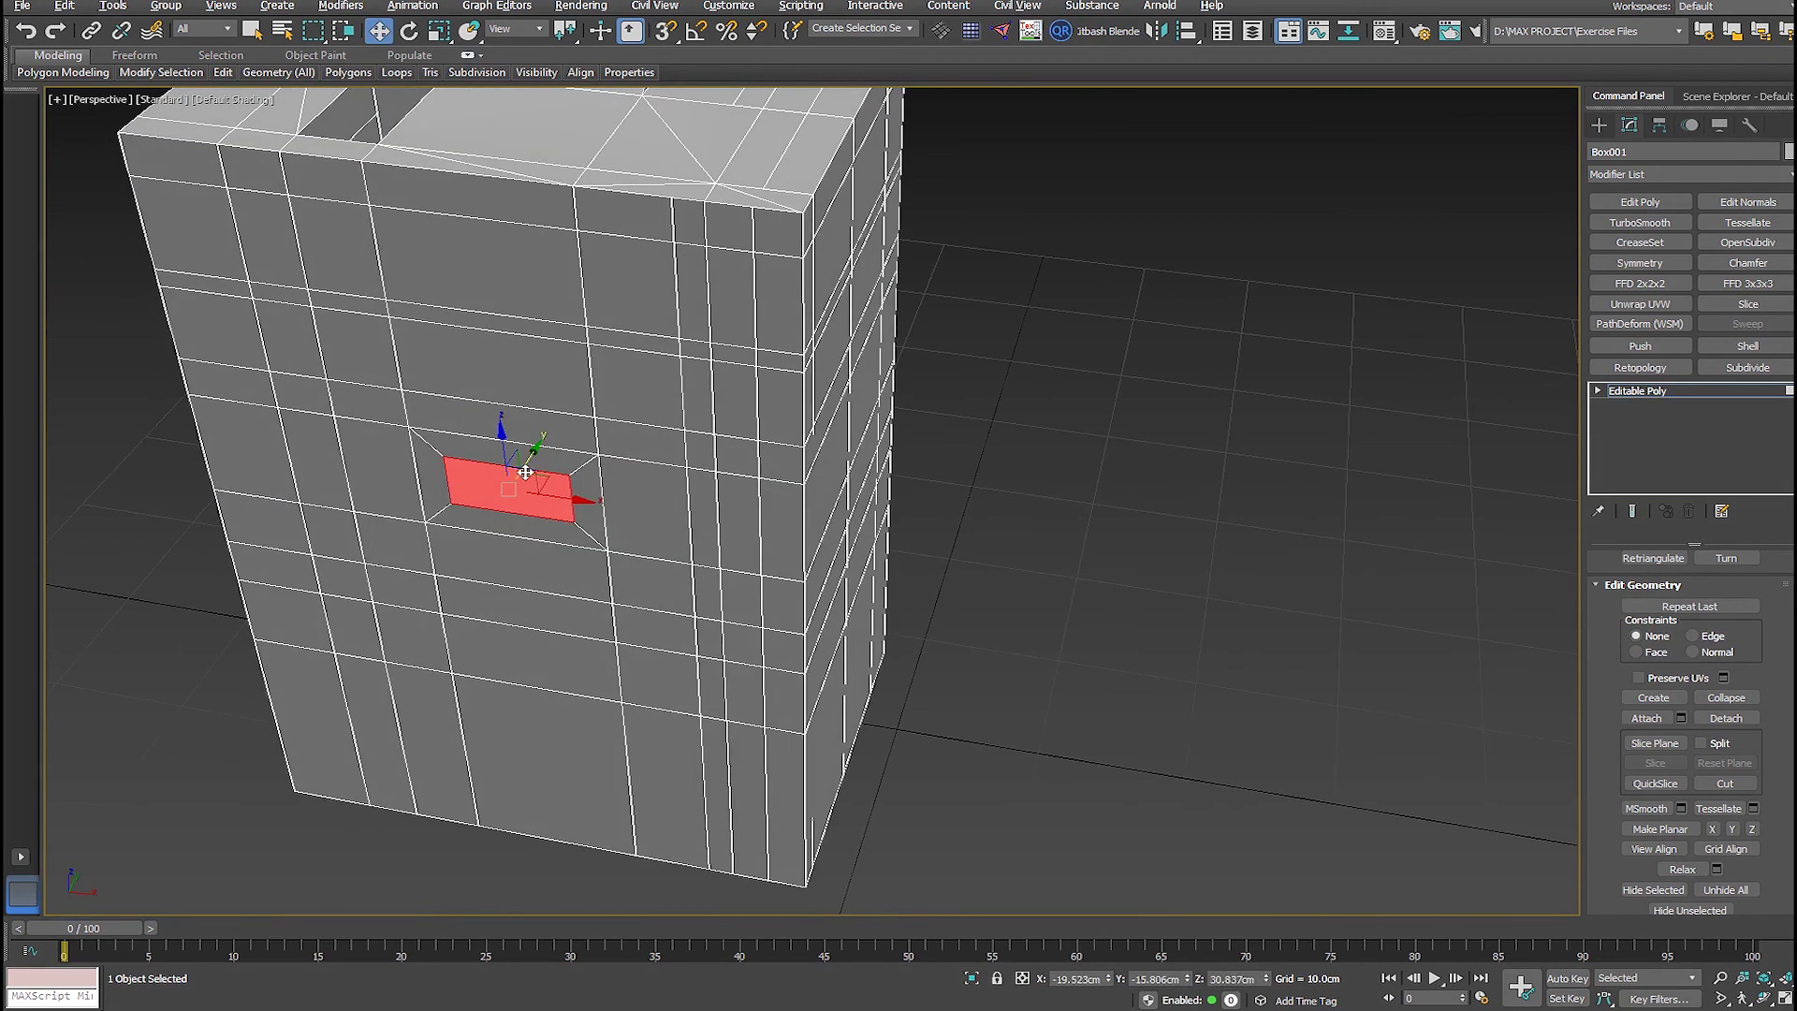
key(ctrl+z)
- Switch to the browser and review the KEYBOARD SHORTCUTS FOR MAYA list
key(alt+Tab)
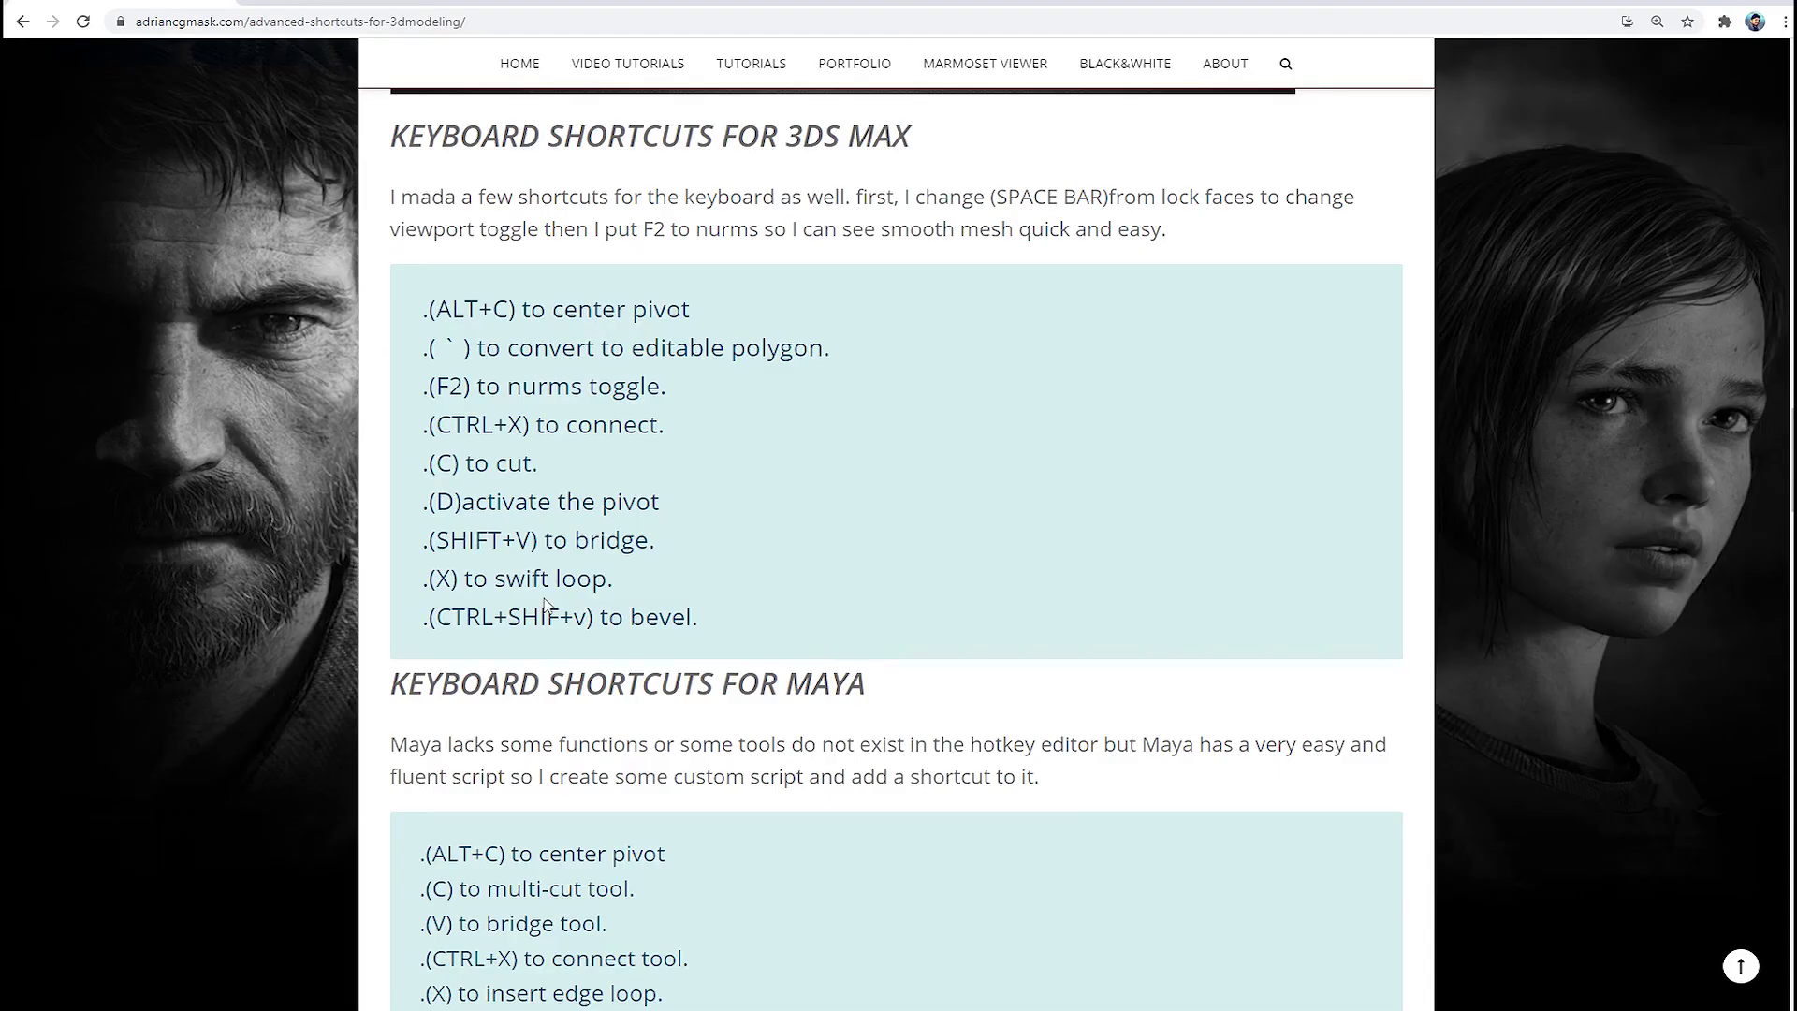
scroll(545, 604, down, 2)
scroll(466, 678, down, 2)
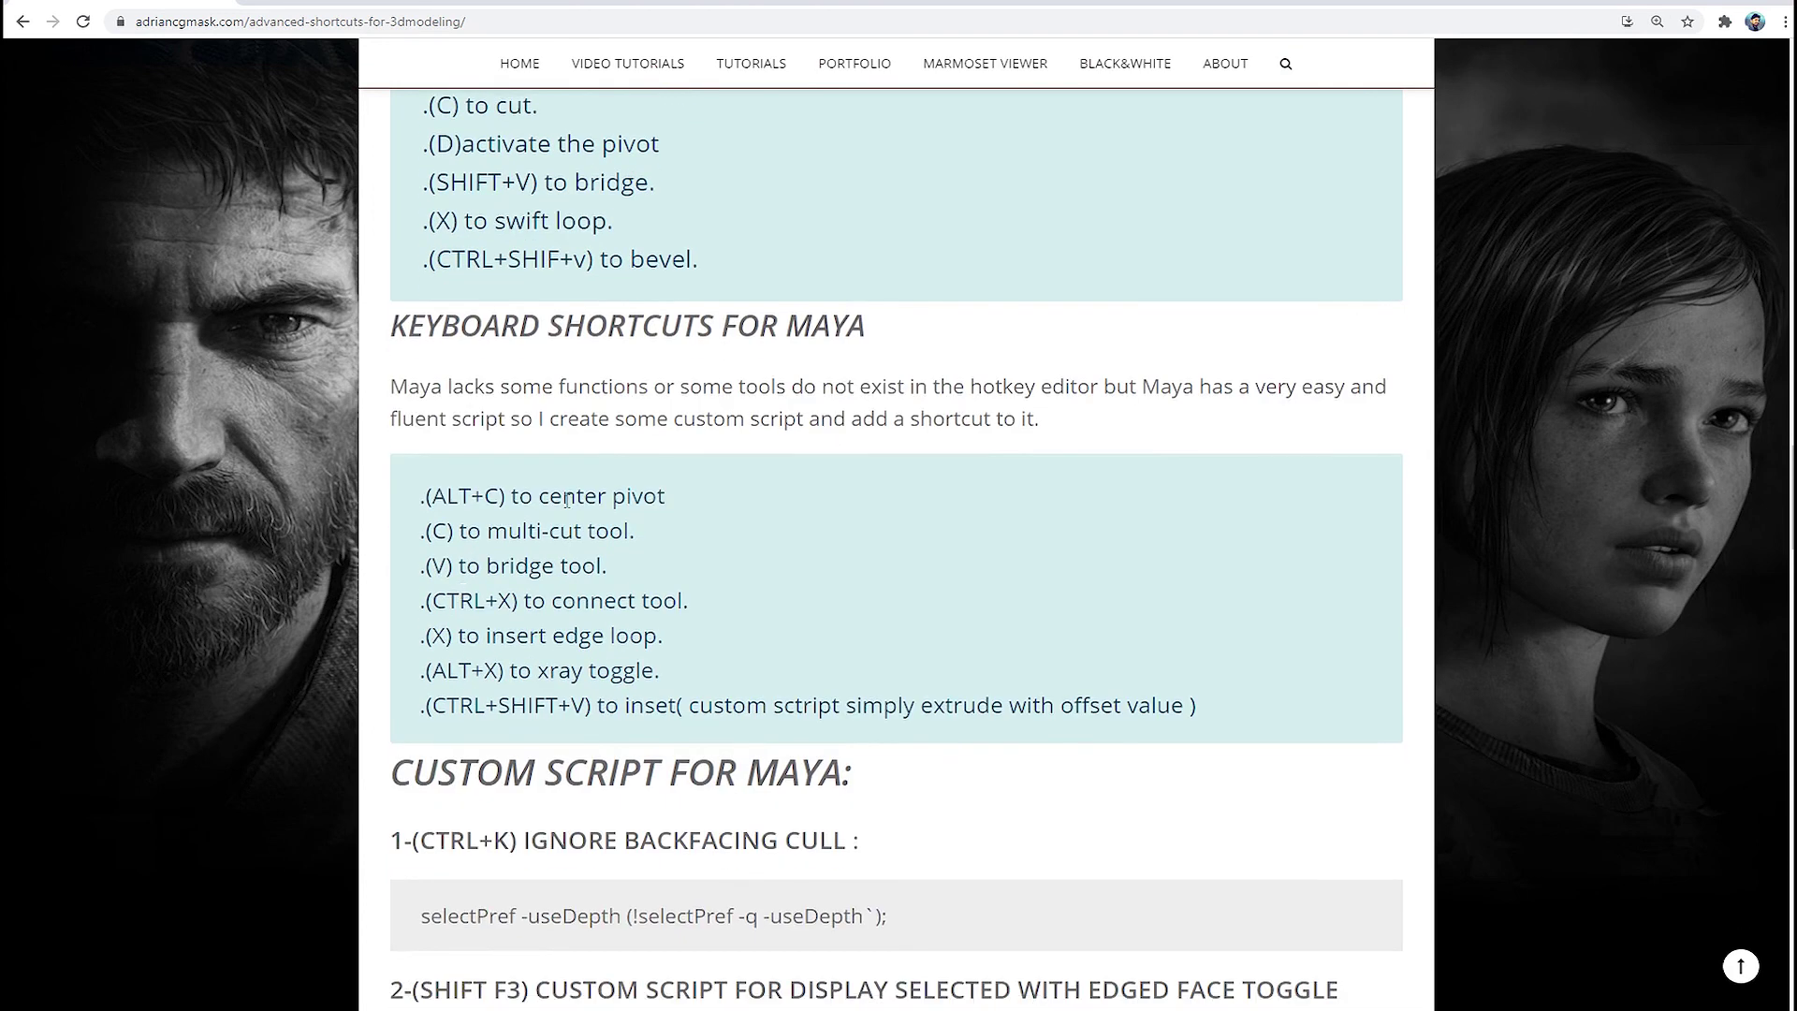
scroll(487, 688, up, 3)
scroll(501, 694, down, 1)
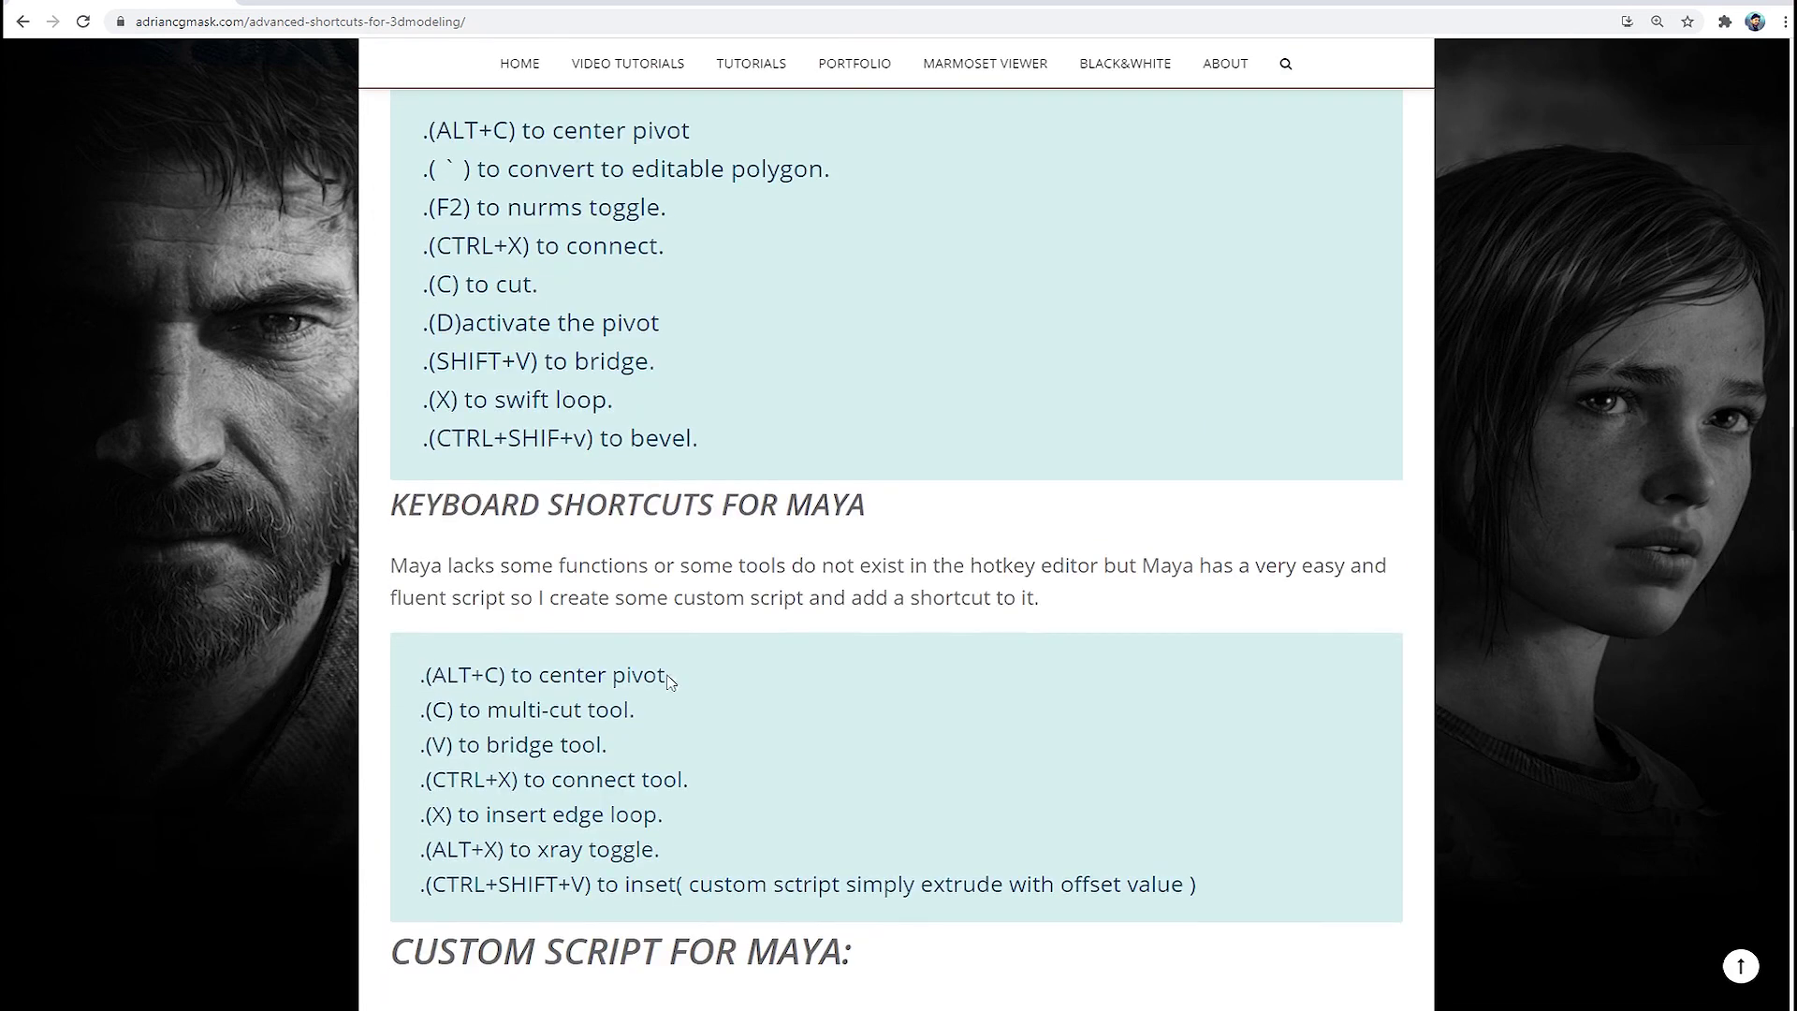